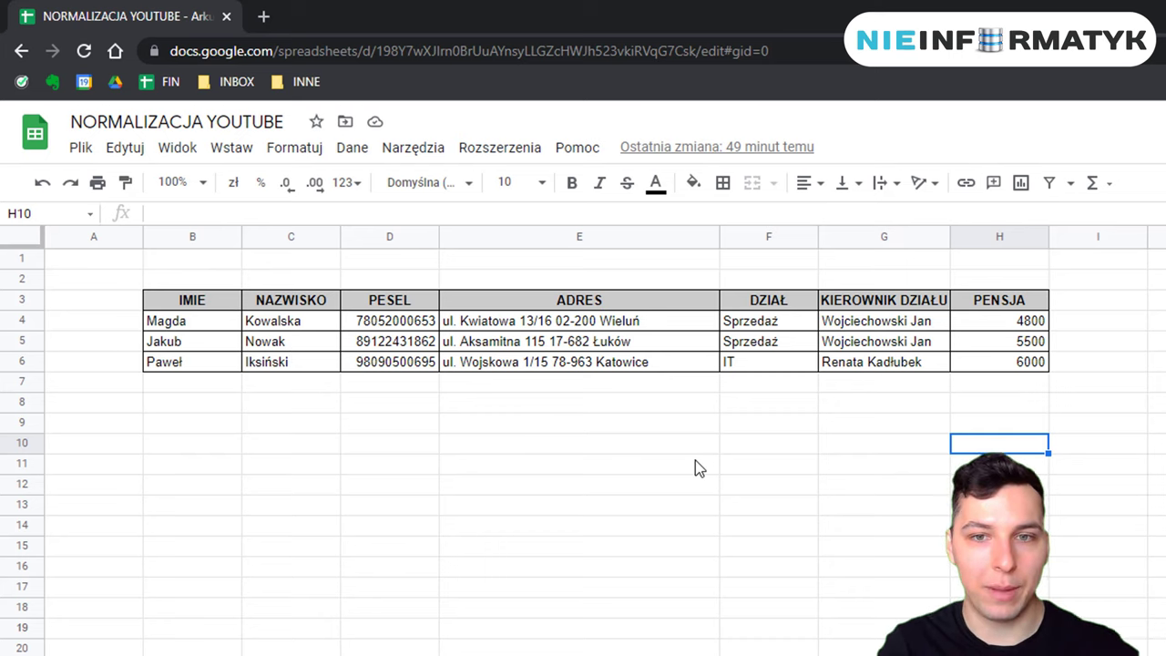
Step: Examine each field of the first employee's record in row 4, from IMIE to PENSJA, and the table's overall extent
left_click(264, 460)
left_click(202, 329)
left_click(313, 328)
left_click(396, 328)
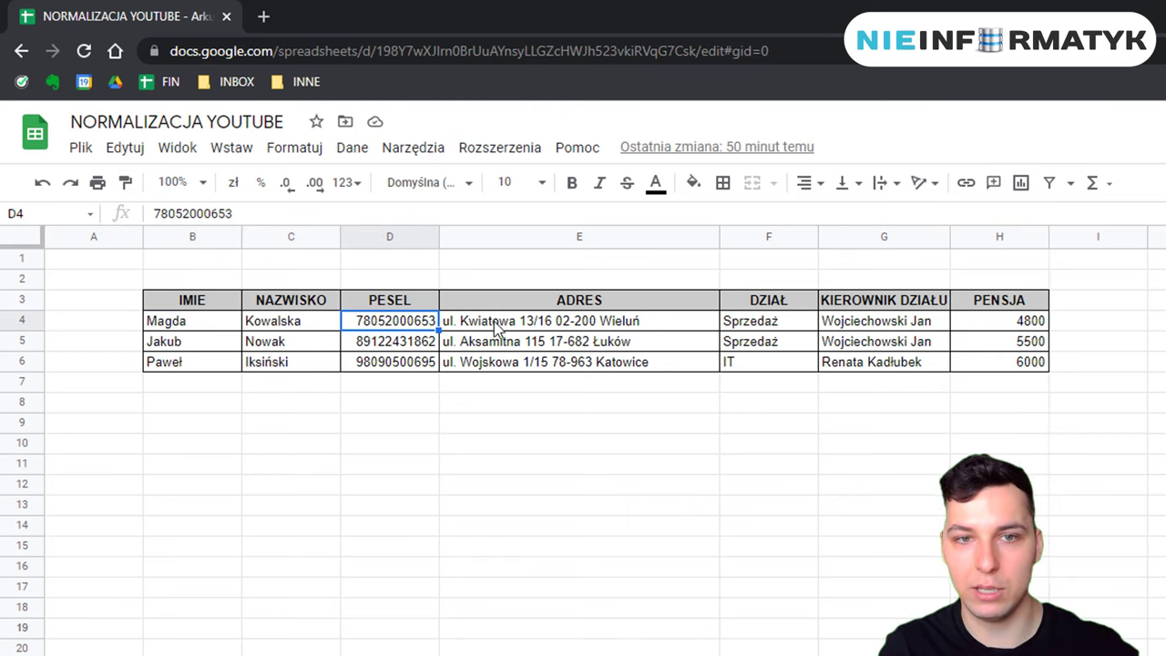
left_click(607, 328)
left_click(758, 326)
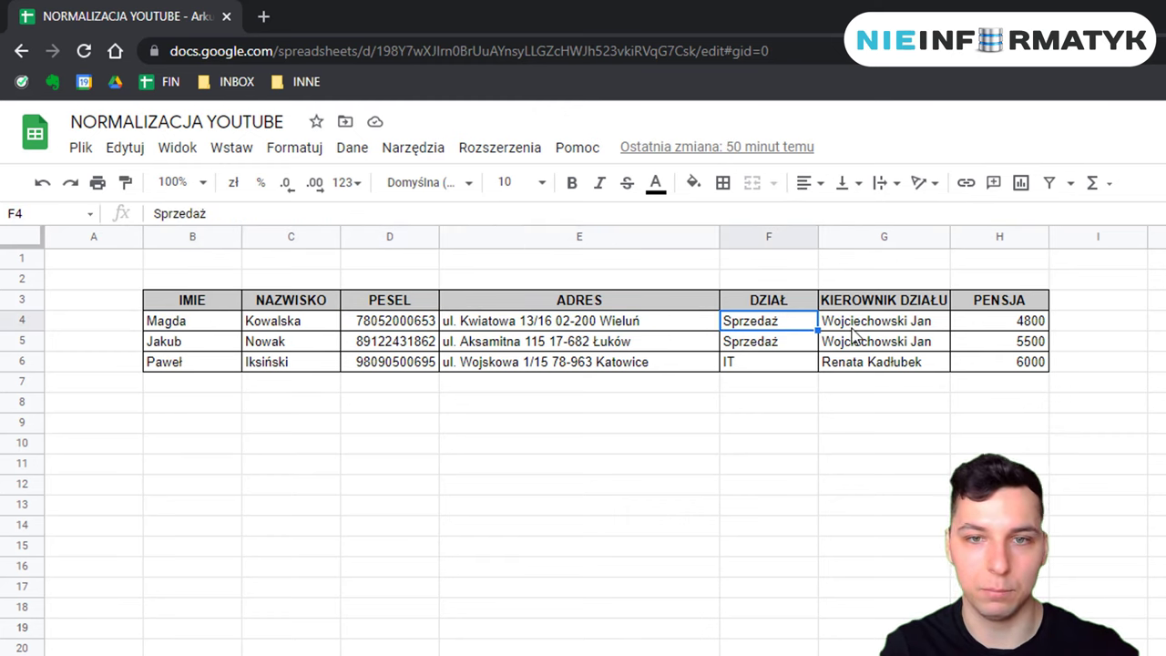
left_click(894, 326)
left_click(968, 326)
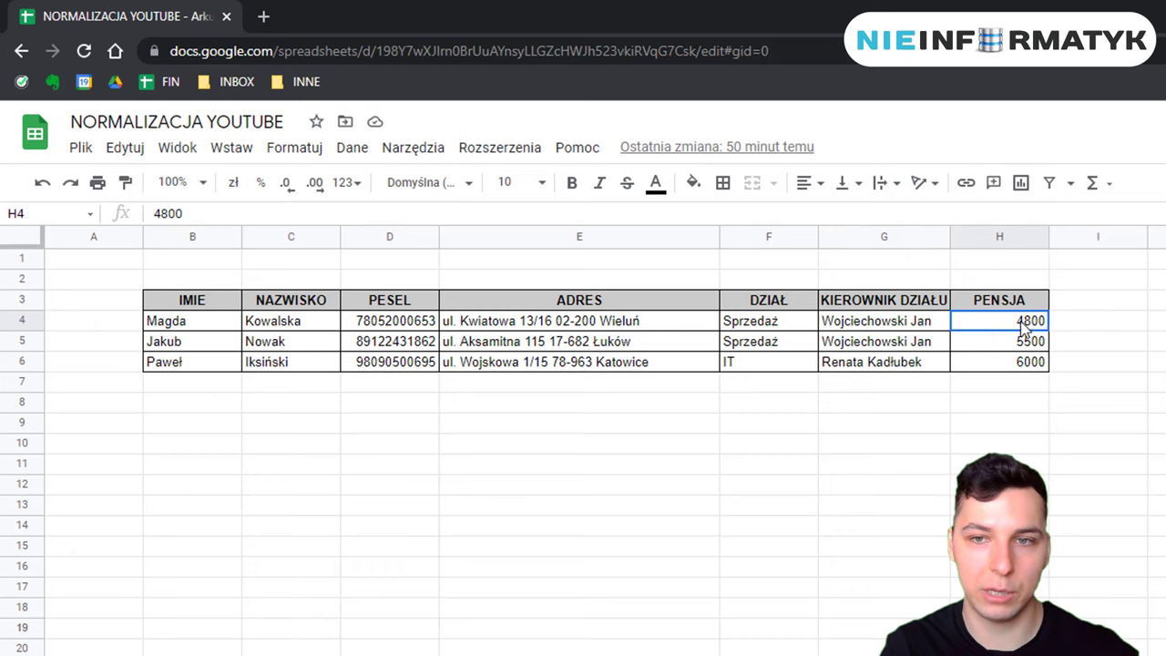
left_click(986, 408)
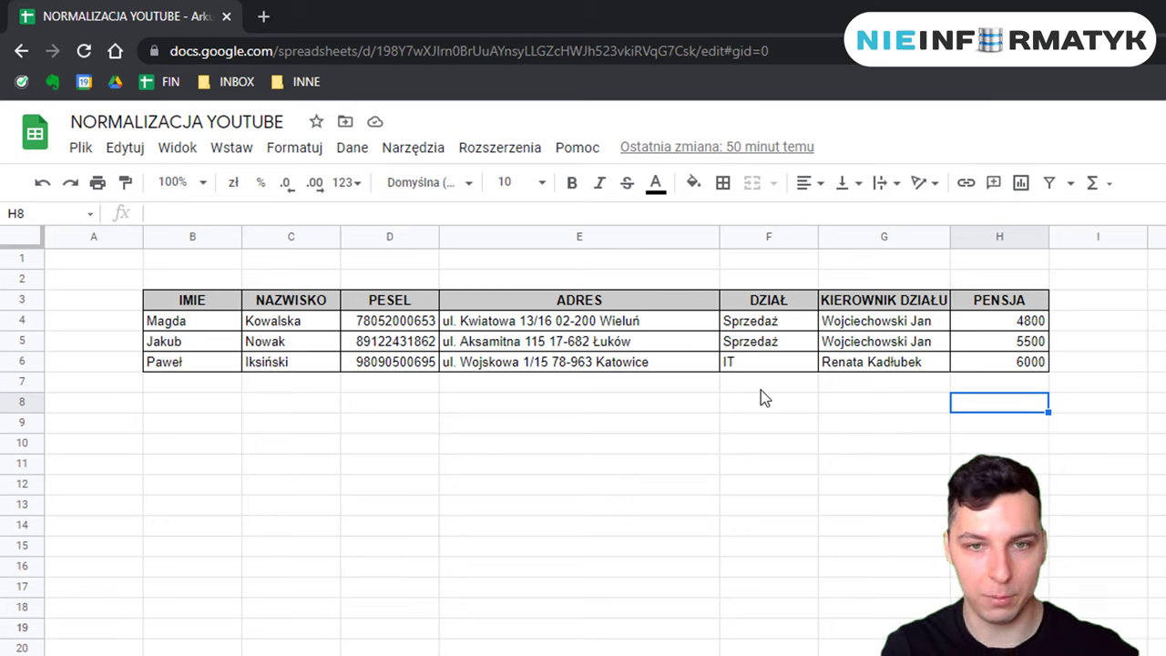
left_click_drag(137, 279, 1007, 401)
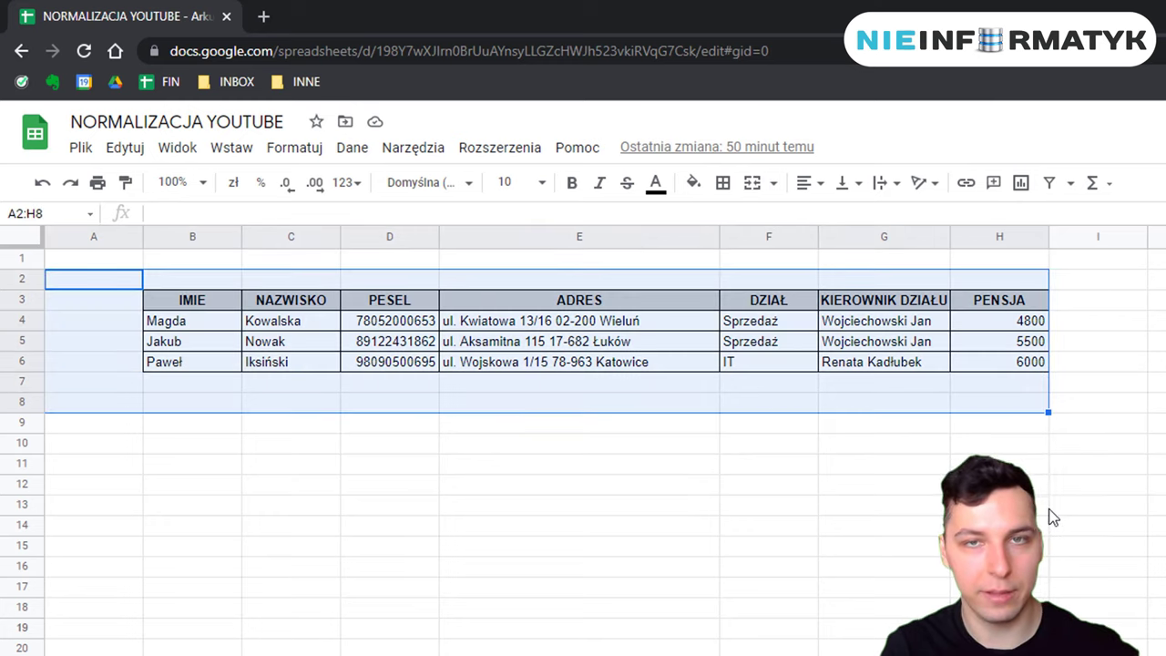
left_click(898, 551)
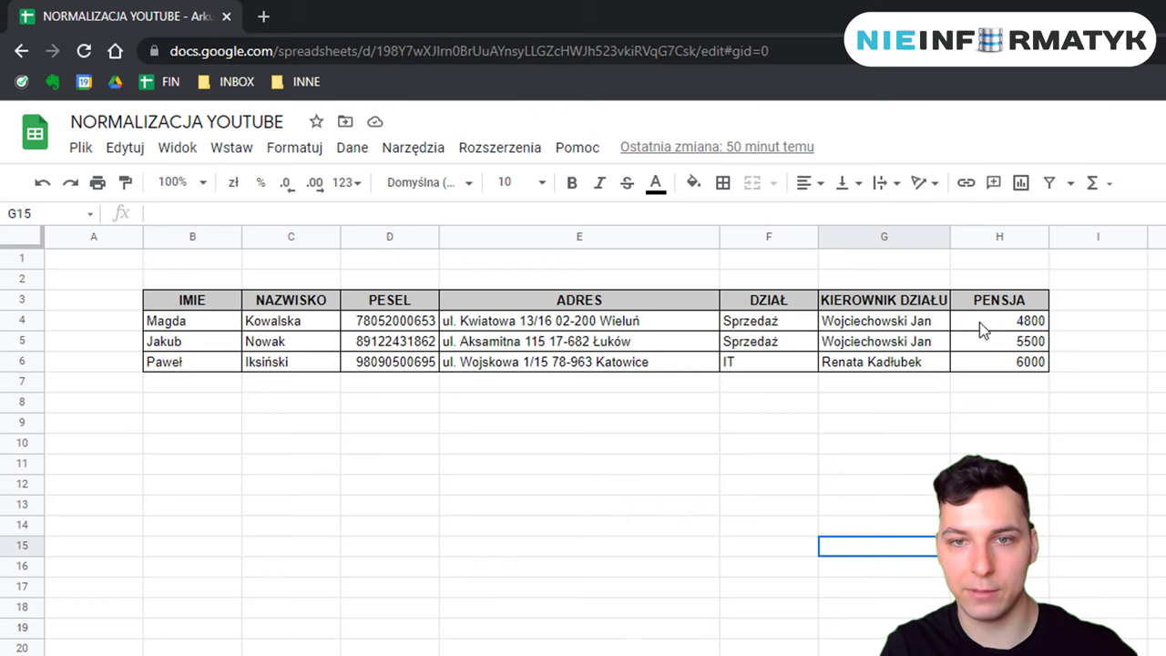
left_click_drag(978, 325, 188, 338)
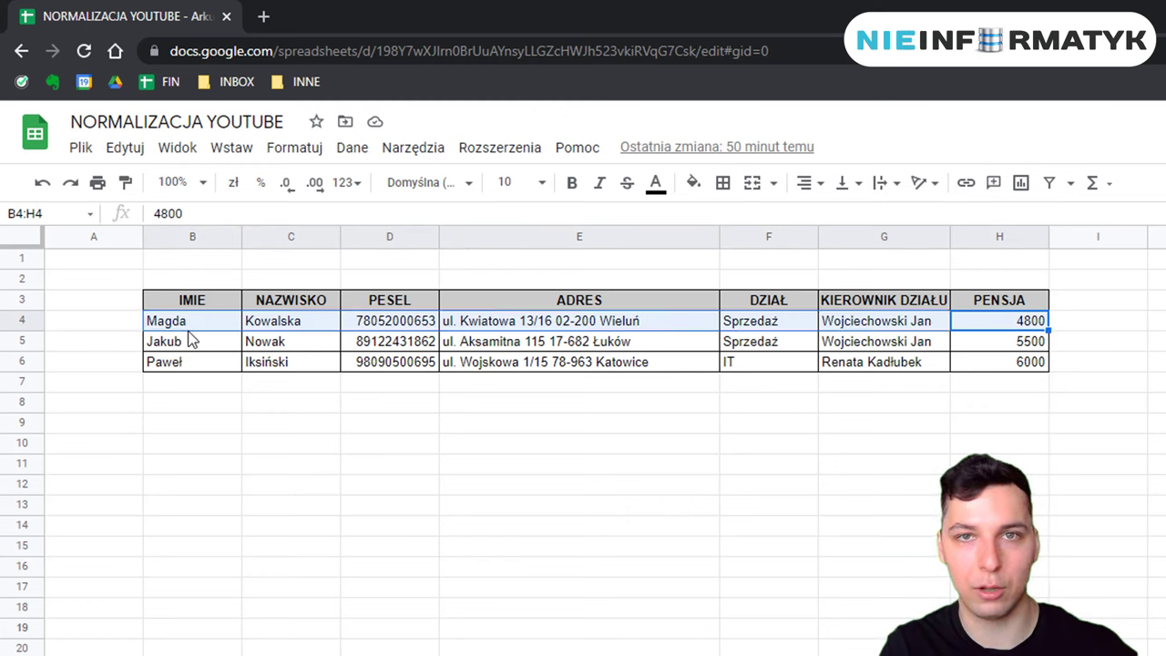
left_click(297, 466)
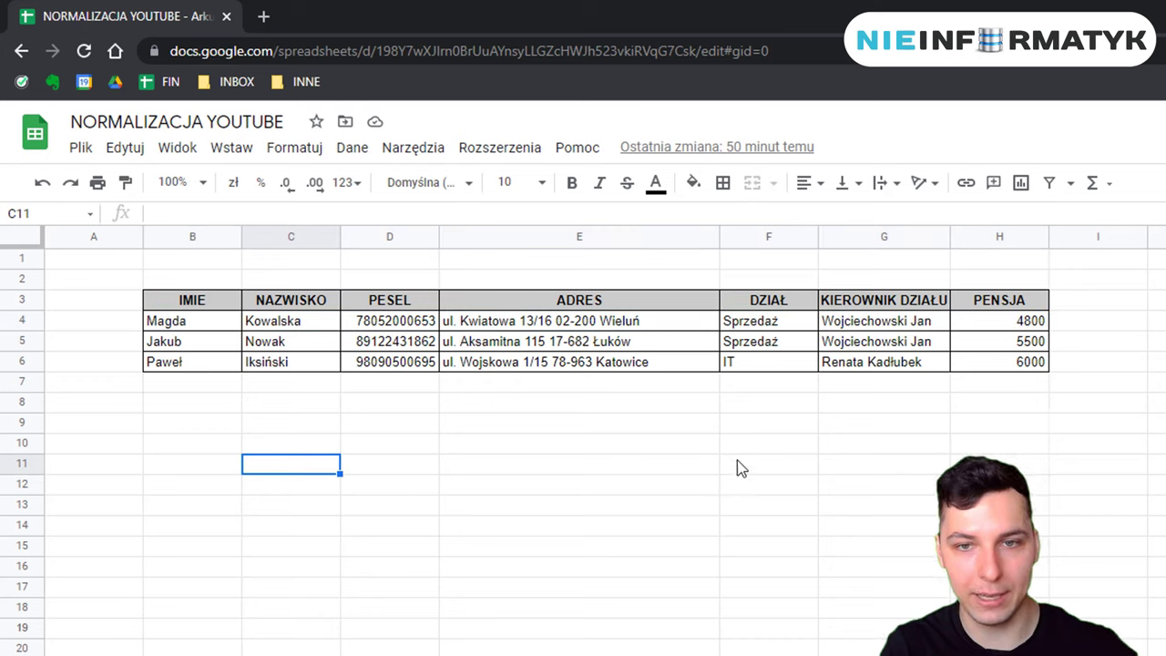
Step: Compare the blank row 7 cells under the department and salary columns, F7:H7, with those under the personal data columns, B7:E7
left_click_drag(773, 383, 990, 386)
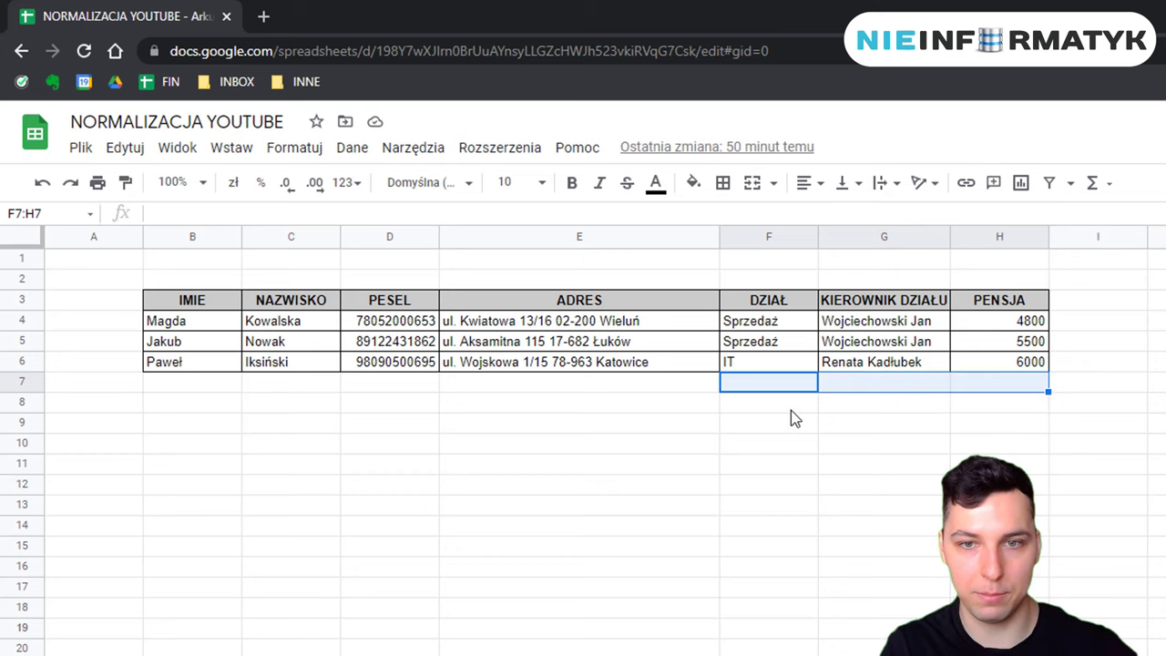
left_click(791, 442)
left_click_drag(775, 383, 1002, 395)
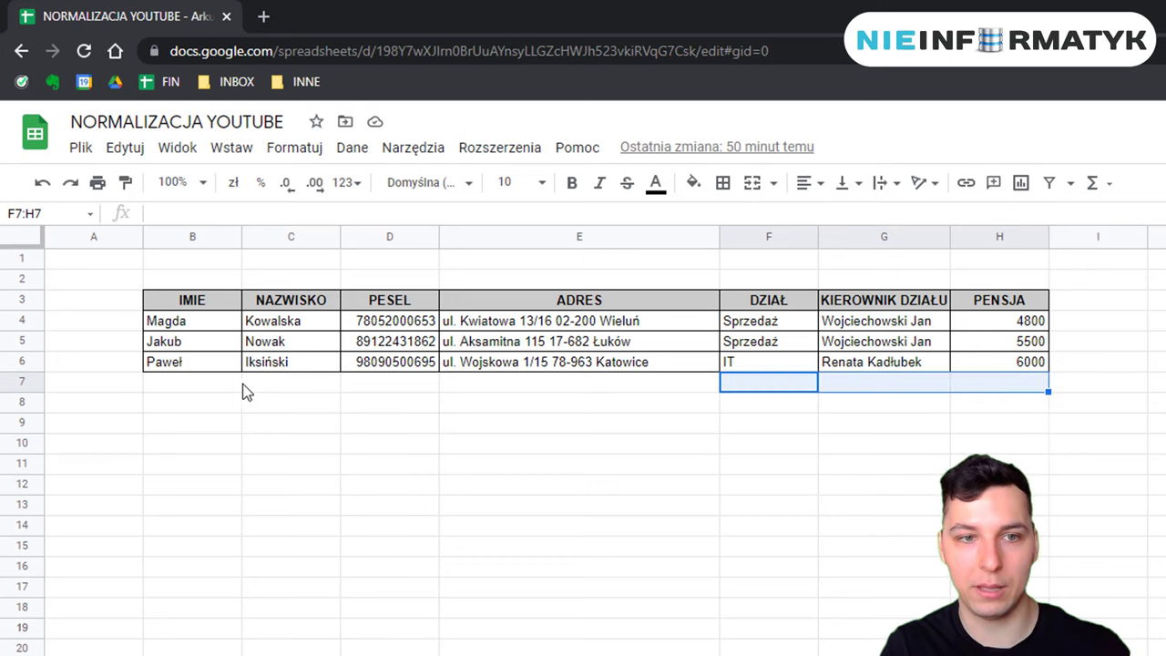
left_click_drag(237, 387, 650, 391)
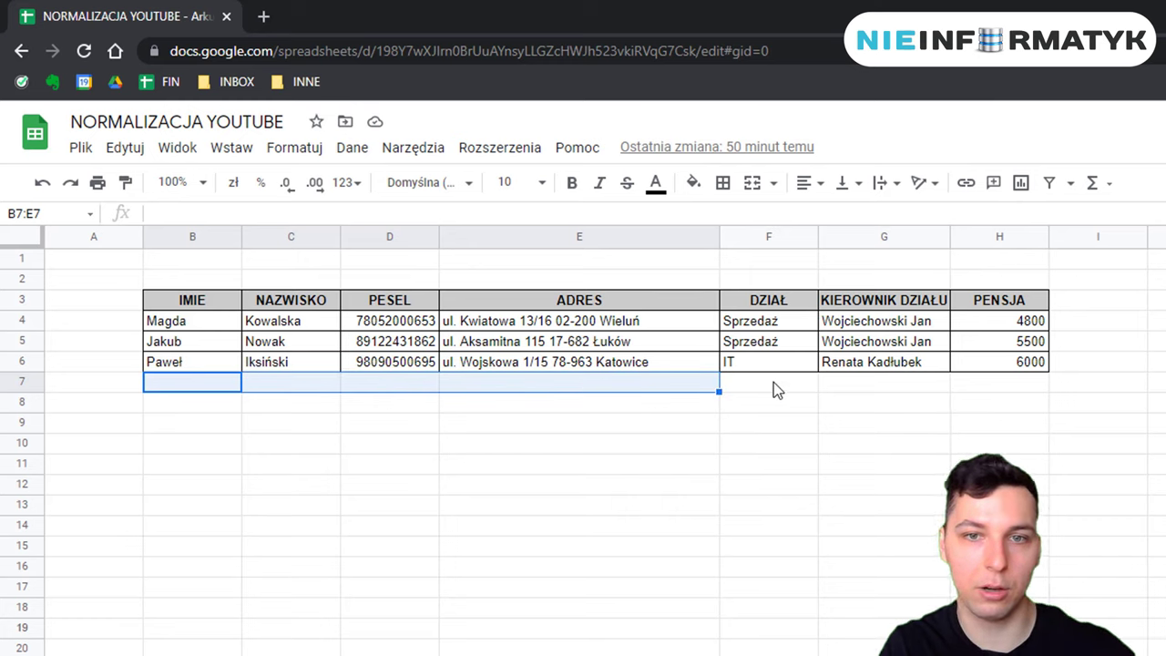
left_click_drag(774, 384, 991, 389)
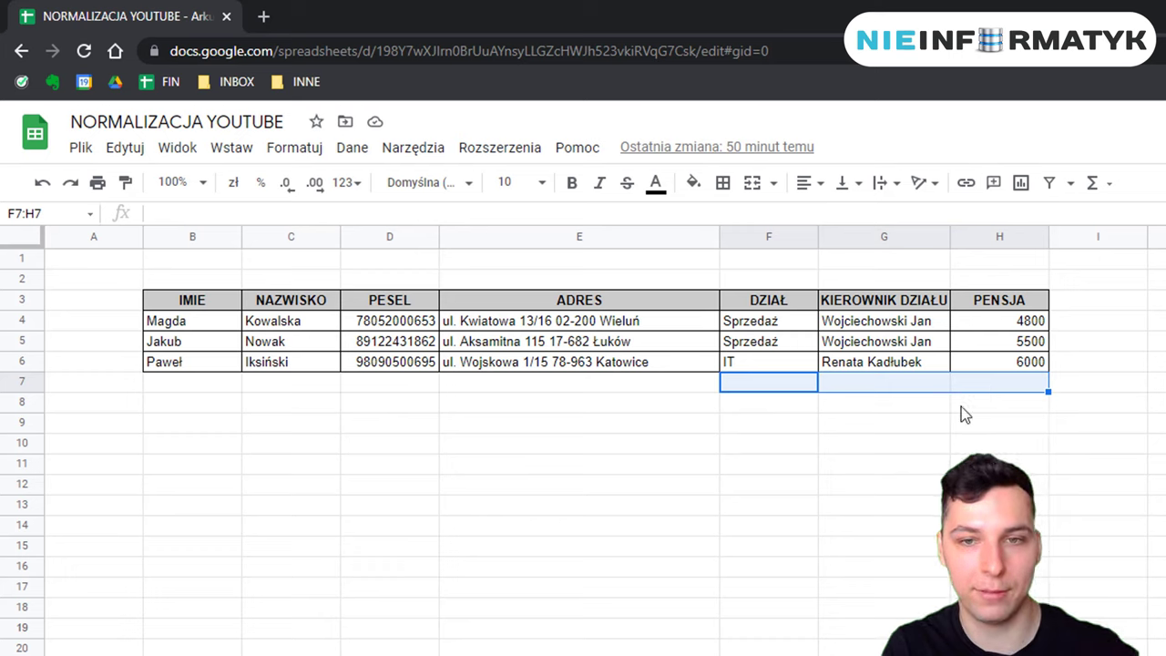
left_click(824, 431)
left_click_drag(763, 387, 996, 386)
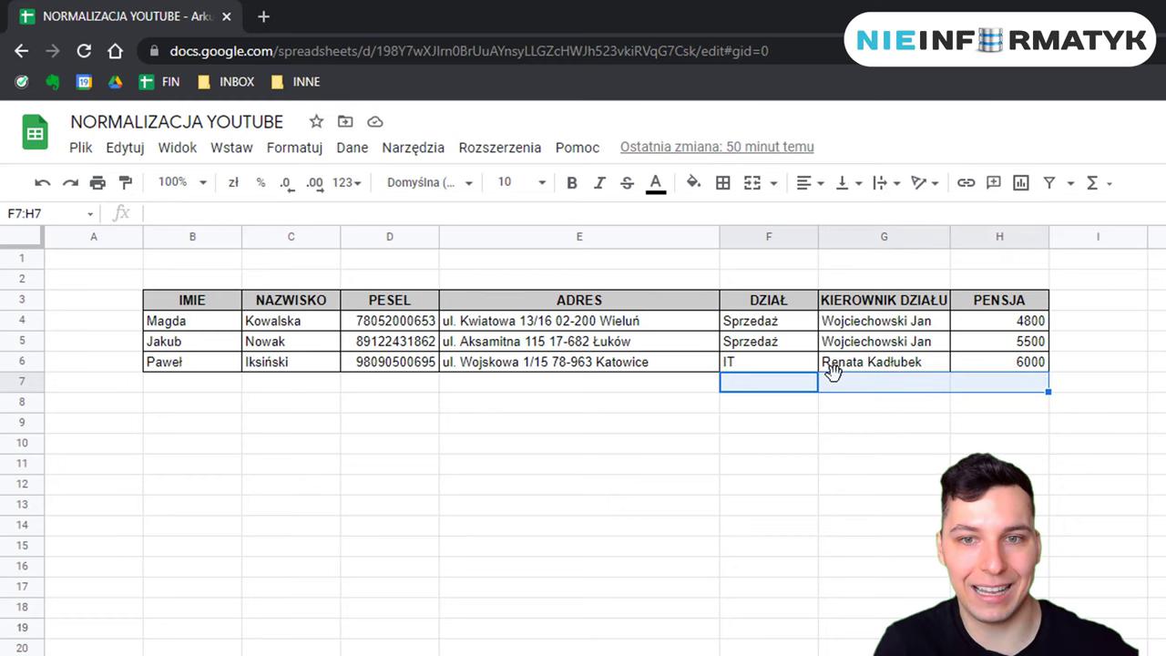
left_click_drag(149, 389, 483, 390)
left_click(389, 464)
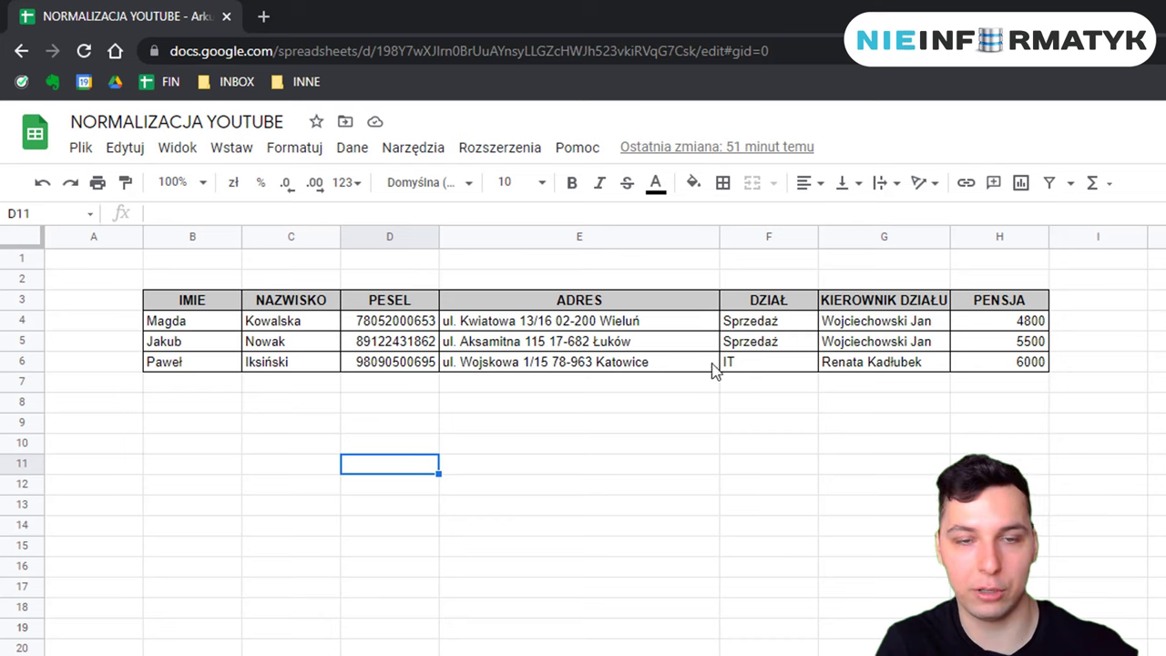
Step: Examine the third employee's record in row 6, comparing personal data B6:E6 with department and salary data F6:H6 under the table headers
left_click(174, 380)
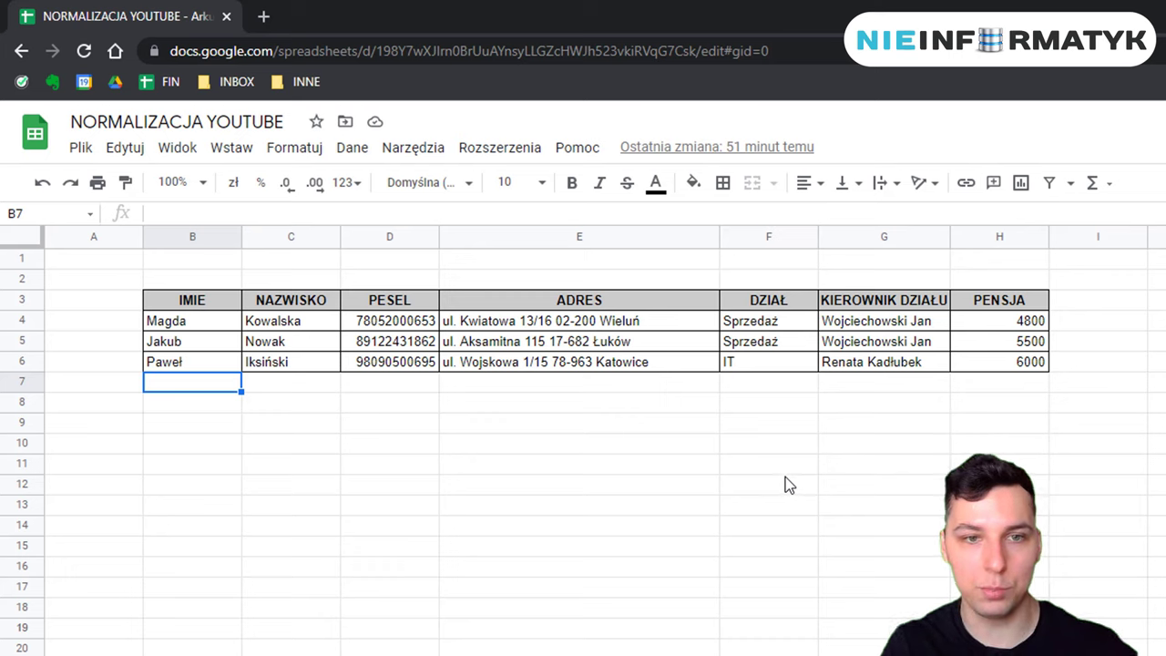
left_click_drag(1022, 364, 761, 363)
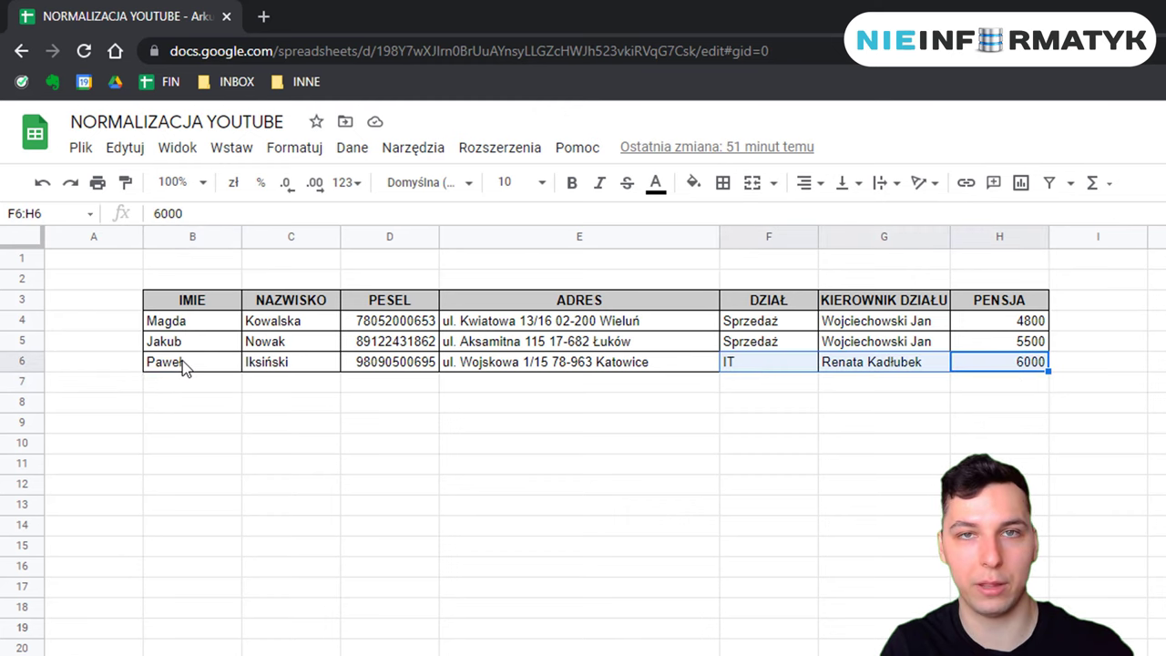
left_click_drag(182, 365, 554, 366)
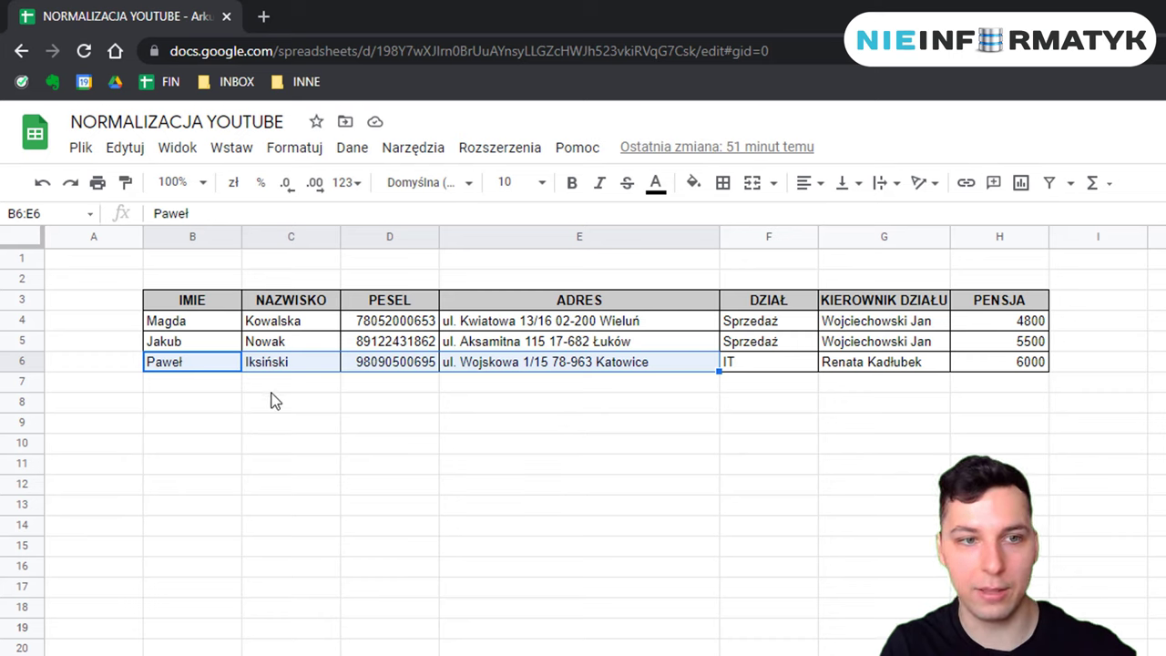
left_click(253, 414)
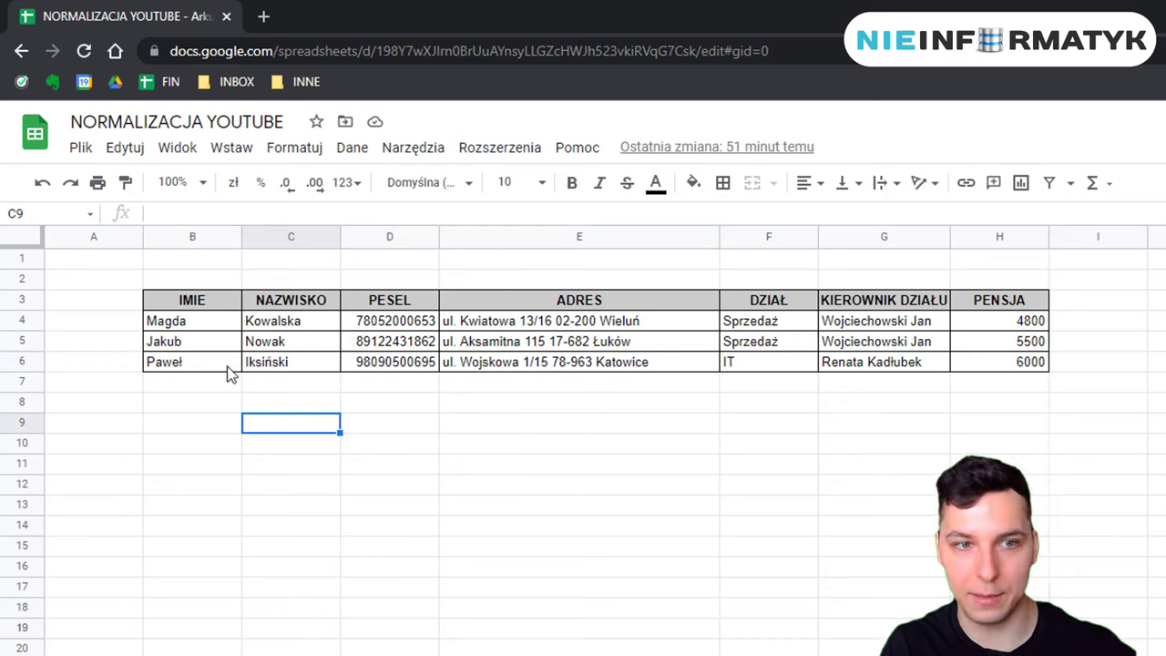
left_click(178, 364)
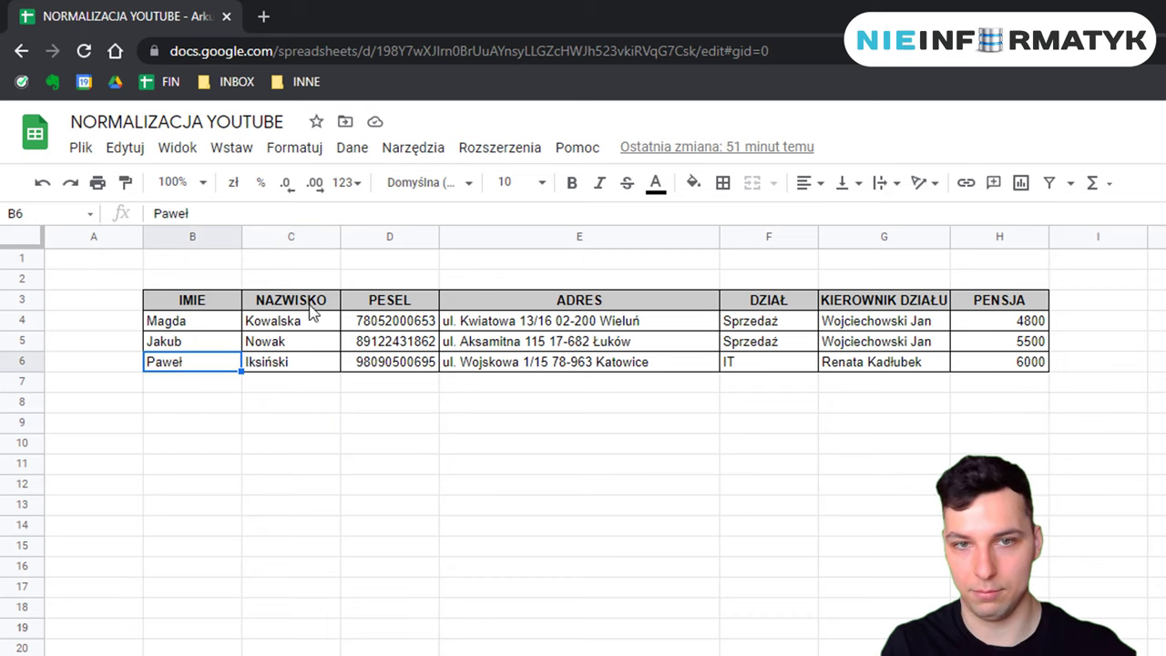
left_click_drag(221, 284, 1001, 274)
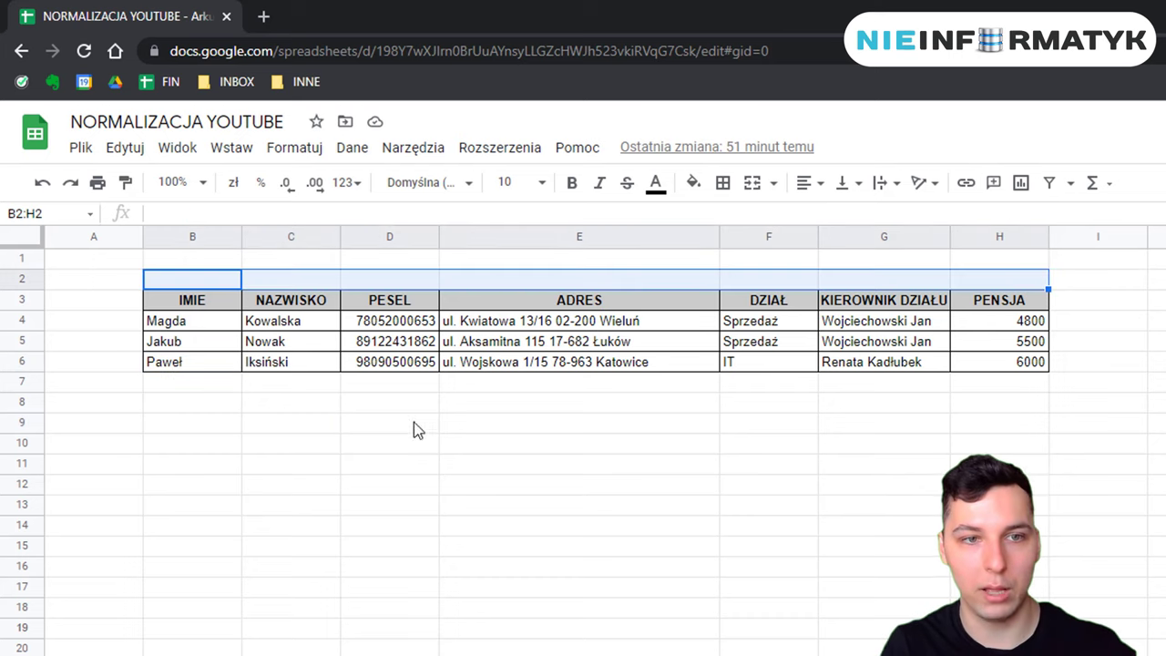
left_click(251, 420)
left_click(358, 355)
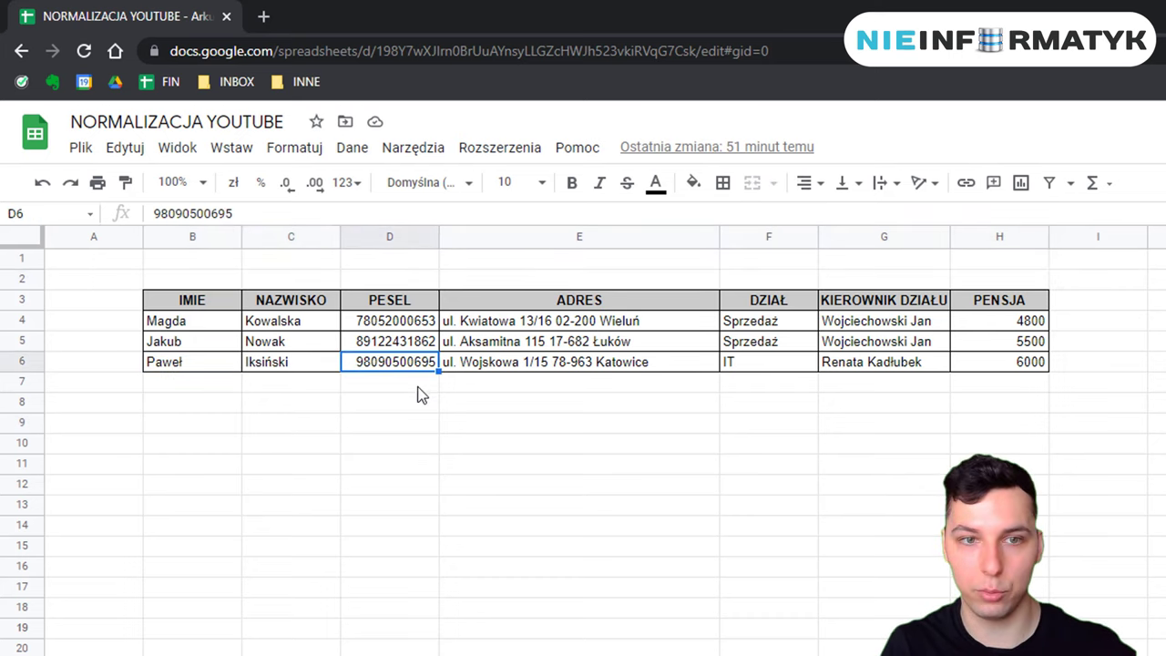
left_click(392, 443)
left_click_drag(173, 364, 999, 364)
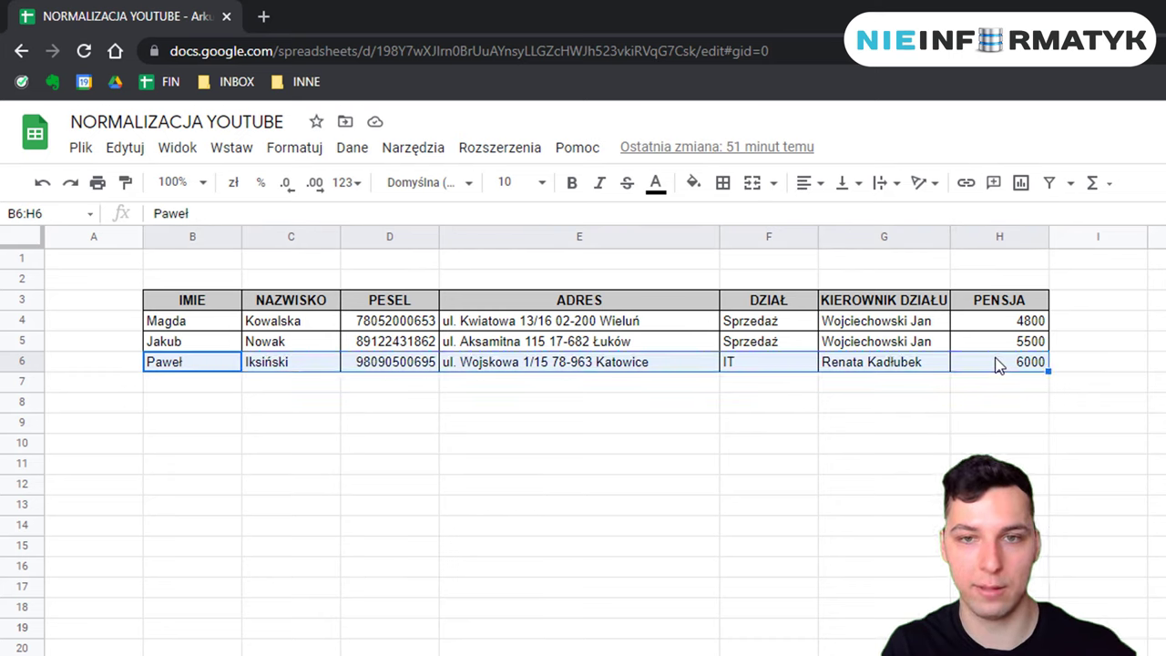
left_click(829, 402)
left_click_drag(762, 360, 1005, 362)
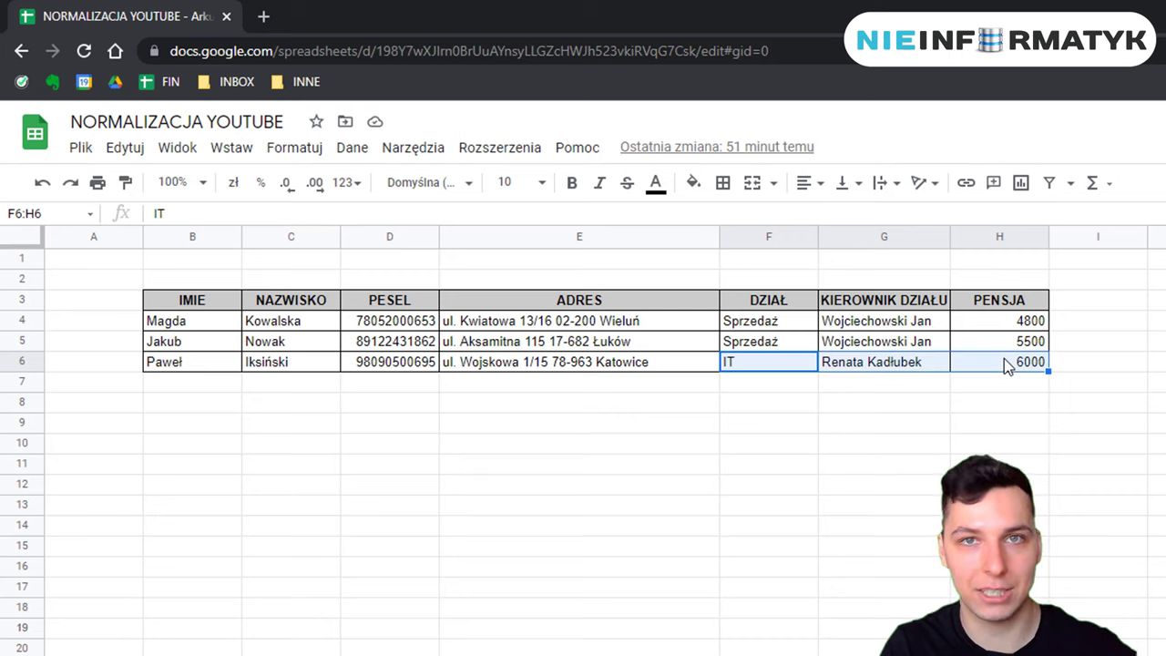
left_click(770, 386)
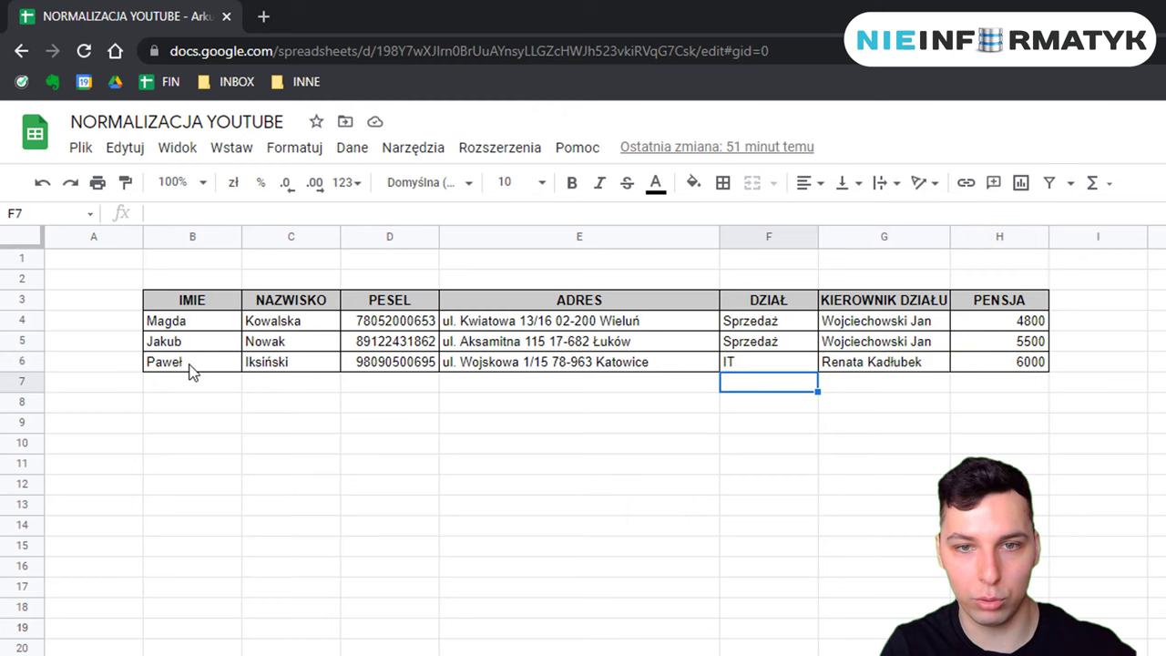
Step: Clear the third employee's personal data in B6:E6 and undo the deletion
left_click_drag(190, 367, 707, 373)
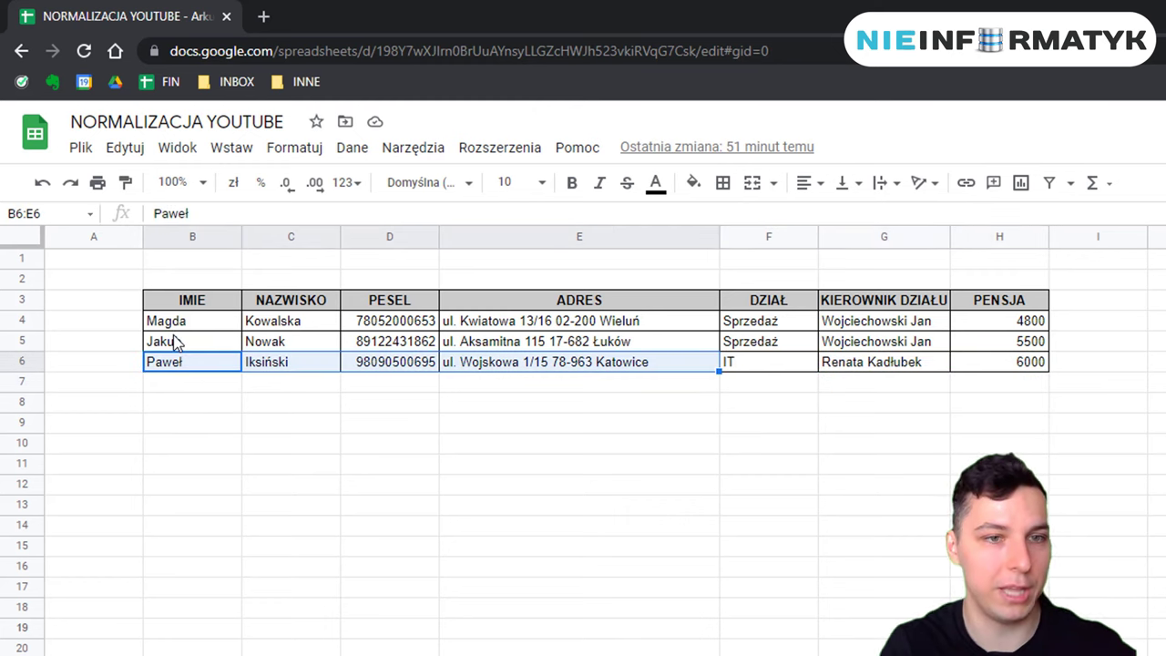
left_click_drag(199, 363, 654, 364)
key("Delete")
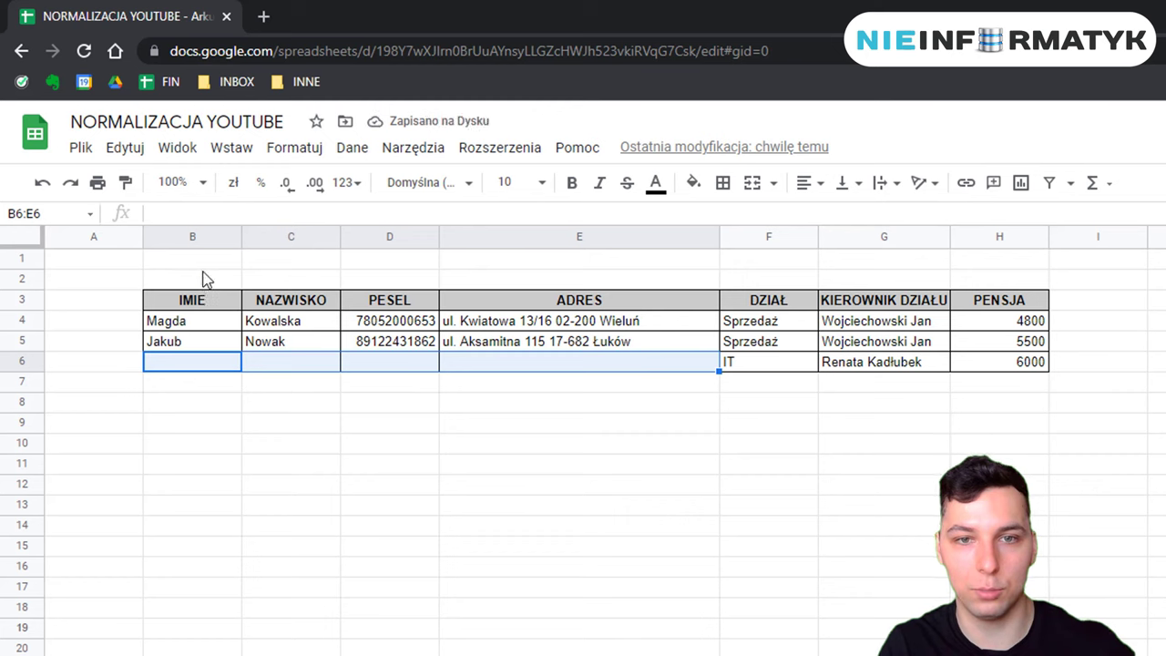
key("ctrl+z")
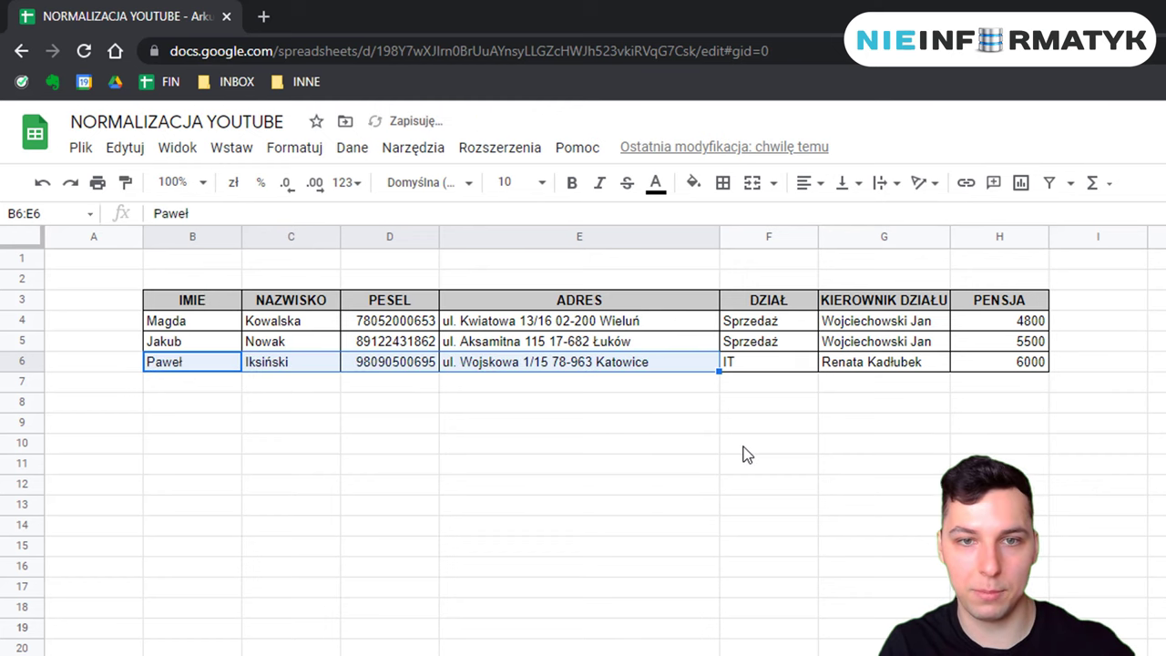
left_click(743, 446)
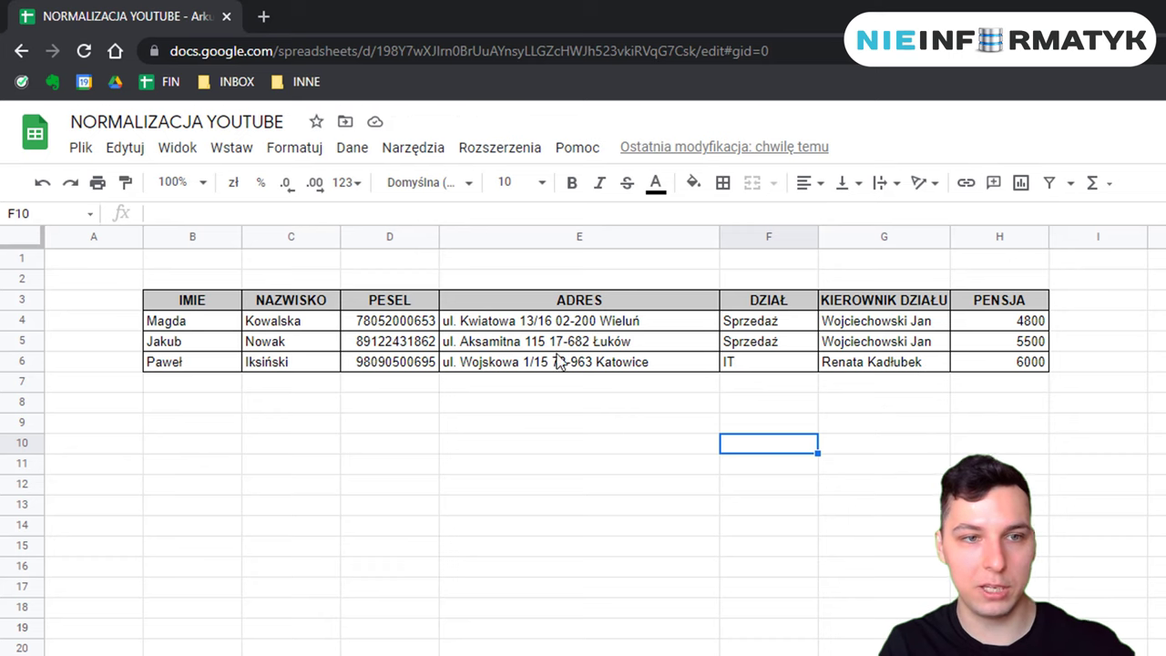
Step: Move the last two employee records, B5:H6, down to start at B26 and select the gap B5:H25
left_click_drag(195, 324, 1035, 375)
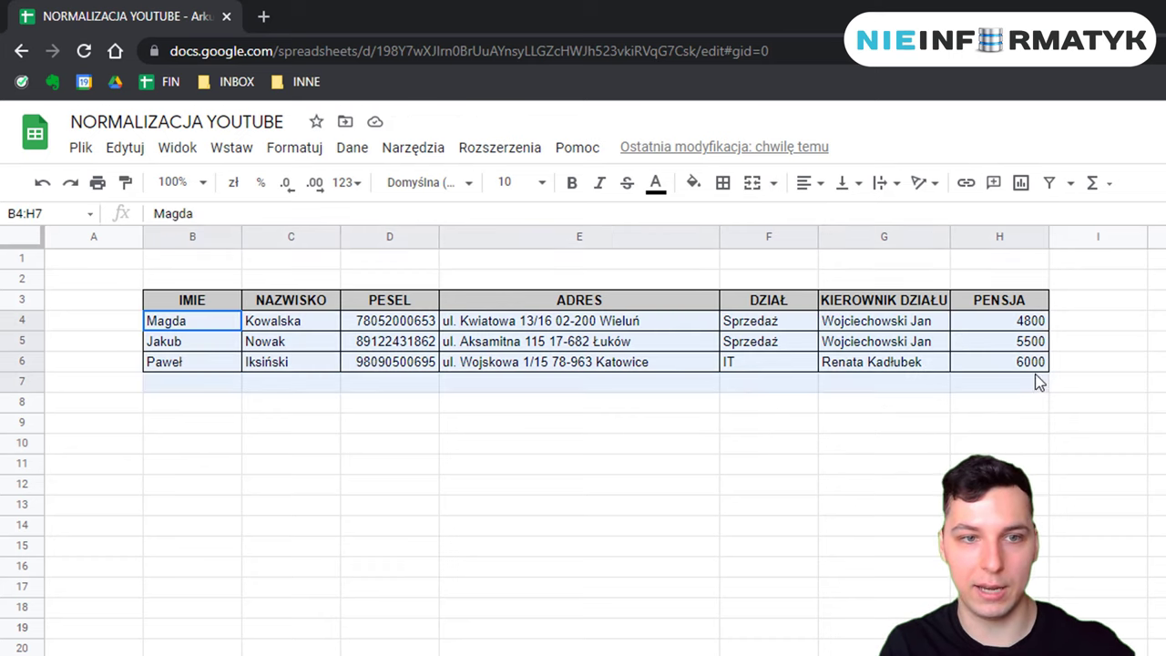
left_click(1051, 425)
left_click_drag(208, 344, 1017, 367)
key("ctrl+c")
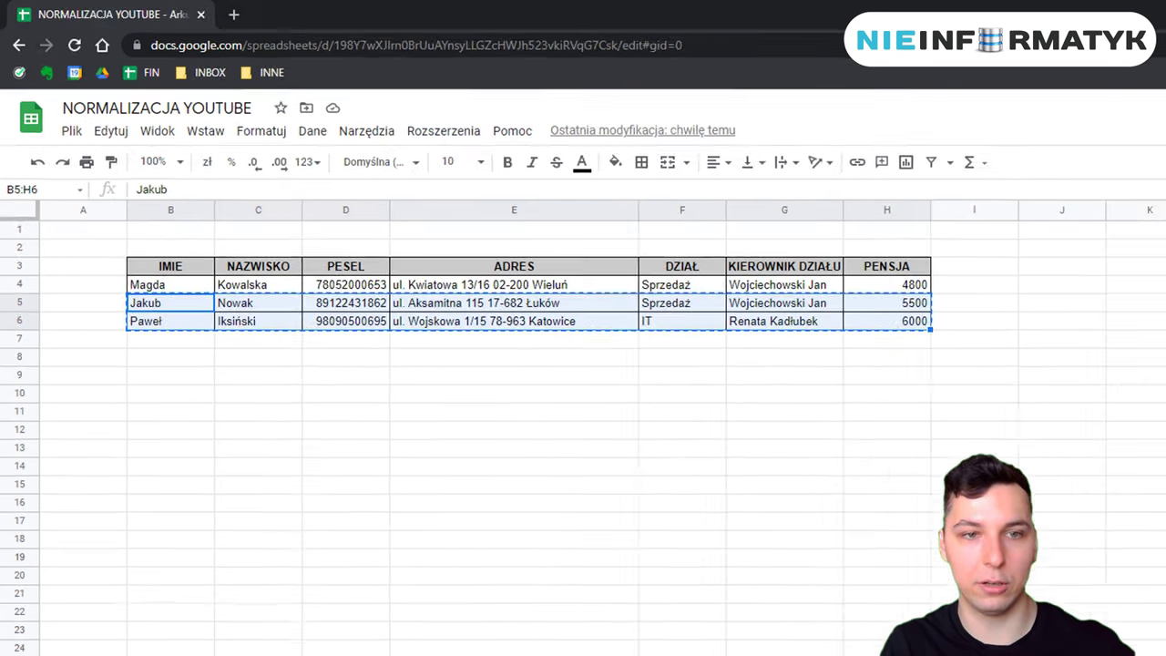
left_click(172, 655)
key("ctrl+v")
left_click_drag(171, 302, 170, 337)
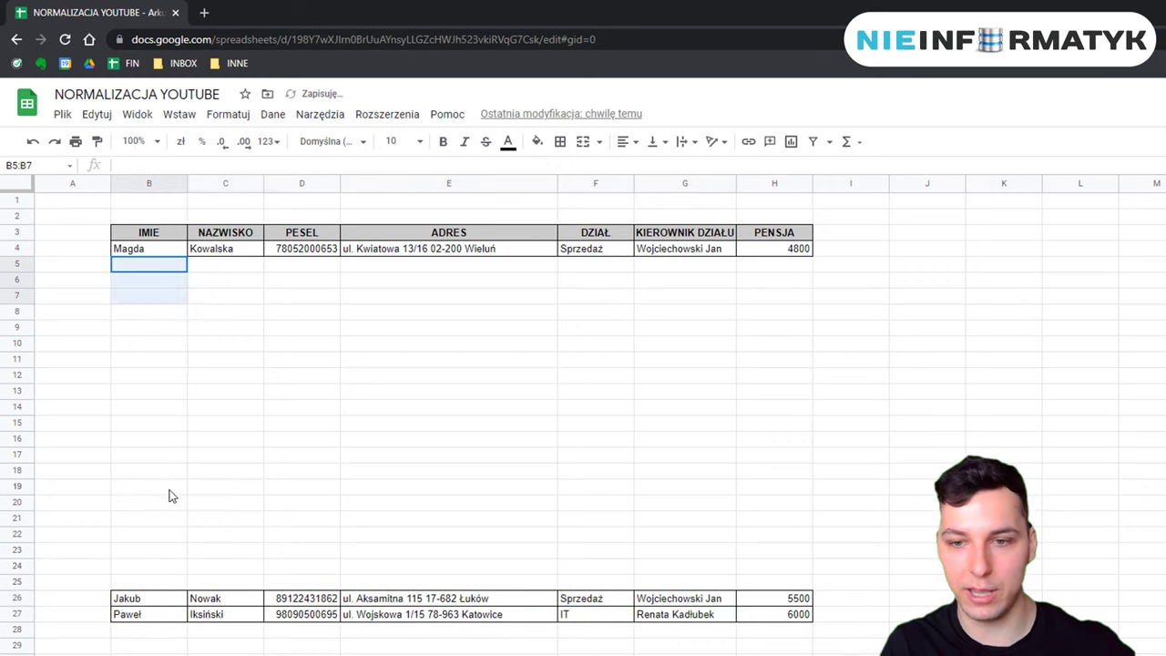
left_click_drag(170, 496, 804, 589)
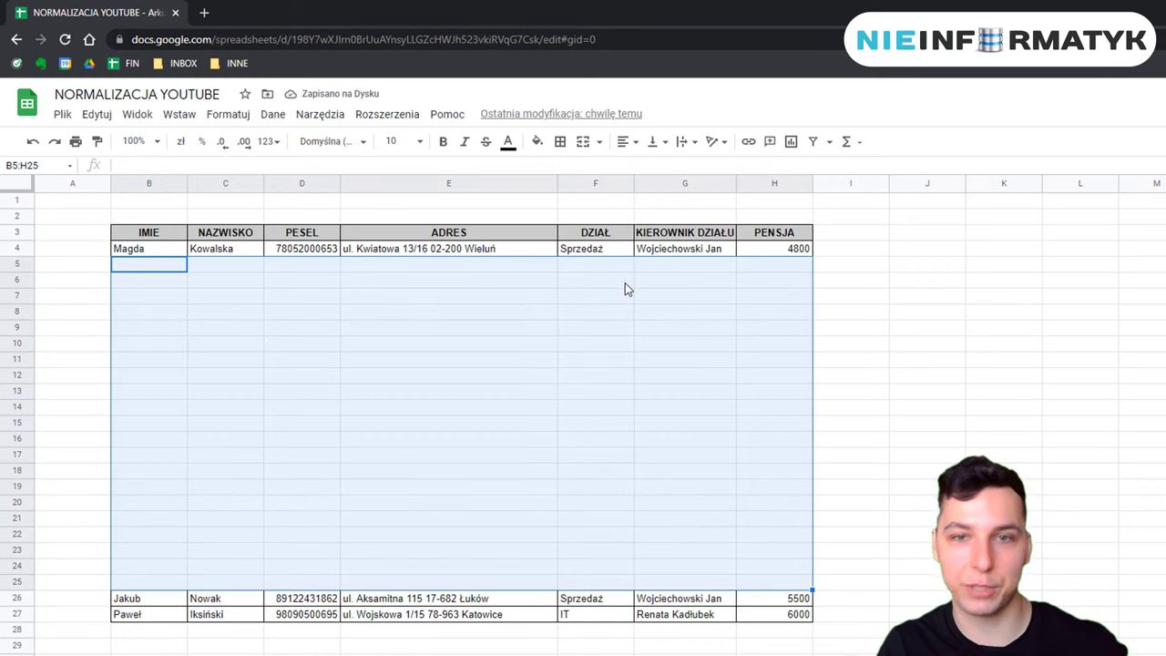
Step: Compare the first employee's department and manager in F4:G4 with the manager in G26 across the empty gap
left_click(601, 251)
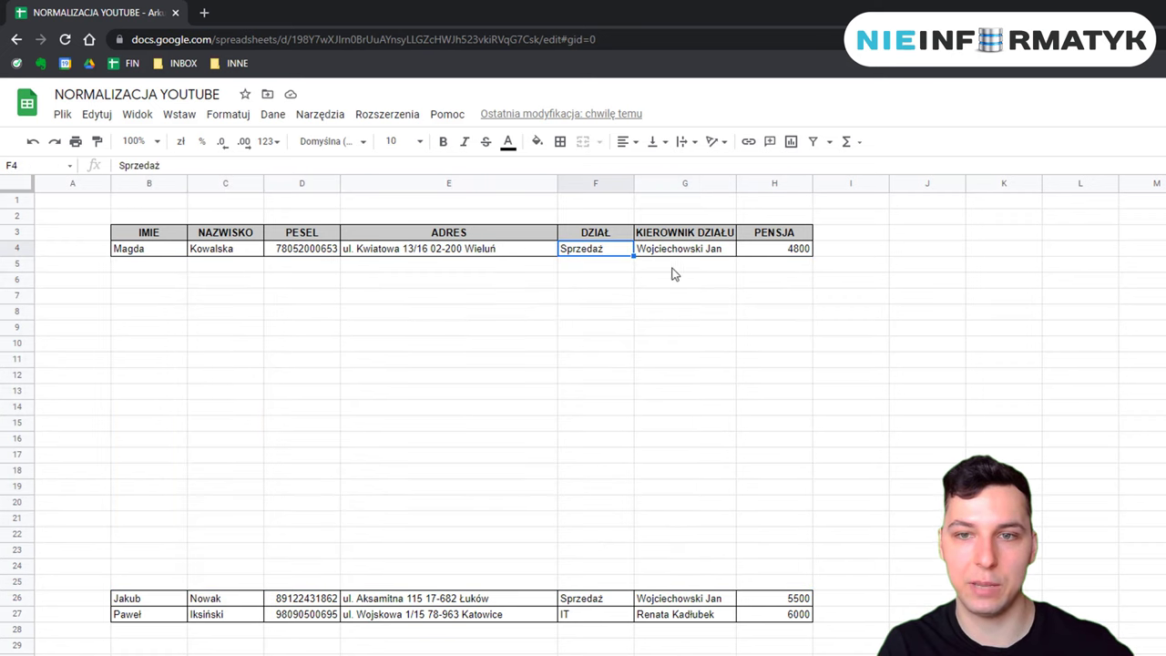
left_click(709, 254)
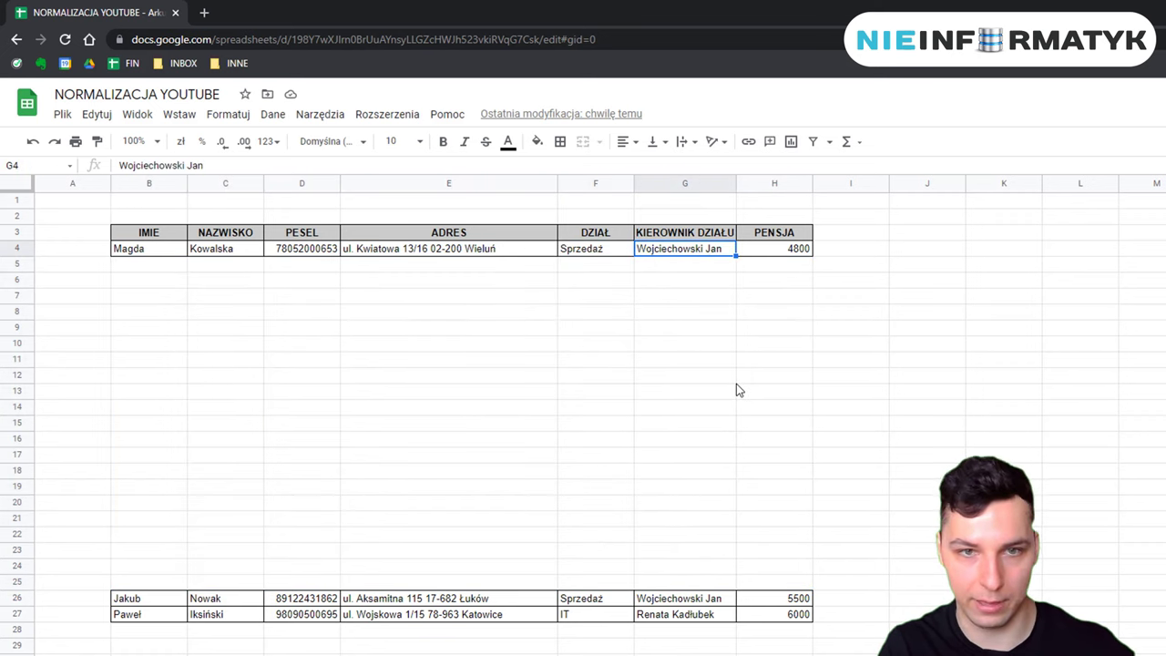
double_click(723, 250)
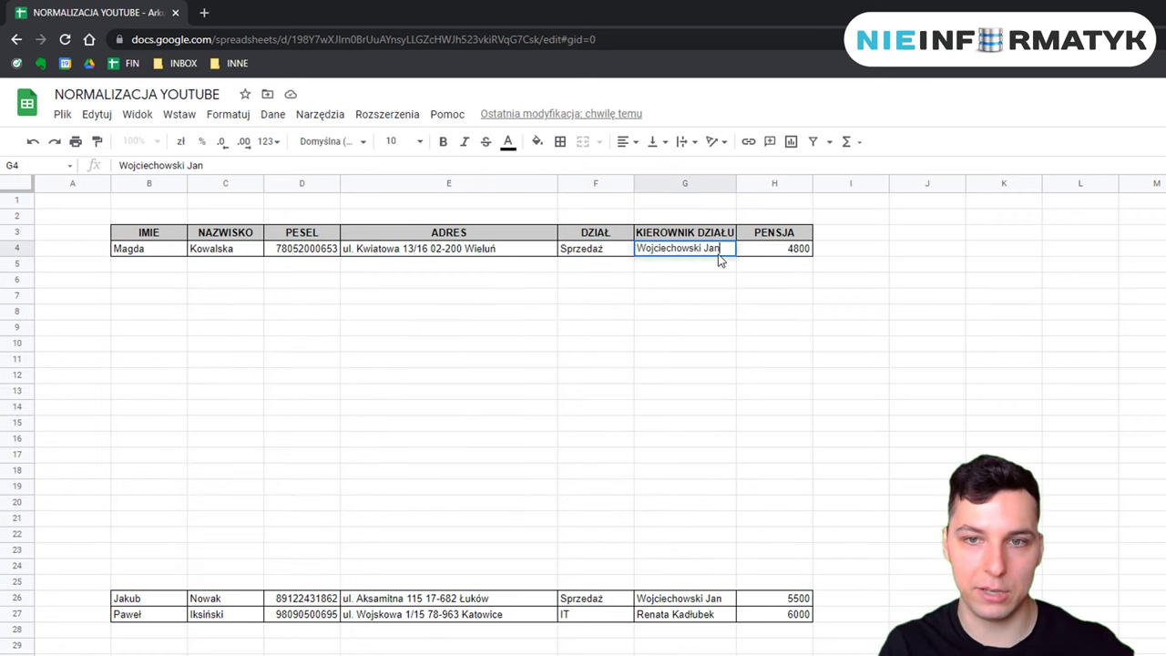
key("ctrl+a")
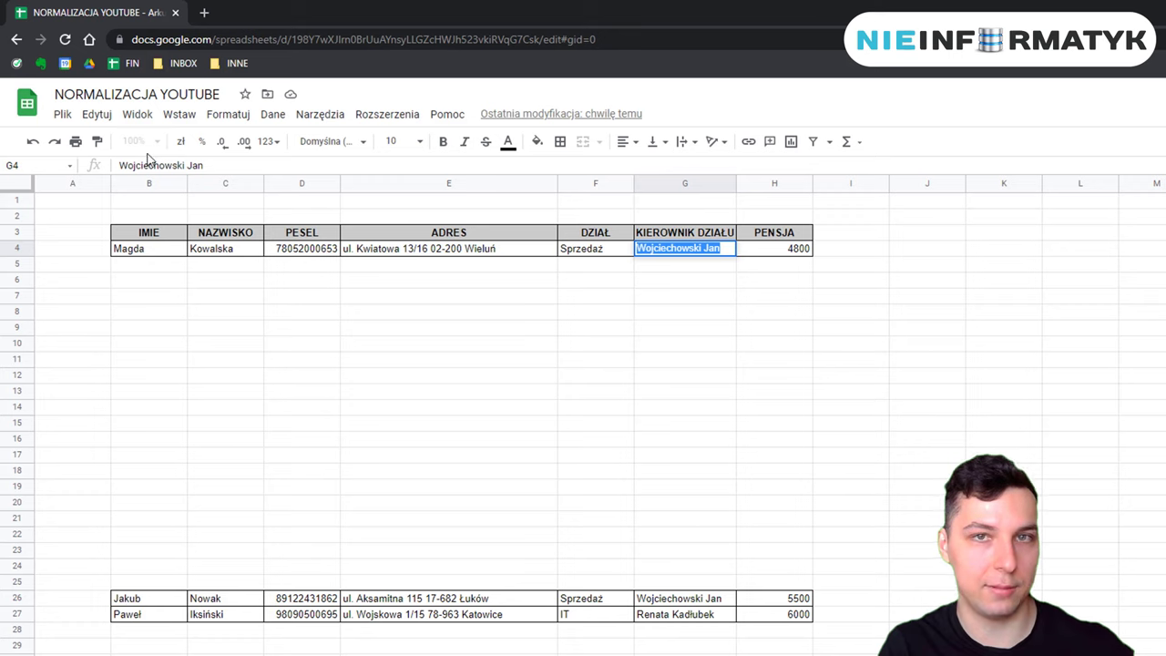
left_click_drag(128, 265, 173, 453)
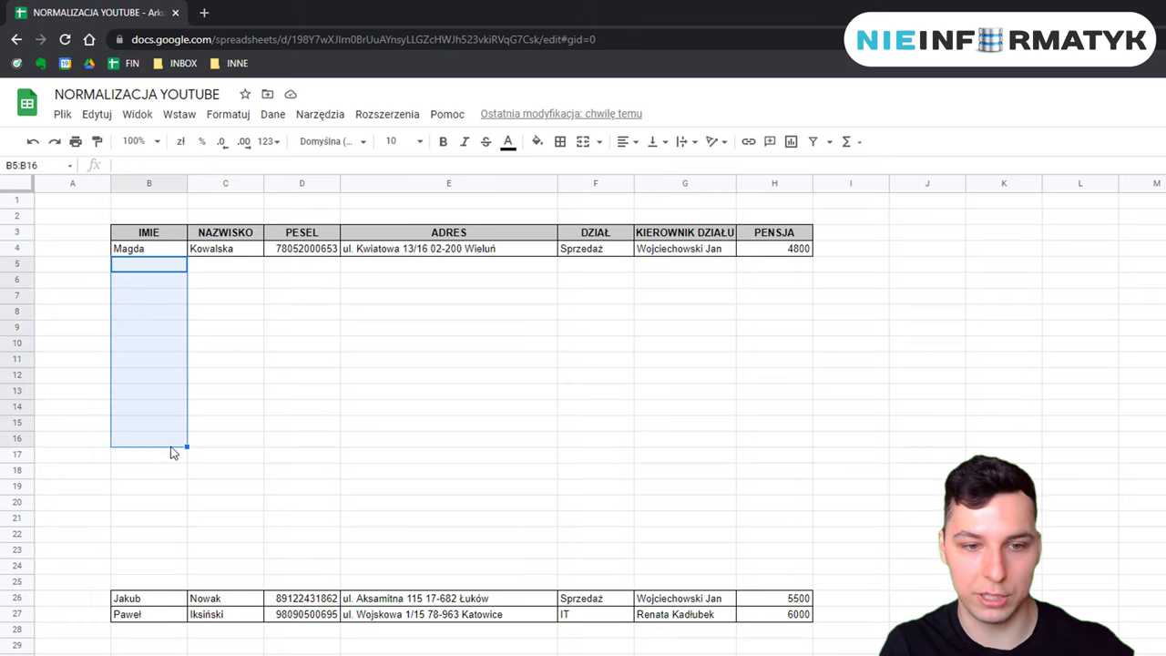
left_click(723, 605)
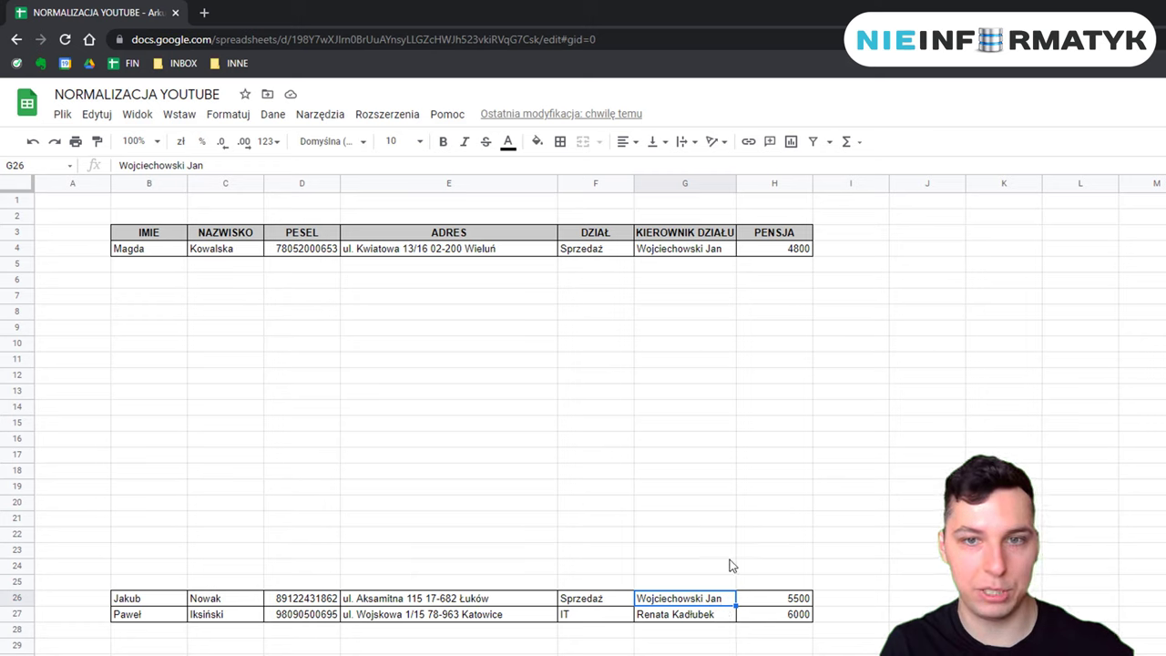
left_click(720, 432)
Step: Compare the complete employee records in B4:H4 and B26:H26, including the first employee's PESEL in D4
left_click(597, 249)
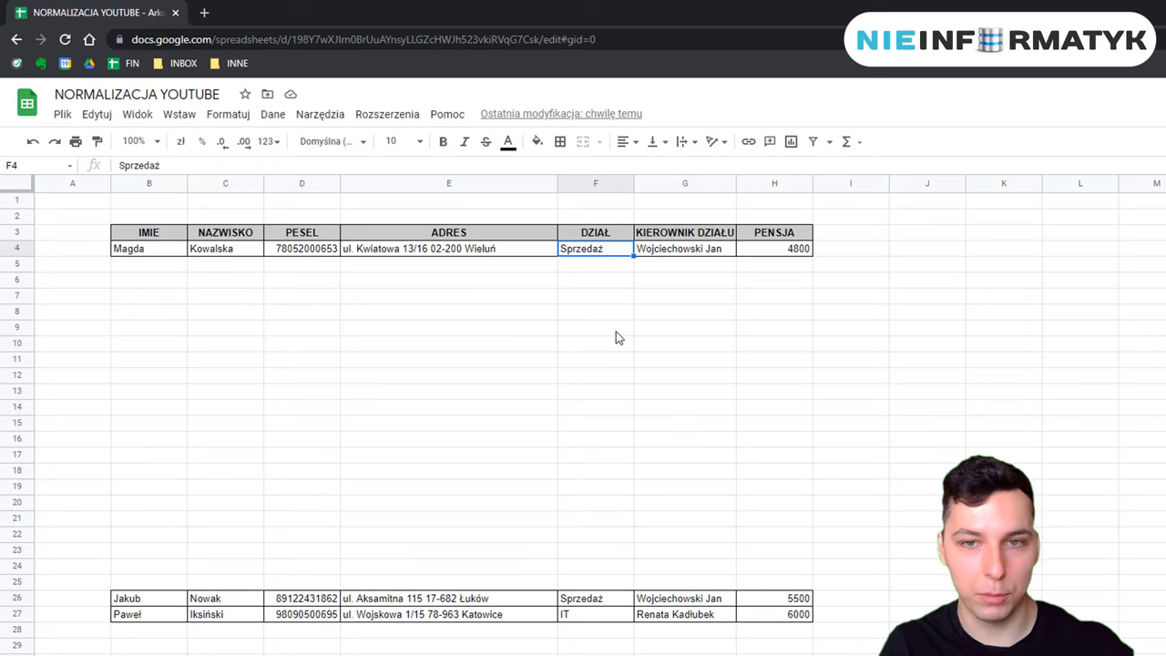
left_click_drag(132, 255, 804, 248)
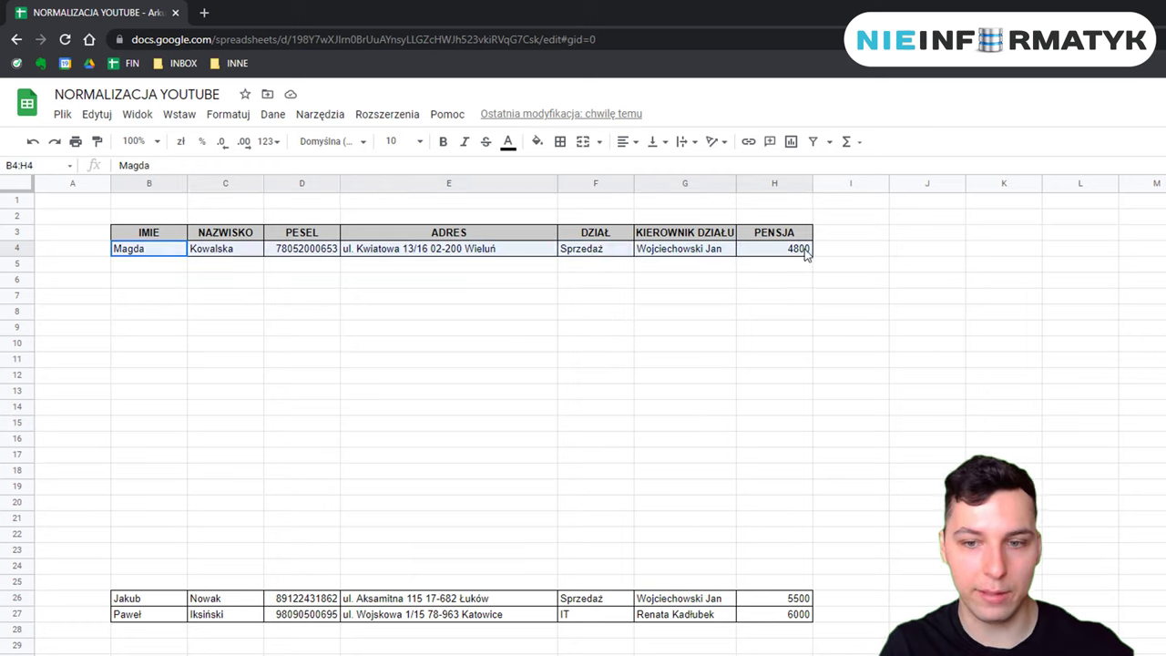
left_click_drag(805, 605, 156, 617)
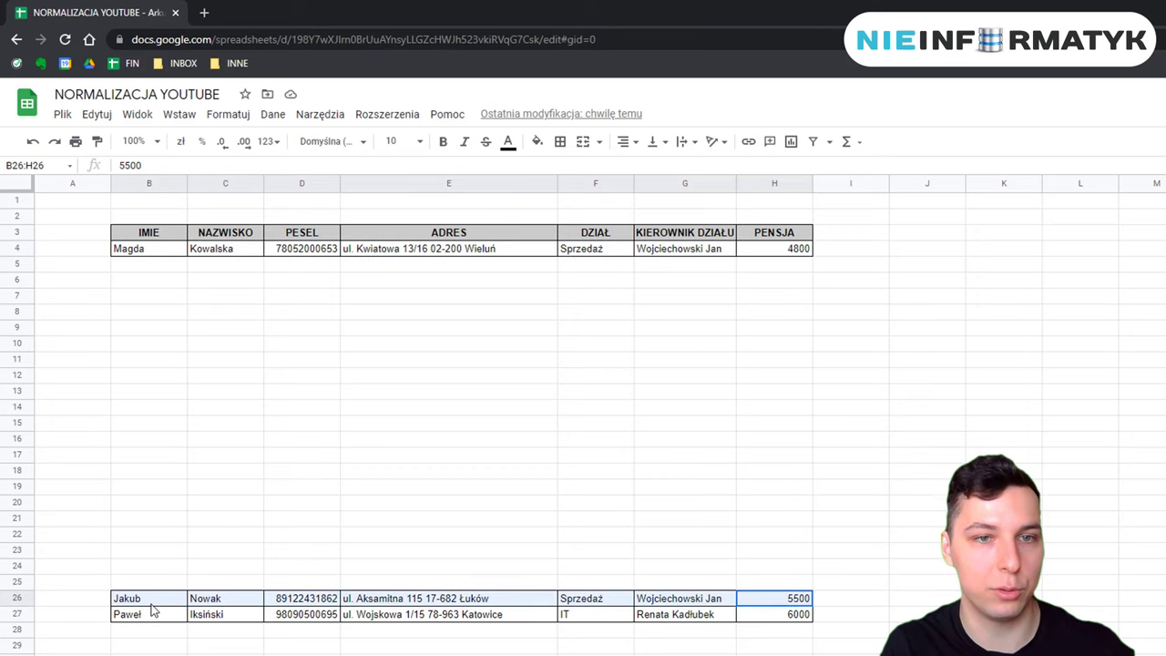
left_click(256, 364)
left_click(309, 259)
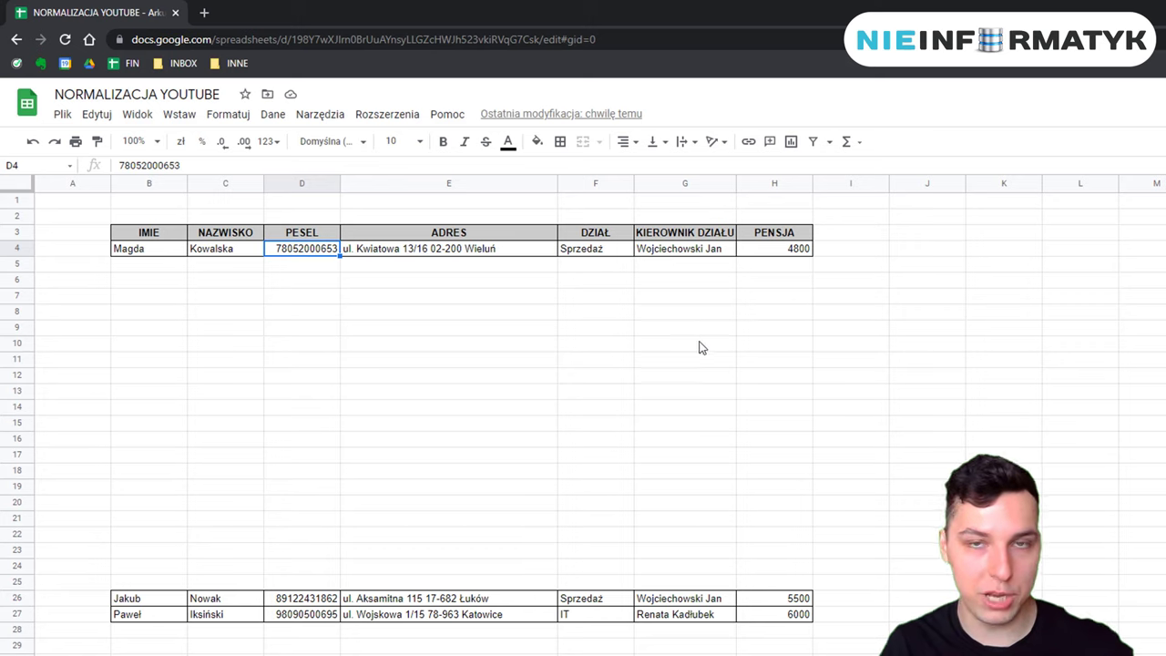
Step: Examine the manager entry in G4 and compare records B4:G4 and B26:G26 up to the manager column
left_click(700, 252)
double_click(702, 253)
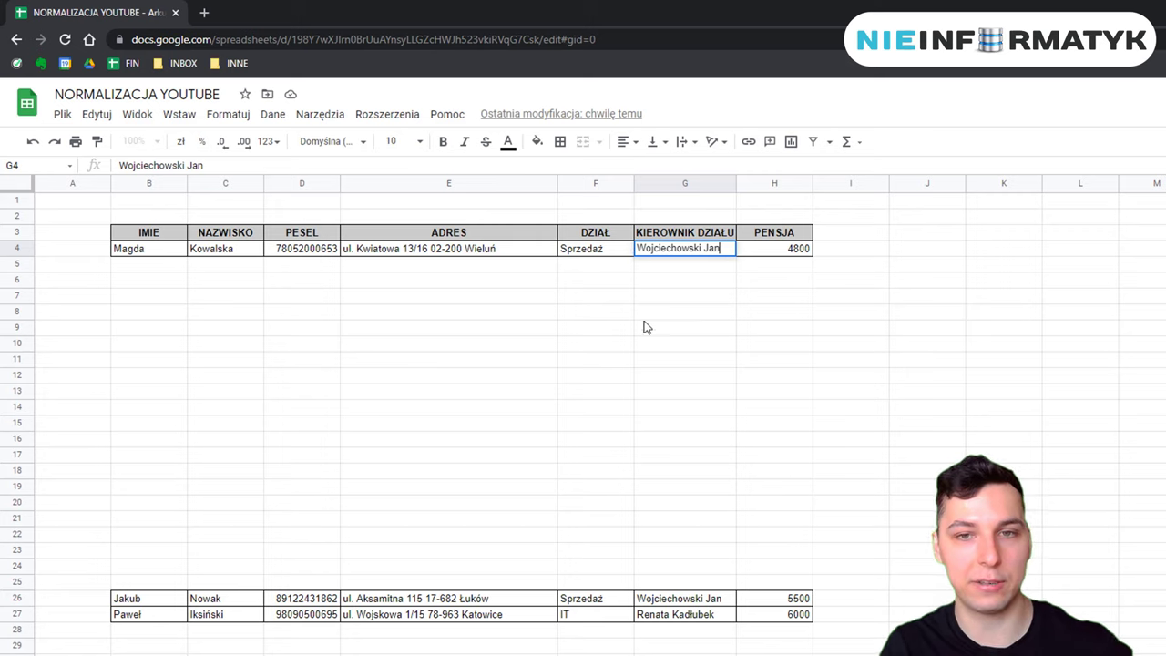
left_click(605, 270)
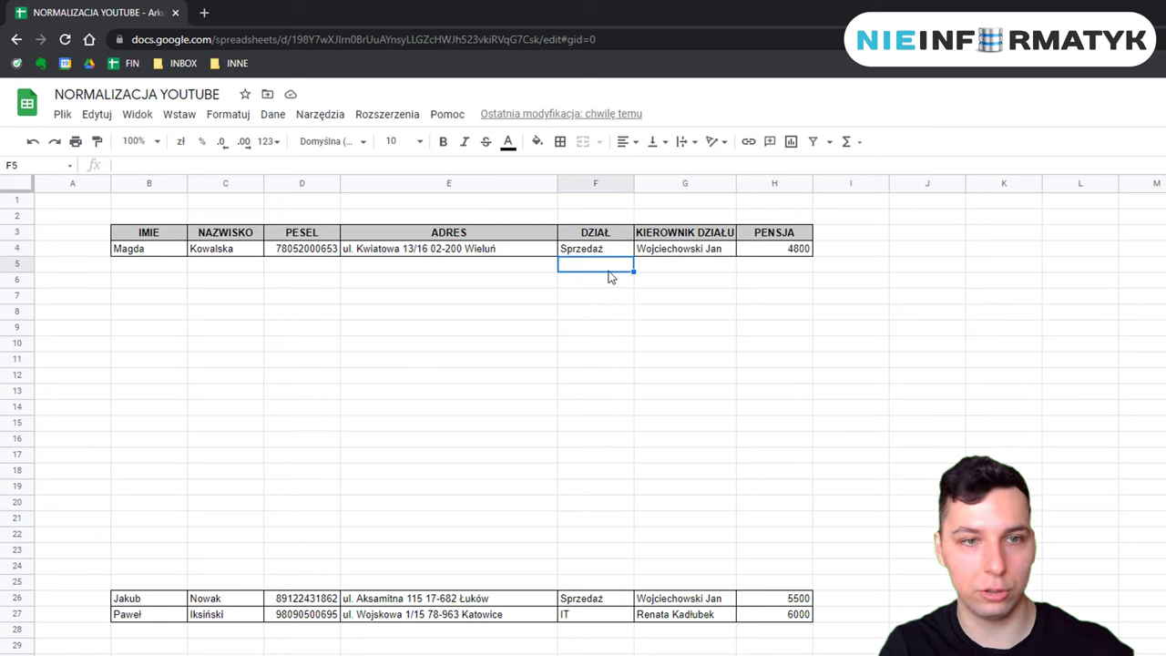
left_click(123, 251)
left_click_drag(394, 249, 720, 254)
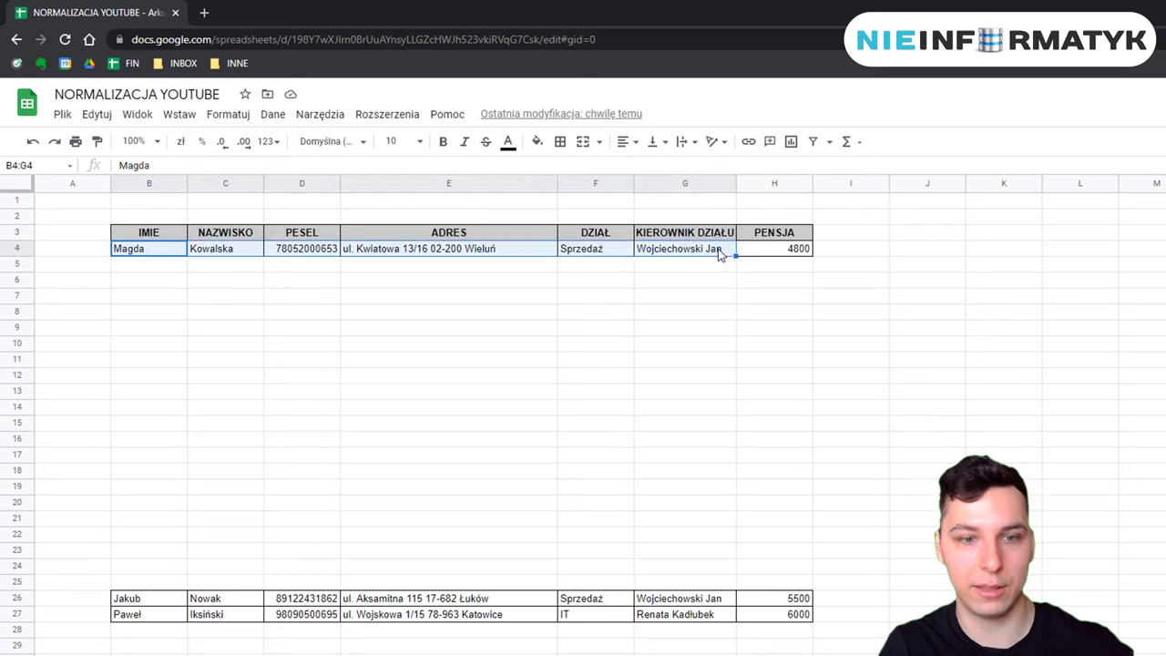
left_click(720, 255)
left_click_drag(239, 601, 664, 599)
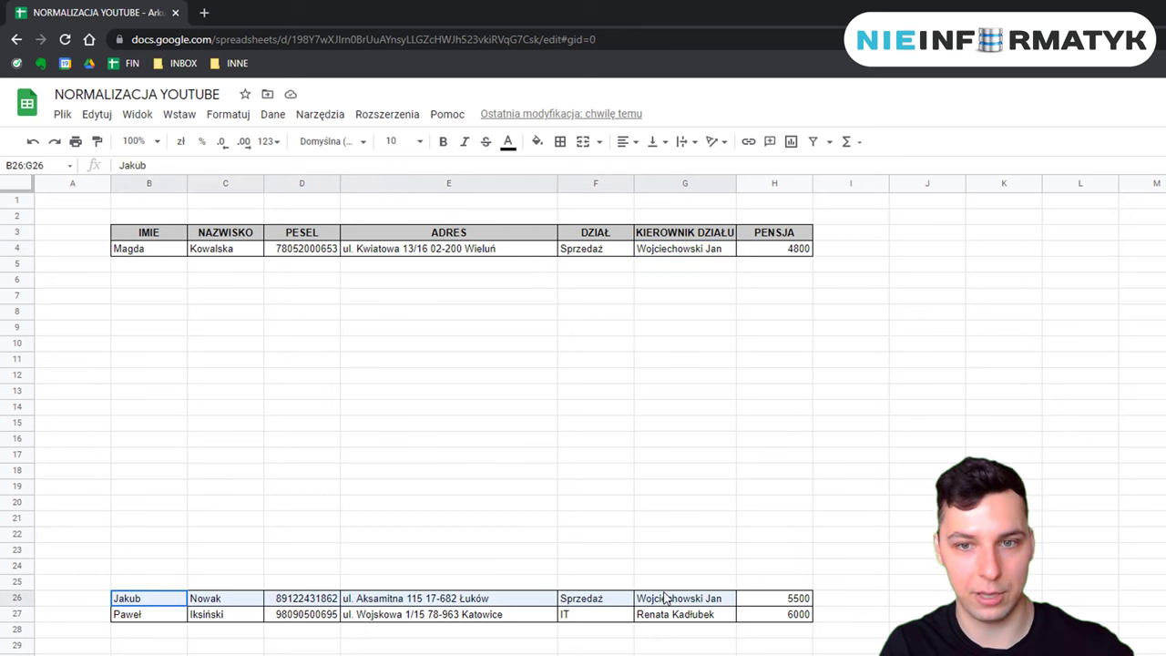
Step: Undo the move of the last two employee records
left_click(711, 424)
key("ctrl+z")
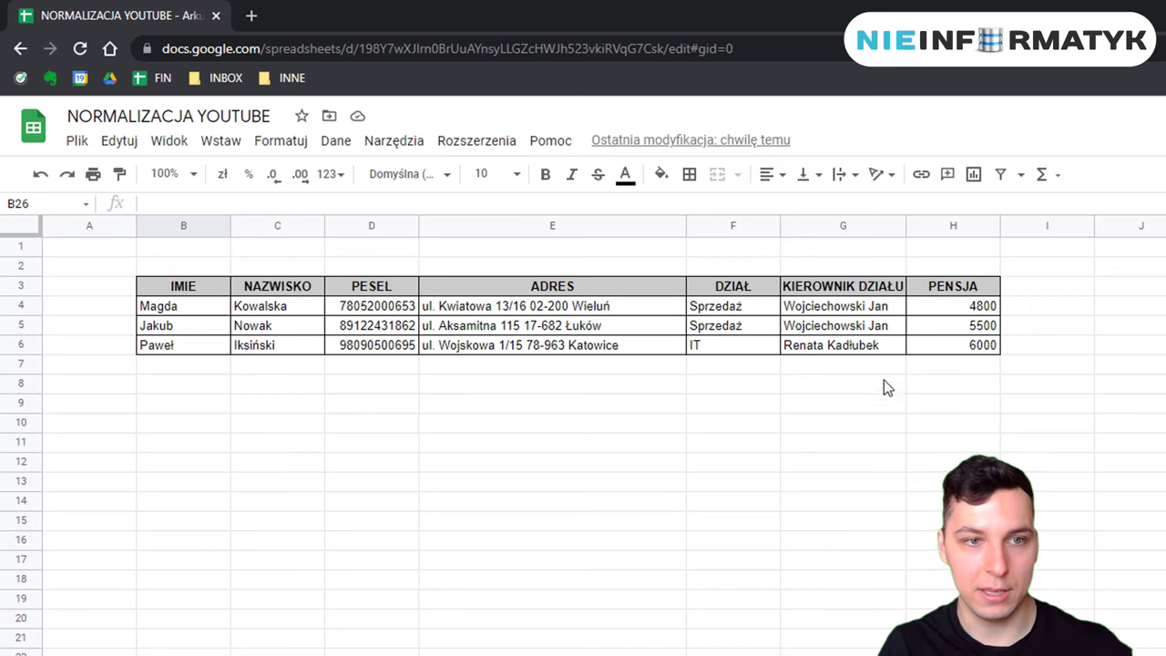
left_click(856, 419)
Step: Close the YouTube tab with the SQL course and return to the employee table in the spreadsheet
key("ctrl+a")
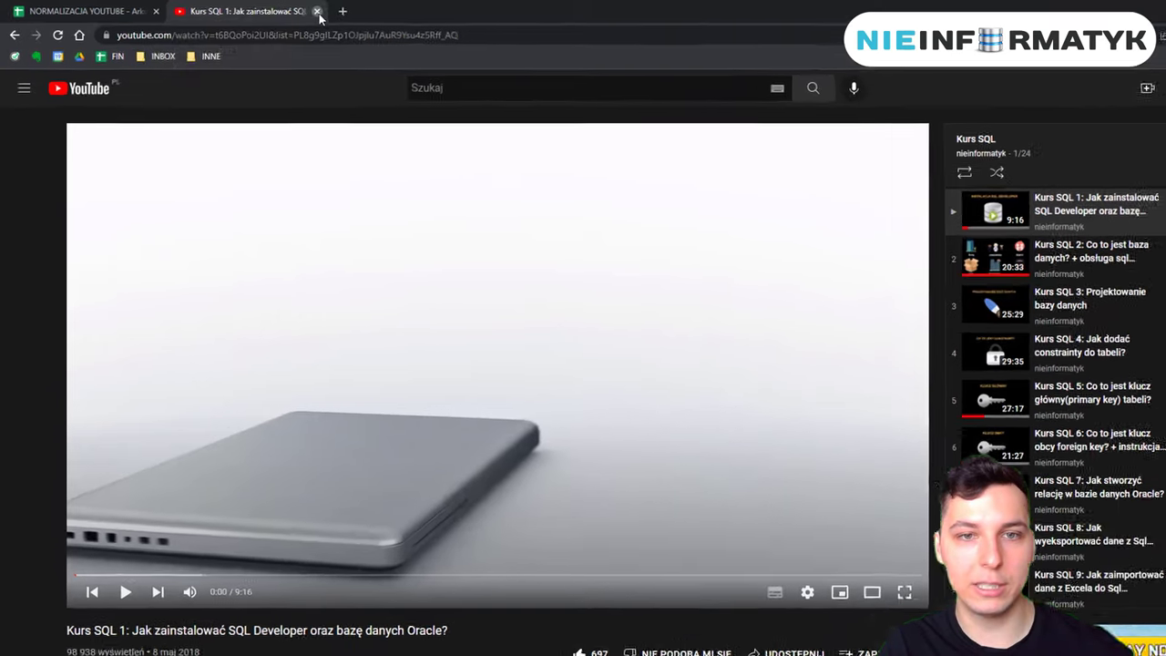
left_click(286, 10)
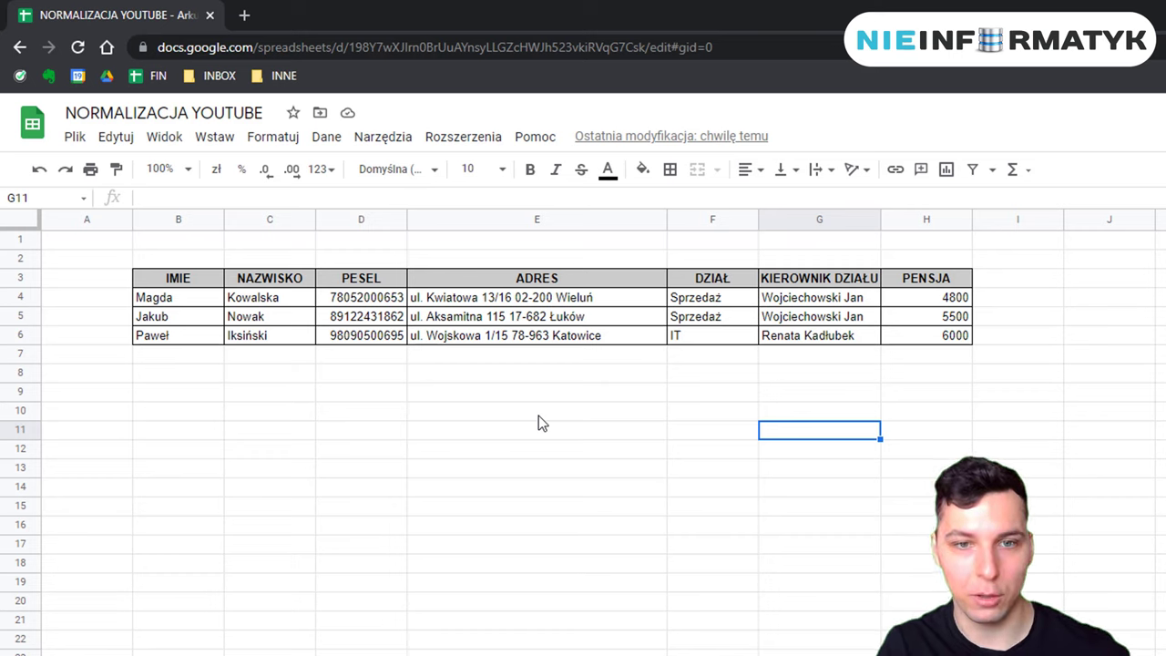
left_click_drag(525, 404, 524, 453)
left_click(539, 495)
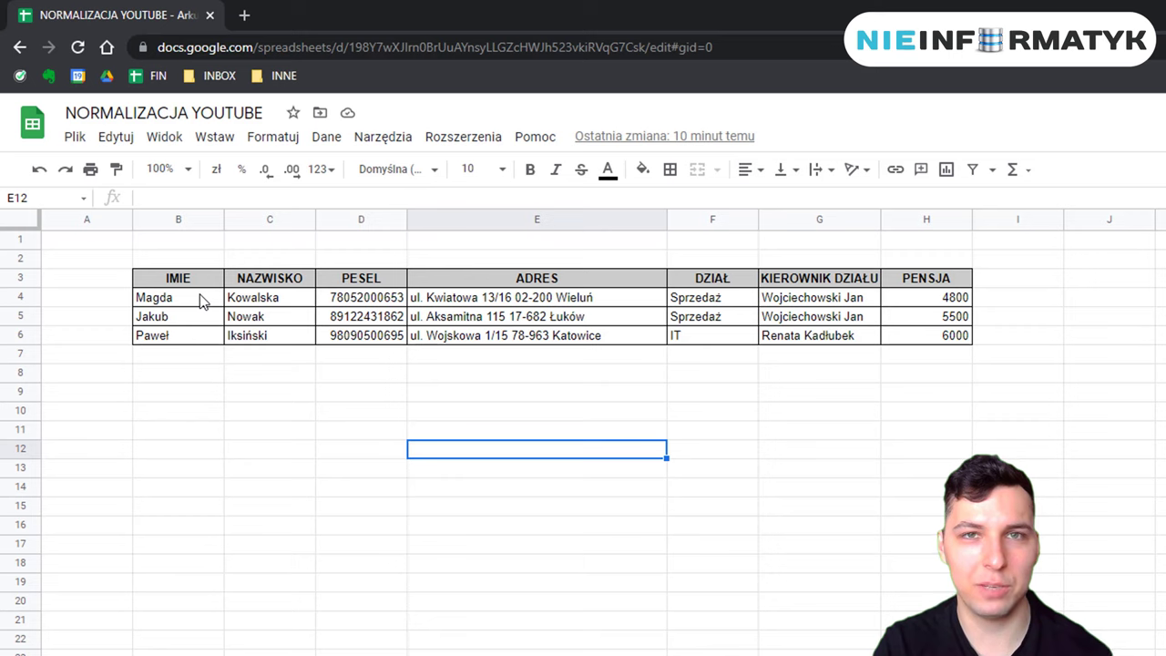
left_click(259, 412)
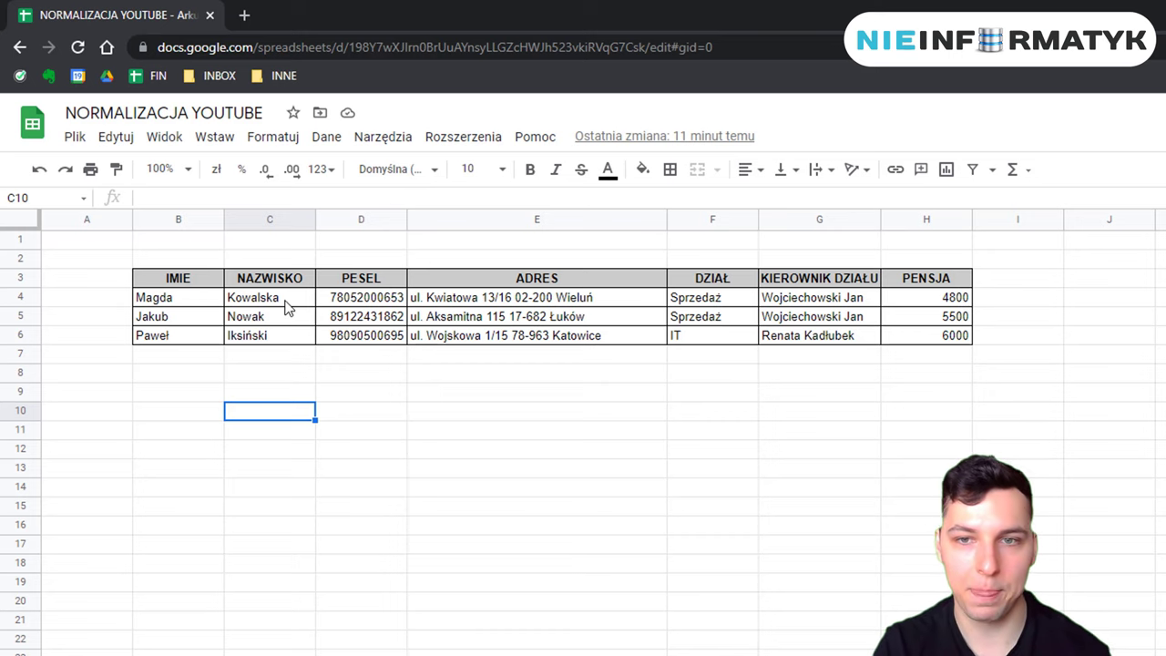
Step: Examine the PESEL and NAZWISKO headers in D3 and C3 and the salary values in H4:H6
left_click(383, 279)
left_click(284, 278)
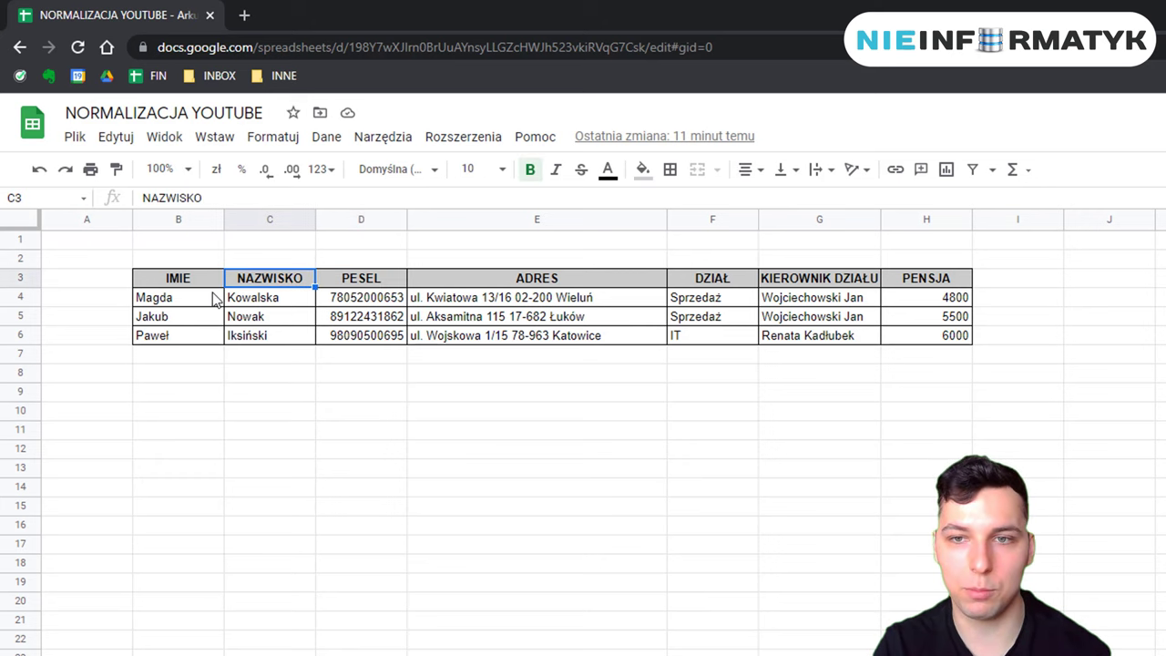
left_click(981, 411)
left_click_drag(962, 302, 964, 332)
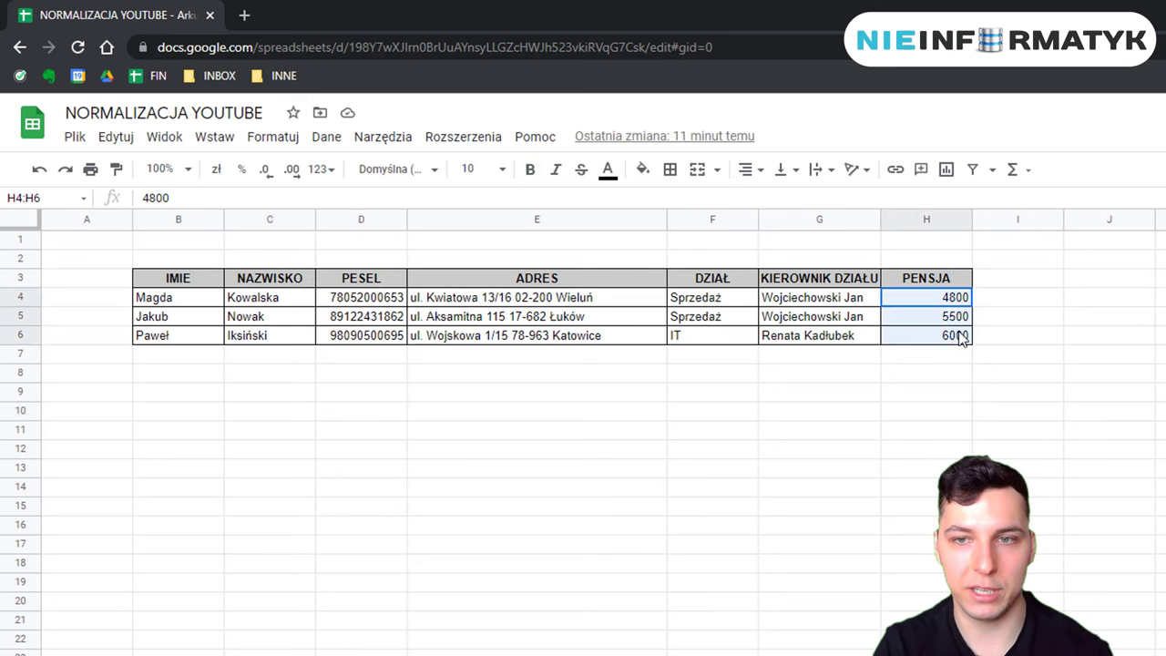
left_click(968, 398)
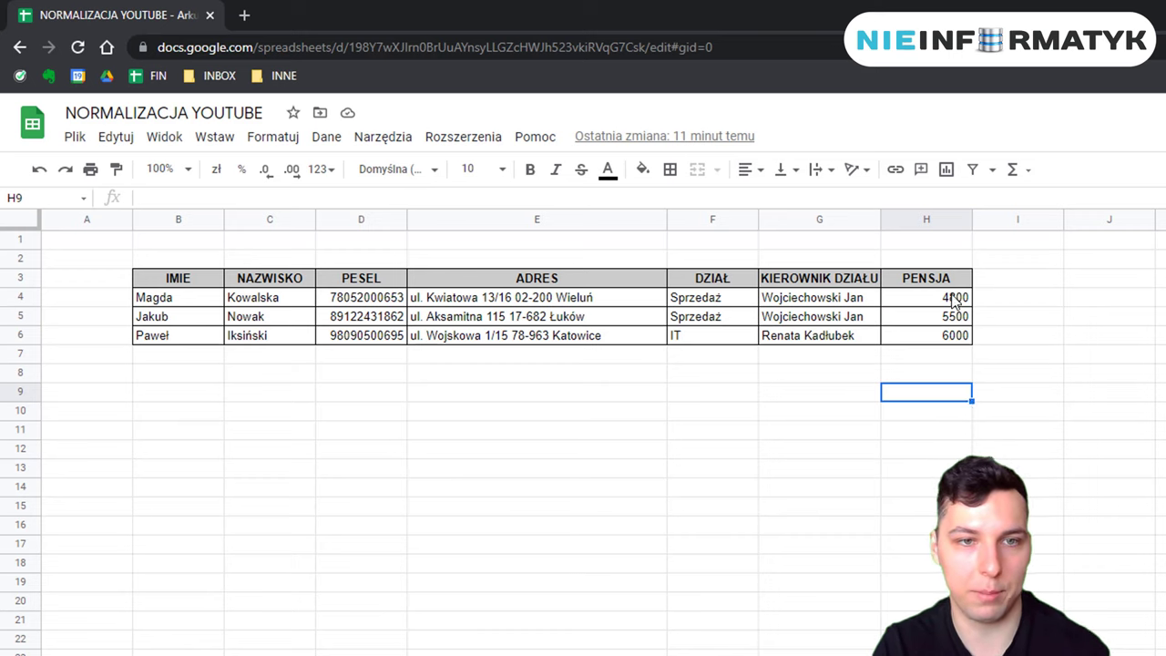
Step: Compare the salary values in the PENSJA column with the PESEL column of the employee table
left_click_drag(953, 303, 949, 320)
left_click_drag(344, 279, 346, 325)
left_click(492, 411)
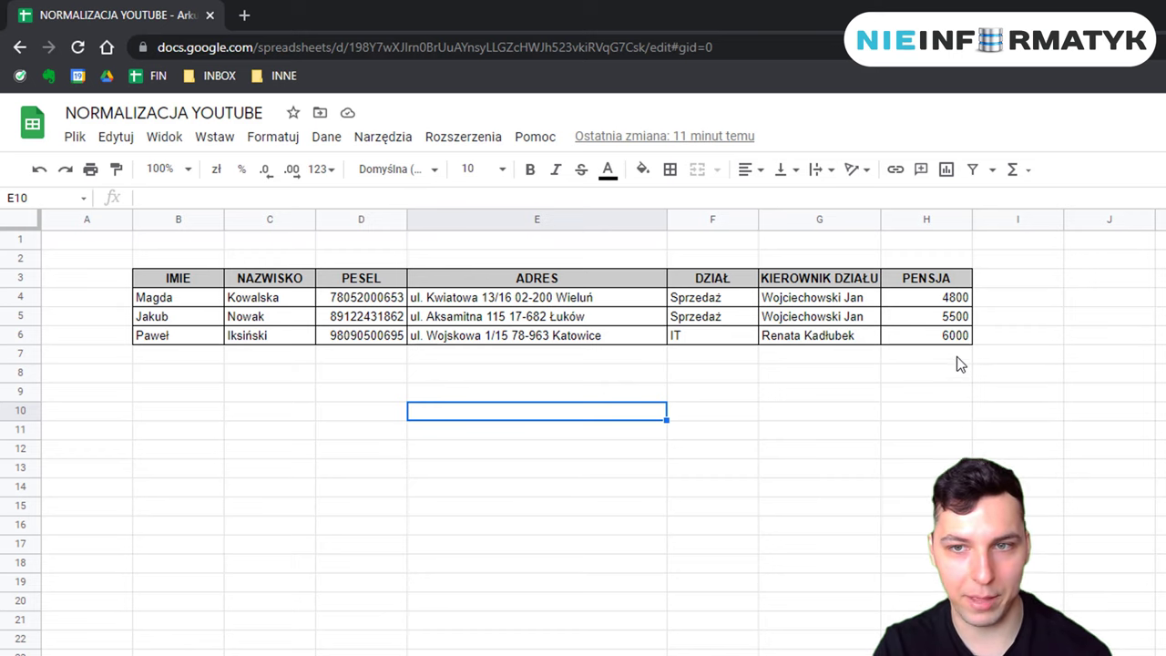
left_click_drag(956, 297, 958, 337)
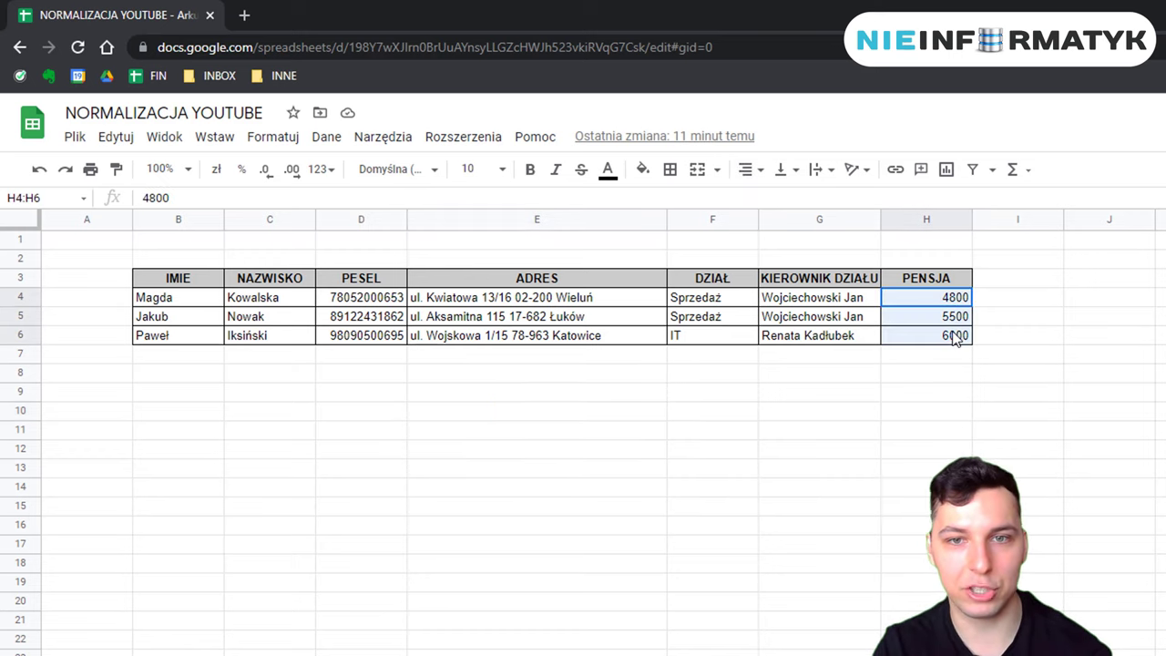
Step: Compare the first employee's department in F4 with the salary in H4
left_click(738, 296)
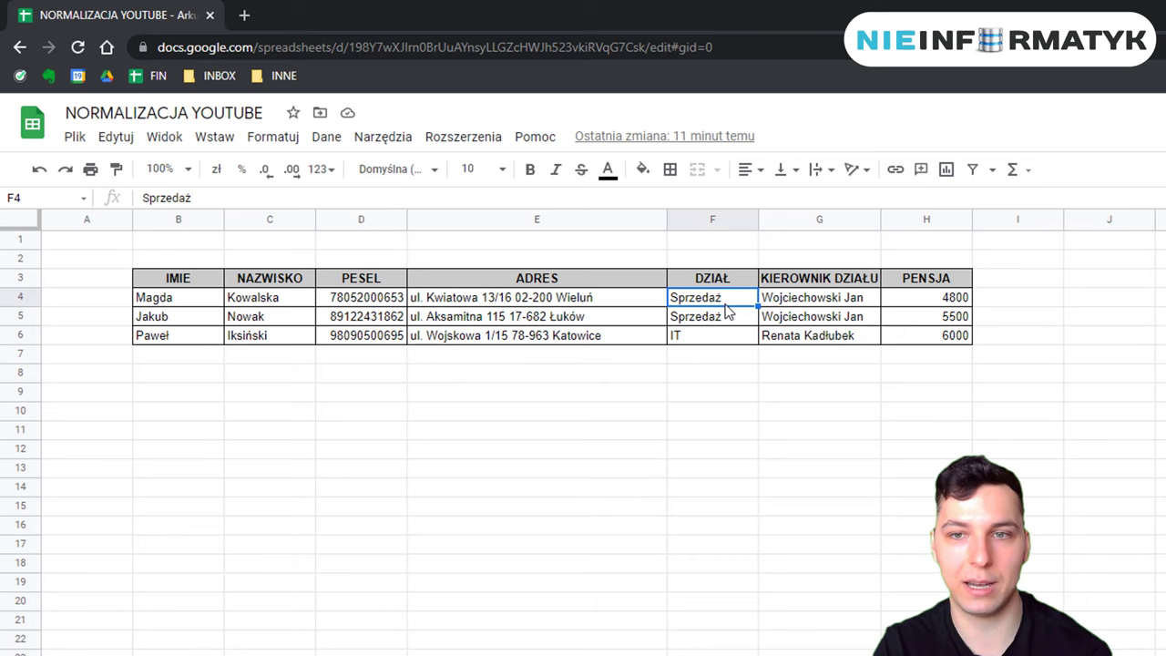
left_click(951, 299)
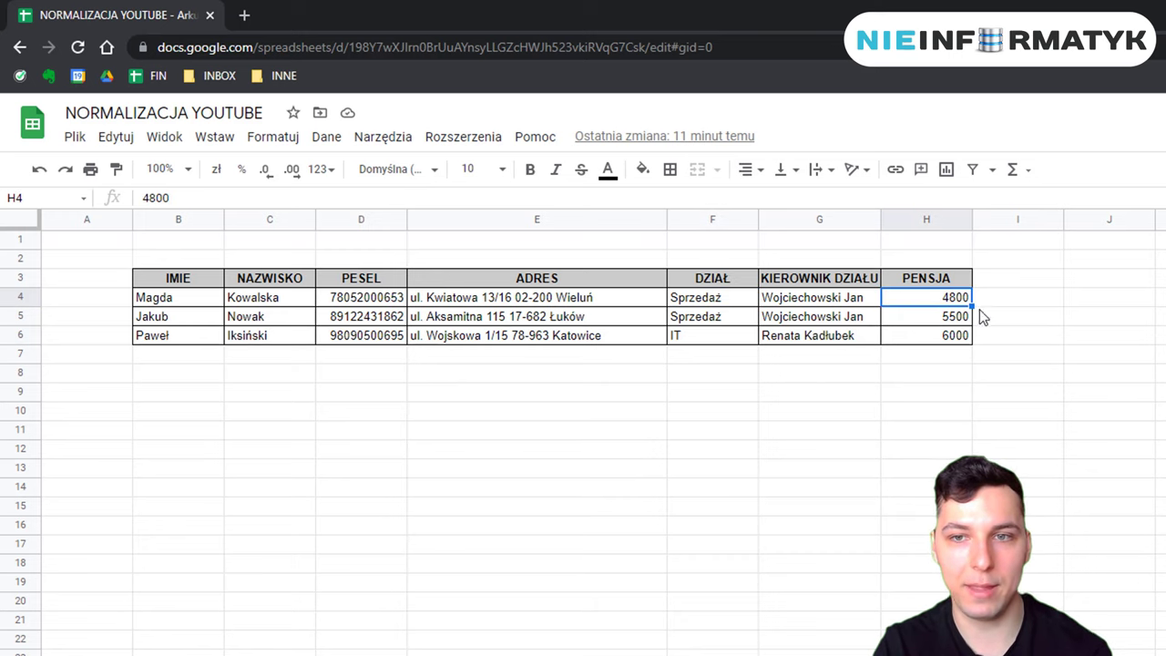
left_click(974, 313)
left_click(958, 304)
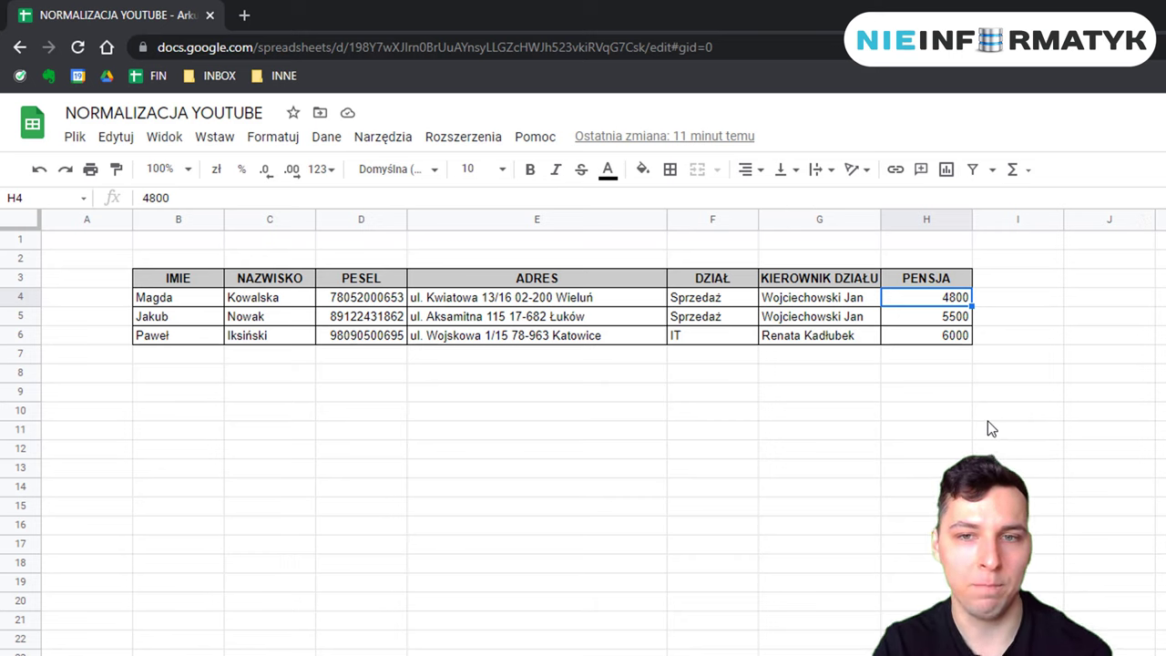
left_click(886, 415)
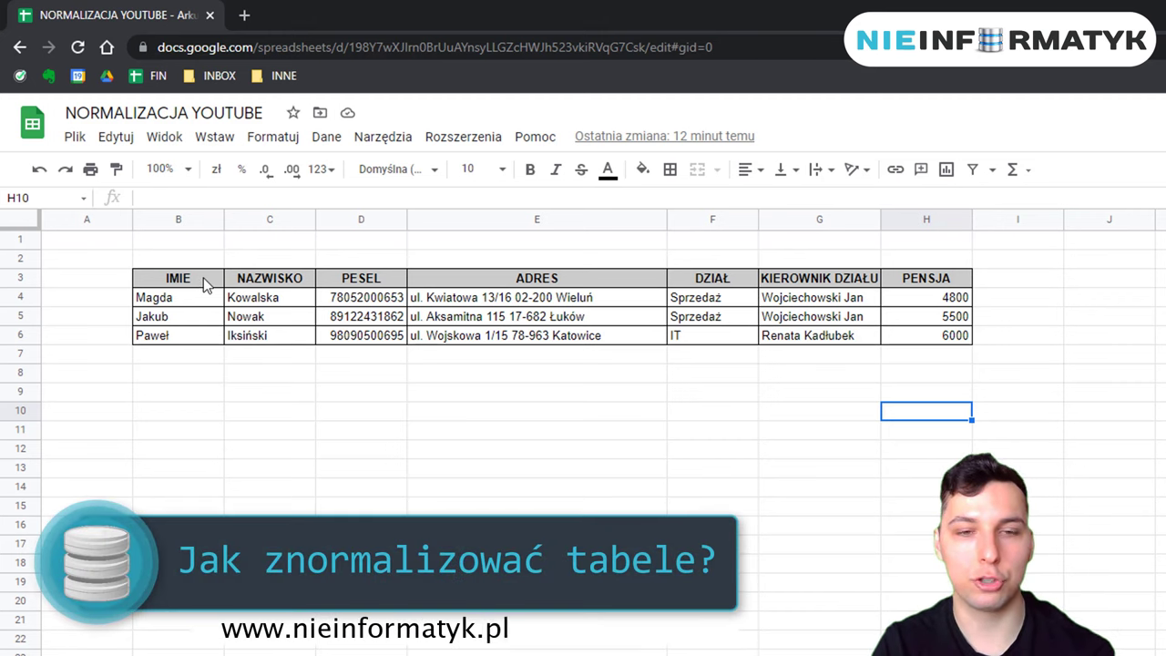
Step: Open the "I postać" sheet and examine the original employee table B3:H6 and the normal form definitions below it
left_click(449, 477)
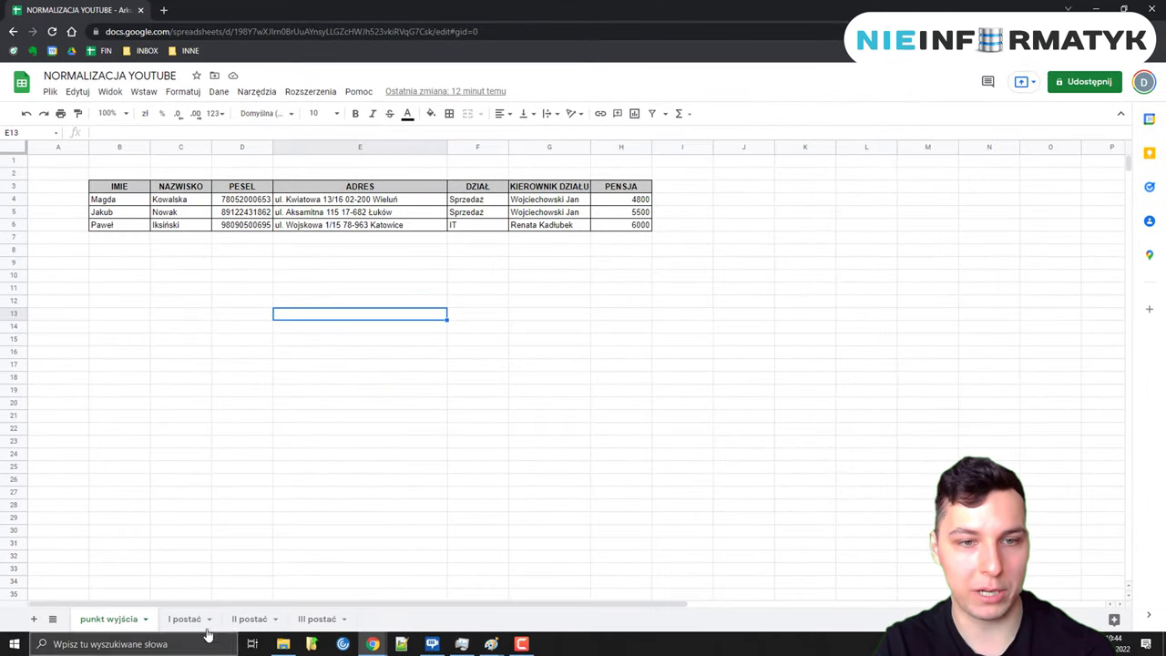
left_click(187, 622)
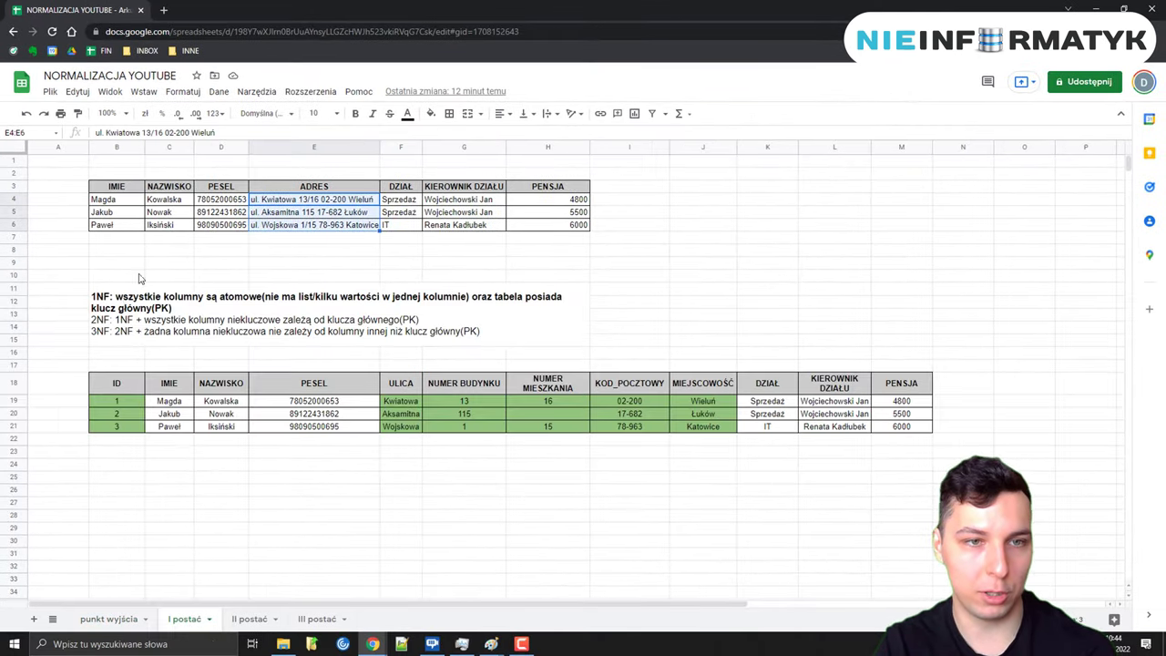
left_click_drag(121, 190, 564, 231)
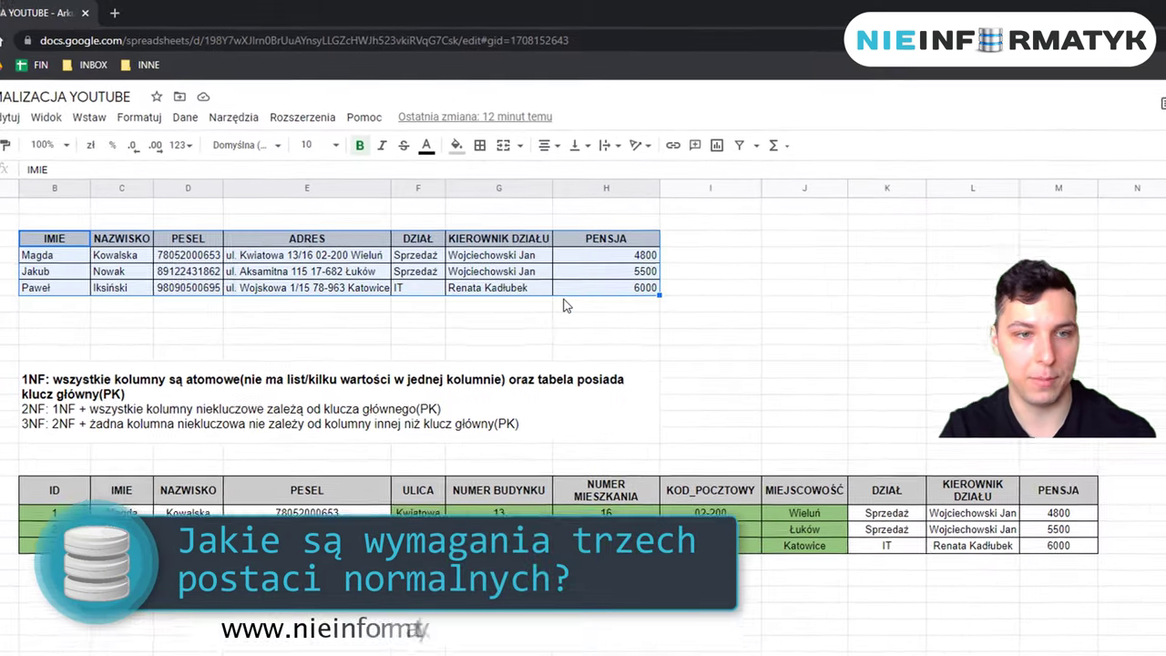
left_click(64, 377)
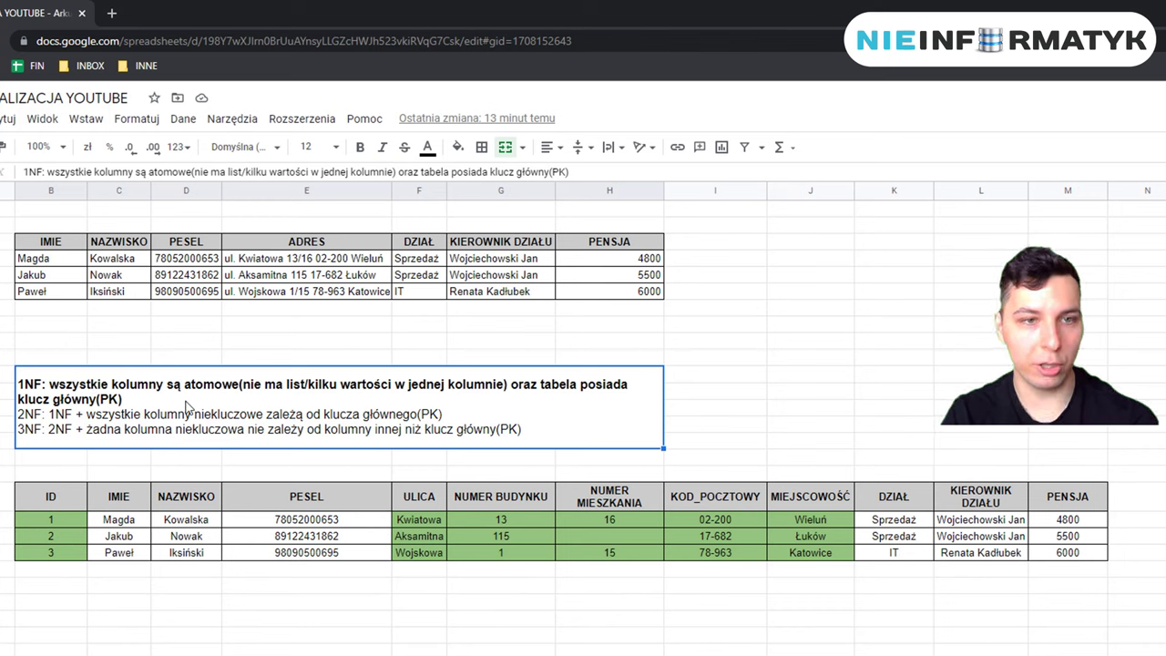
left_click_drag(52, 251, 656, 292)
Step: Examine the ID column, header and values B18:B21, in the first normal form table
left_click_drag(73, 496, 64, 556)
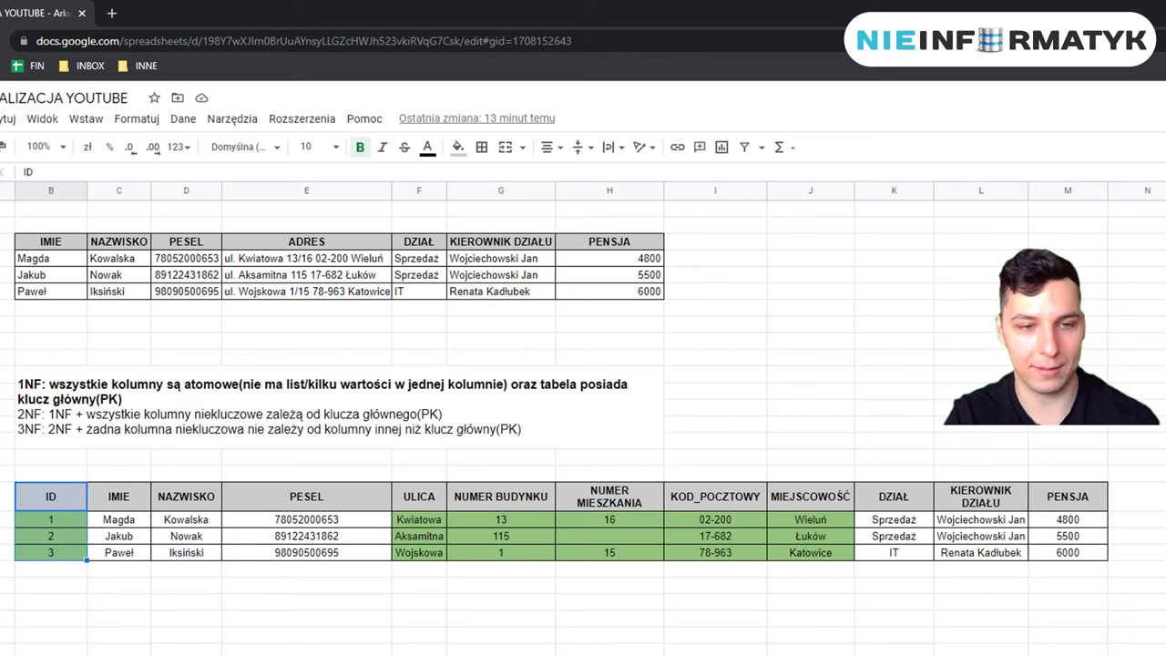
left_click(93, 539)
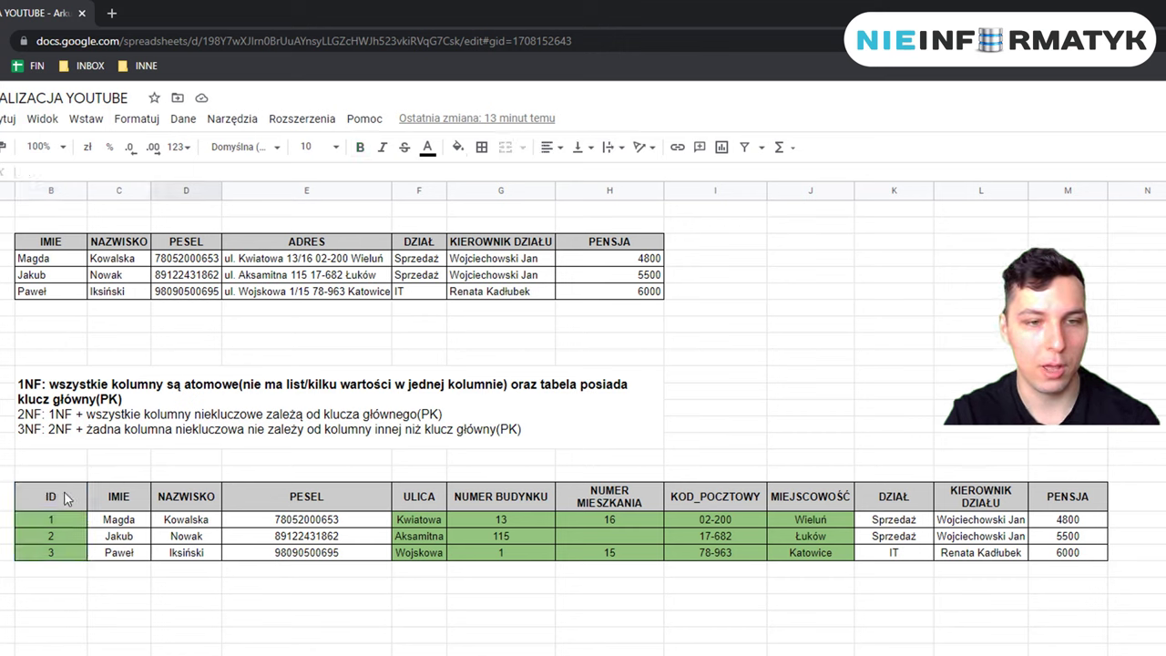
left_click_drag(66, 498, 62, 553)
left_click(56, 585)
left_click(70, 502)
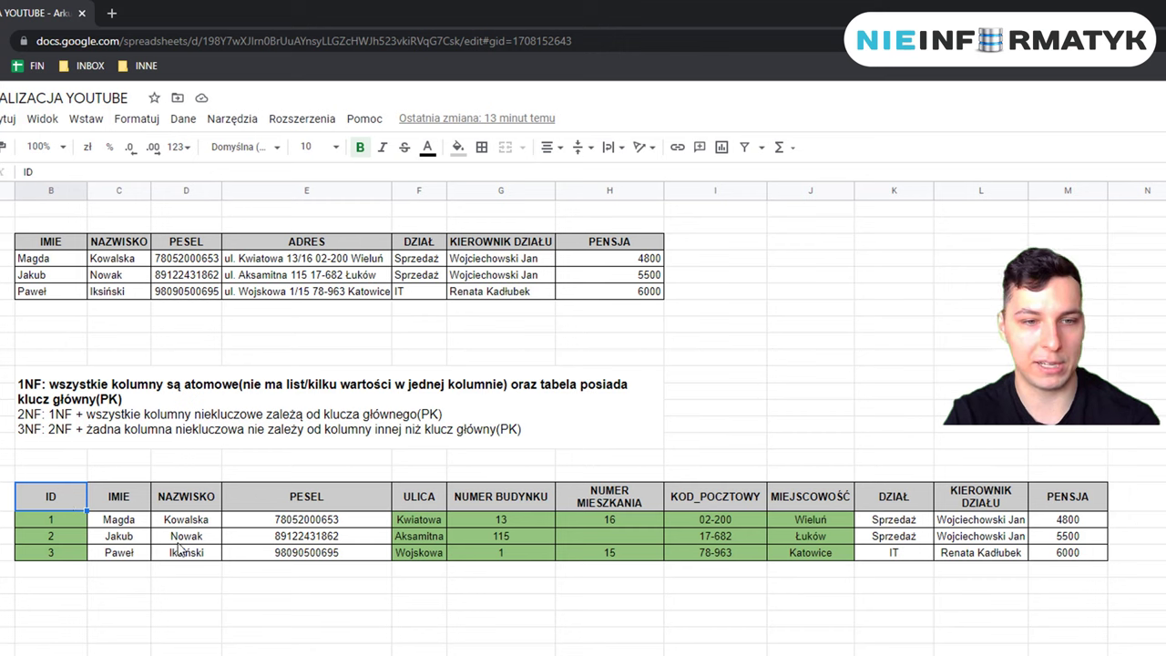
Step: Examine the ID values B19:B21 in the first normal form table and the ADRES values E4:E6 in the original table
left_click(67, 525)
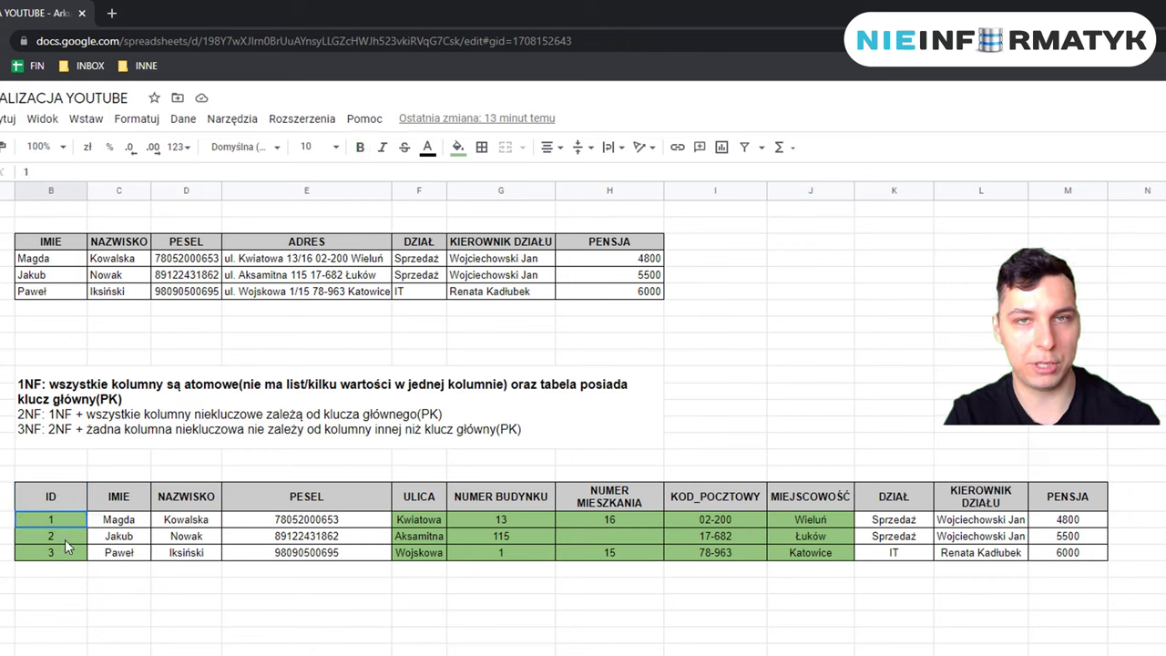
left_click(70, 553, "shift")
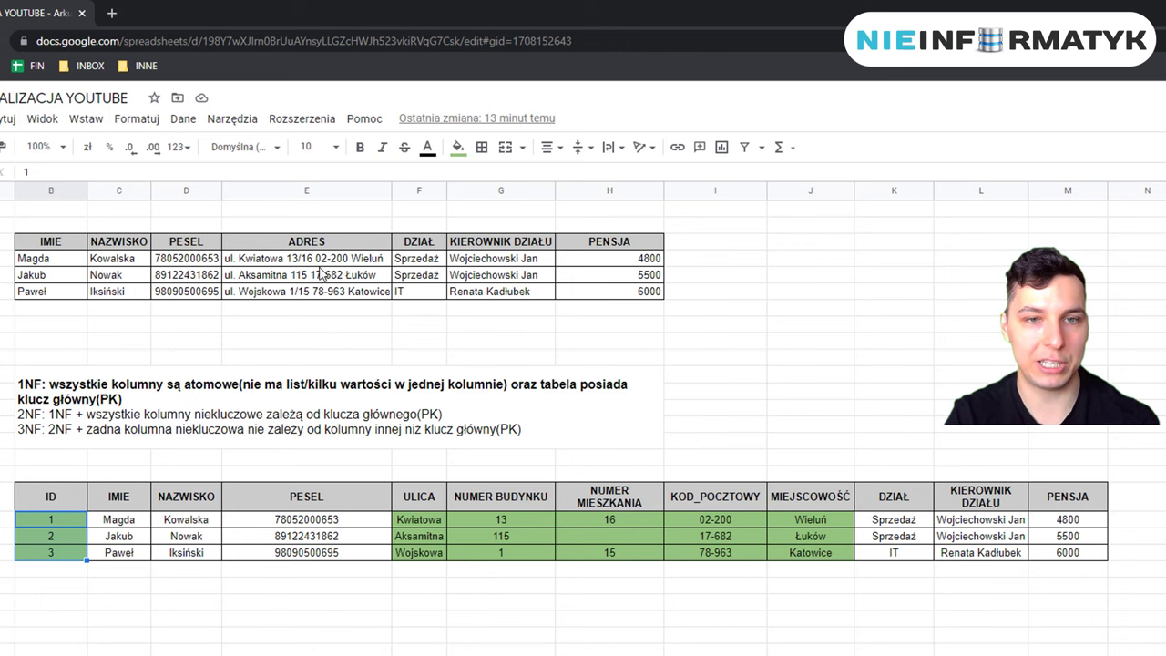
left_click_drag(320, 265, 333, 297)
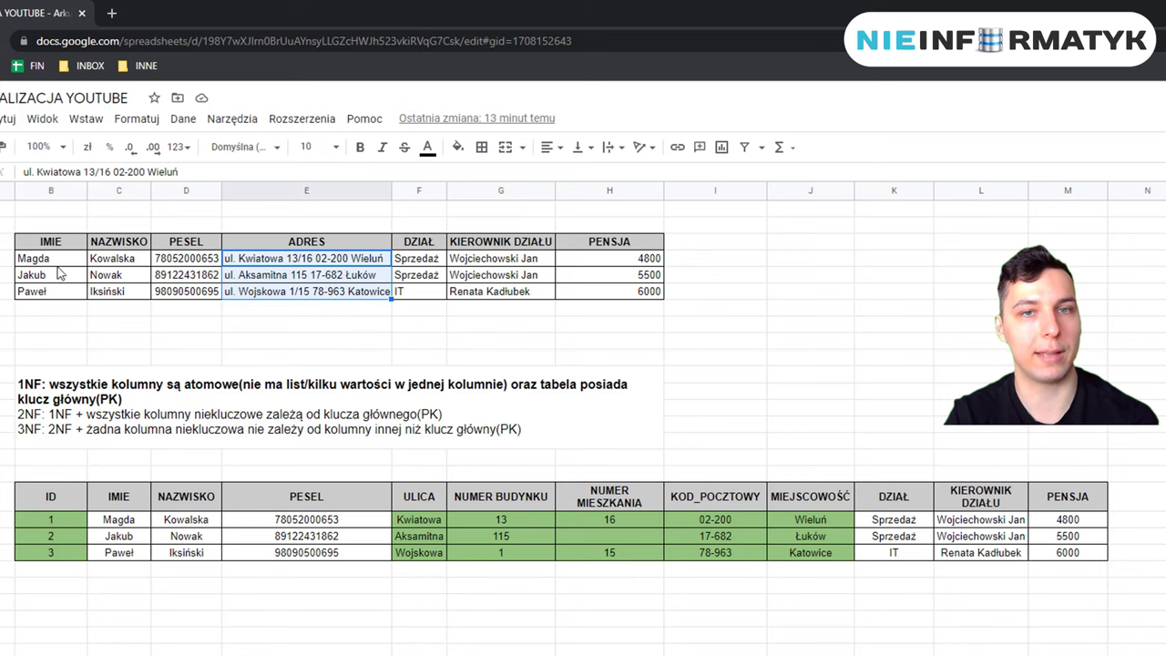
left_click(297, 324)
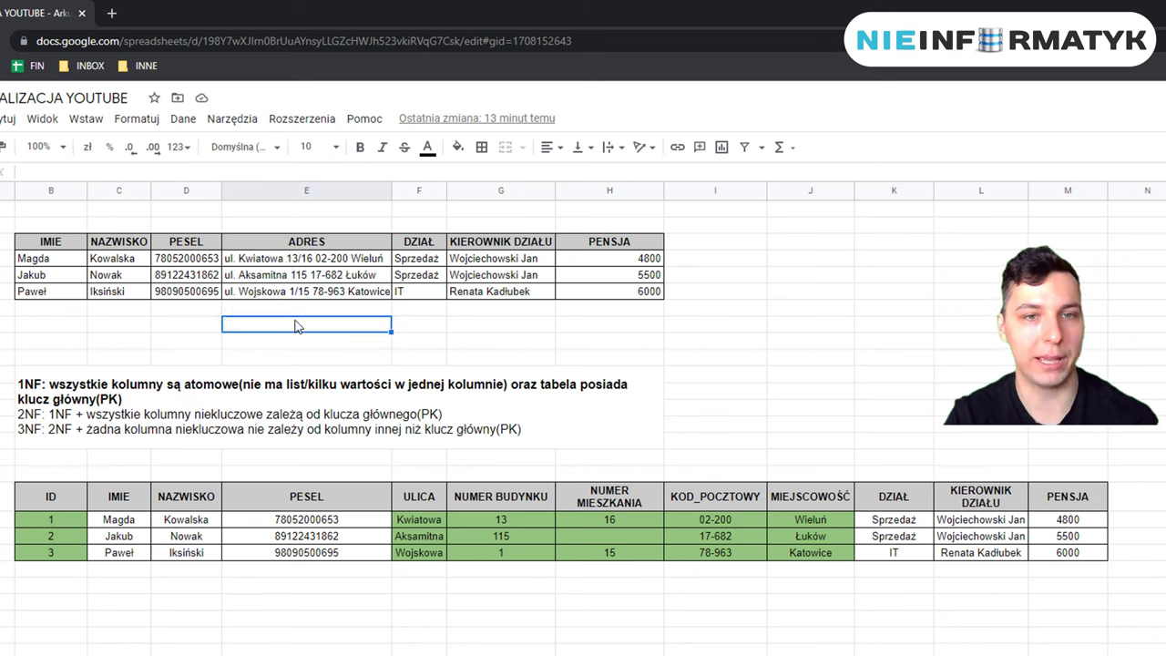
Step: Examine the separate parts of the first employee's address inside cell E4: street, building and flat number, postcode and town
left_click(288, 263)
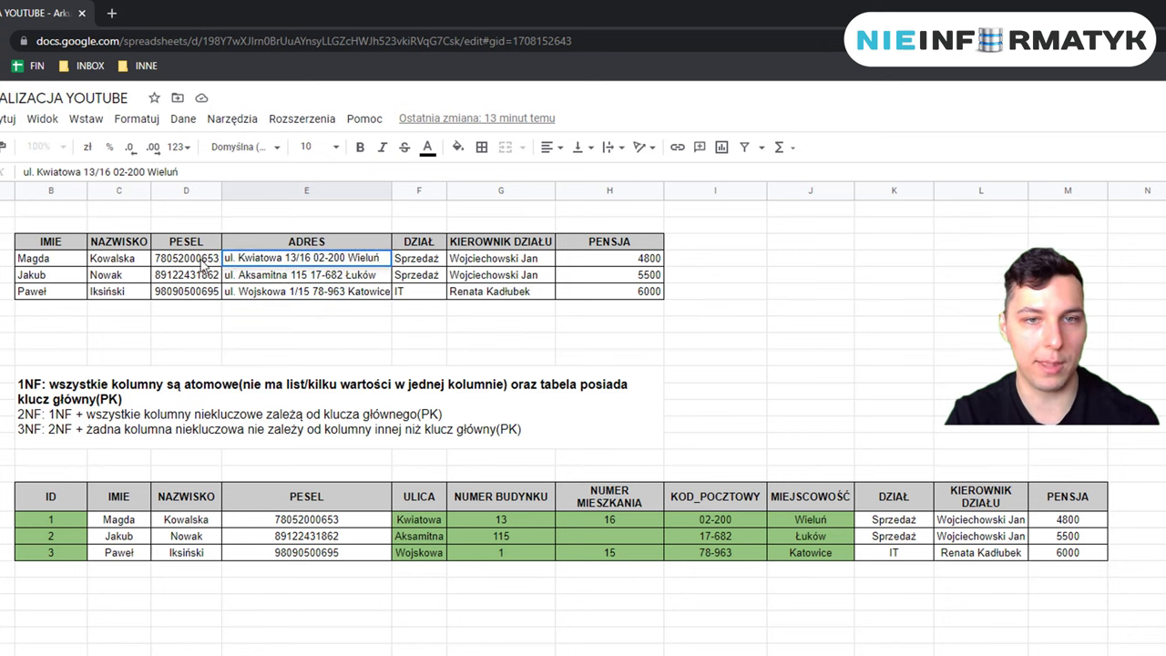
double_click(279, 259)
left_click_drag(283, 258, 325, 260)
left_click(365, 259)
left_click(316, 347)
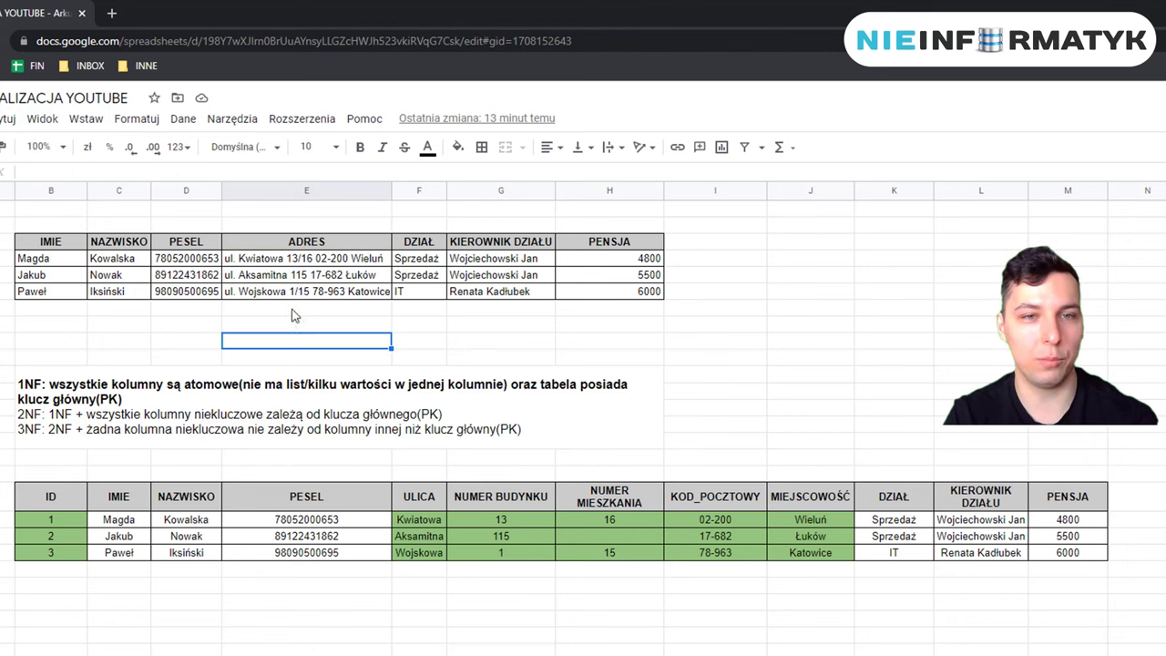
double_click(238, 264)
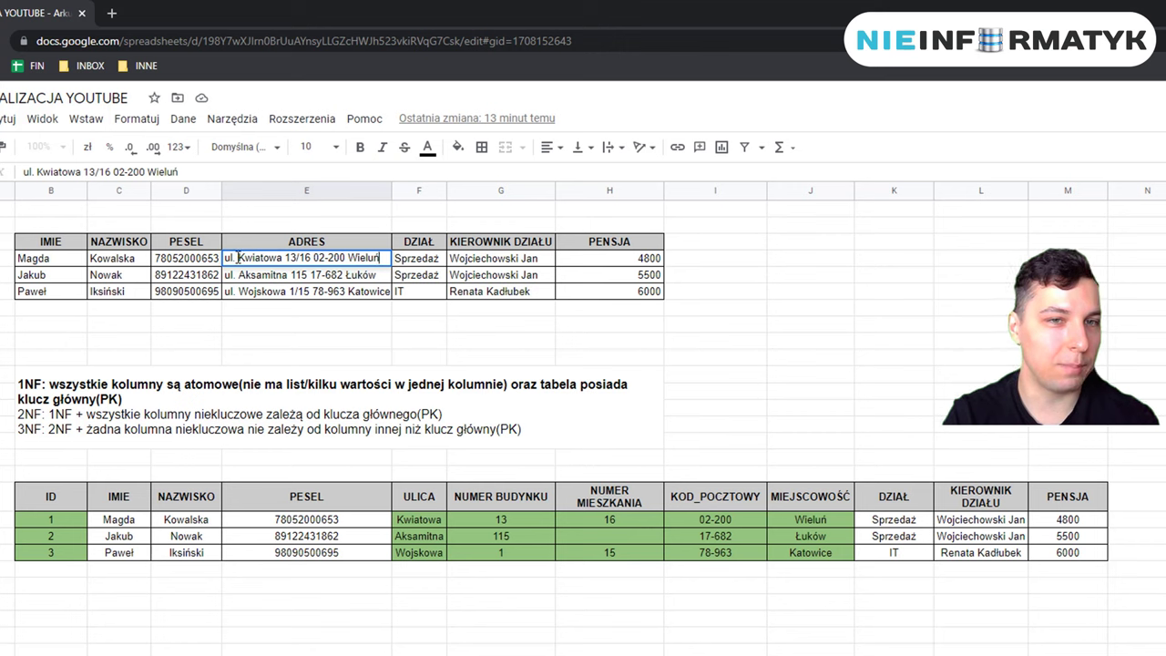
left_click(238, 258)
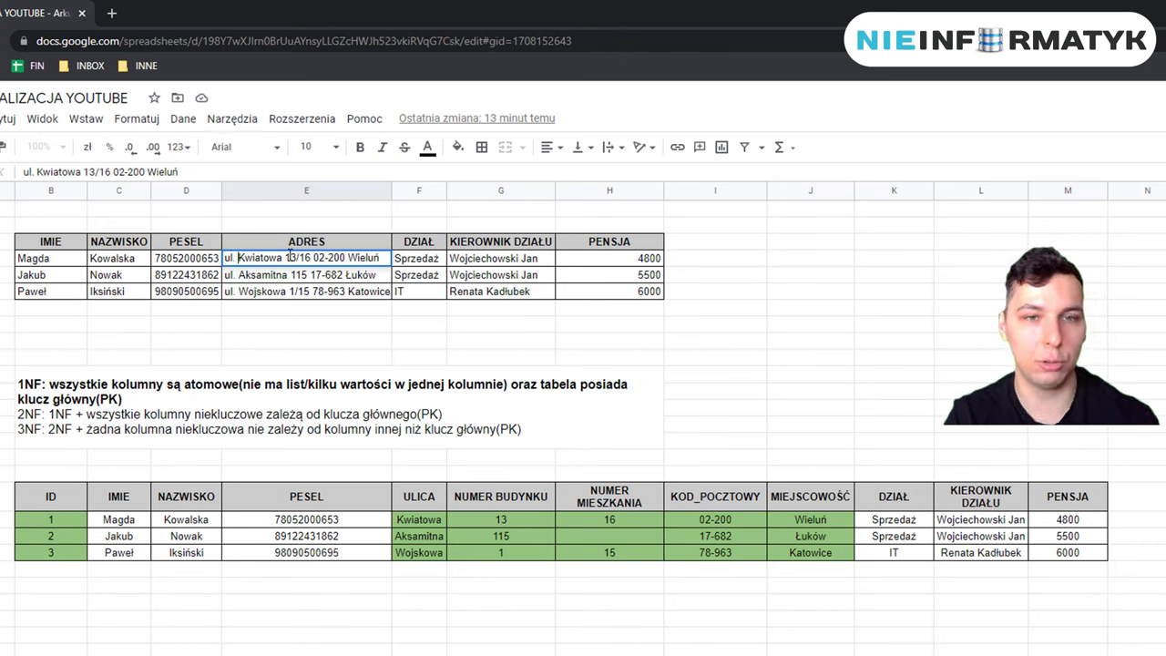
Step: Try removing the space after "ul." from the second employee's address in E5, and undo the edit
double_click(240, 275)
key("BackSpace")
left_click(296, 343)
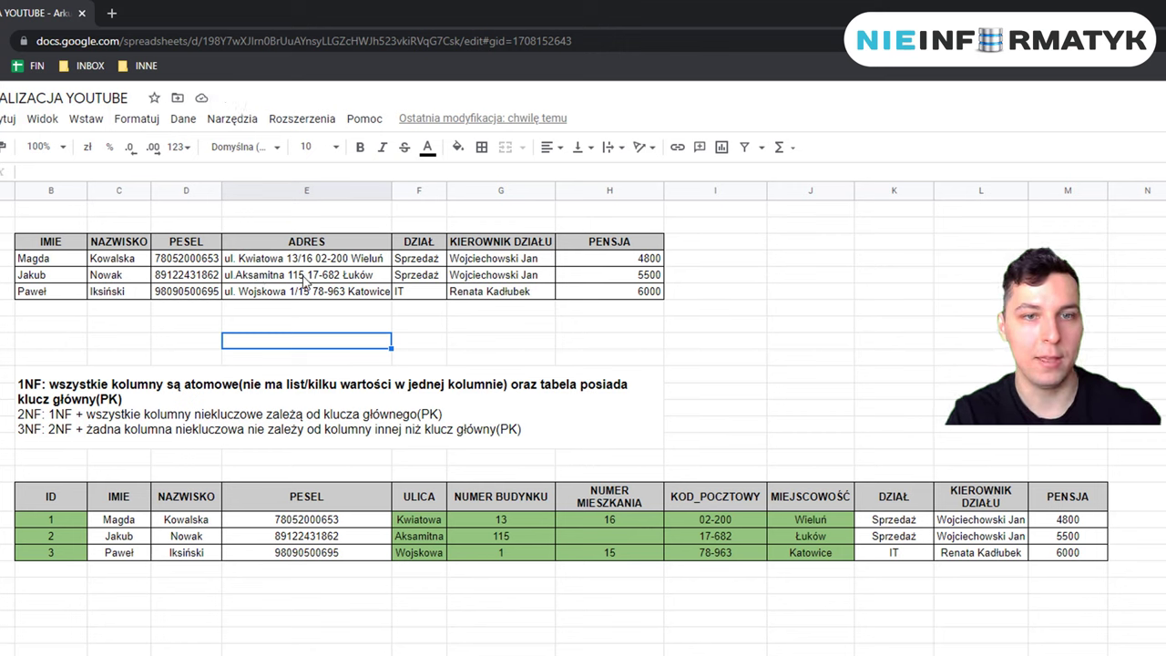
key("ctrl+z")
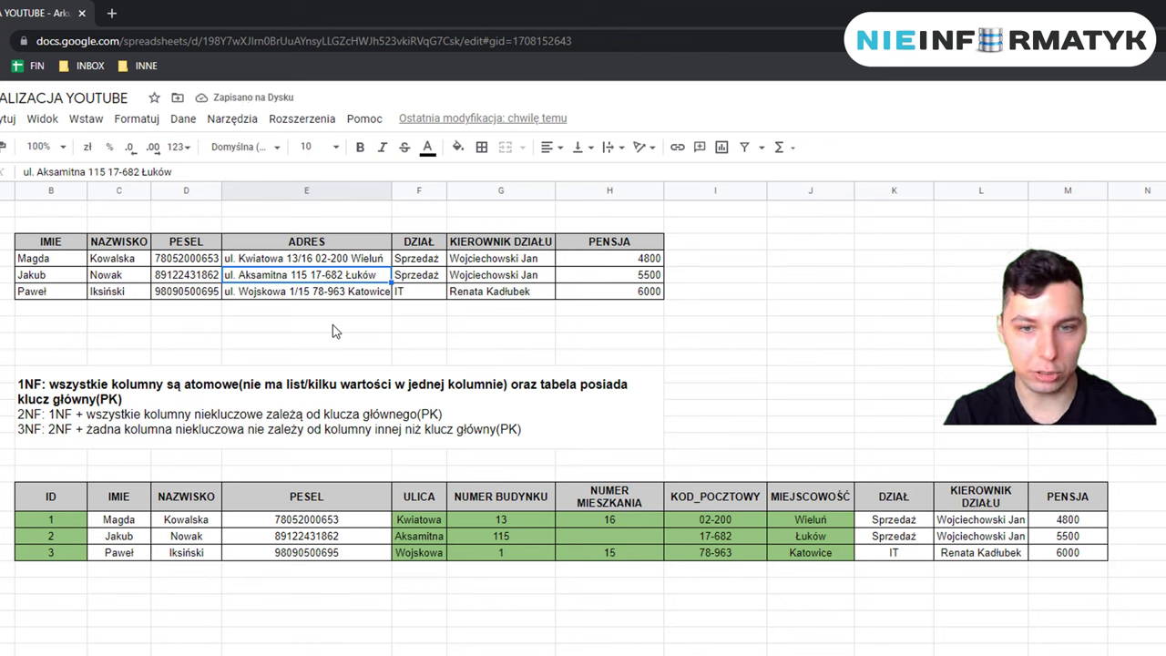
Step: Compare the ADRES header in E3 with the split address columns ULICA to MIEJSCOWOŚĆ in the first normal form table
left_click(330, 244)
left_click_drag(429, 498, 789, 589)
left_click(715, 618)
Step: Go through the first employee's separated address values in F19:J19, from ULICA to MIEJSCOWOŚĆ
left_click(433, 521)
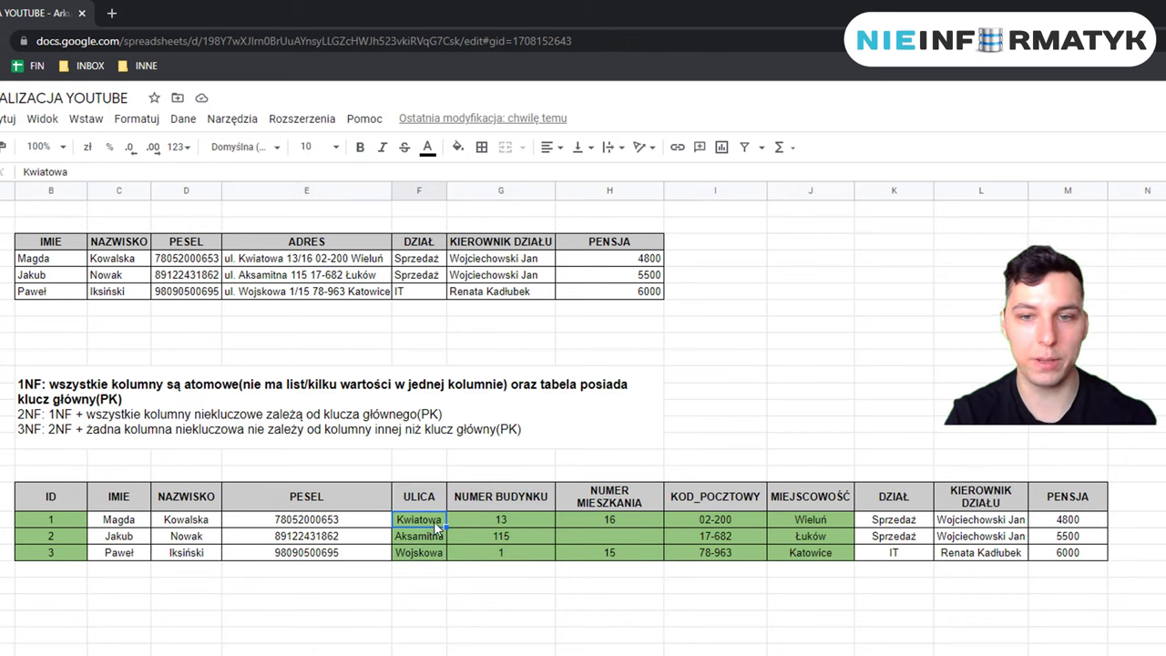
left_click(526, 524)
left_click(650, 527)
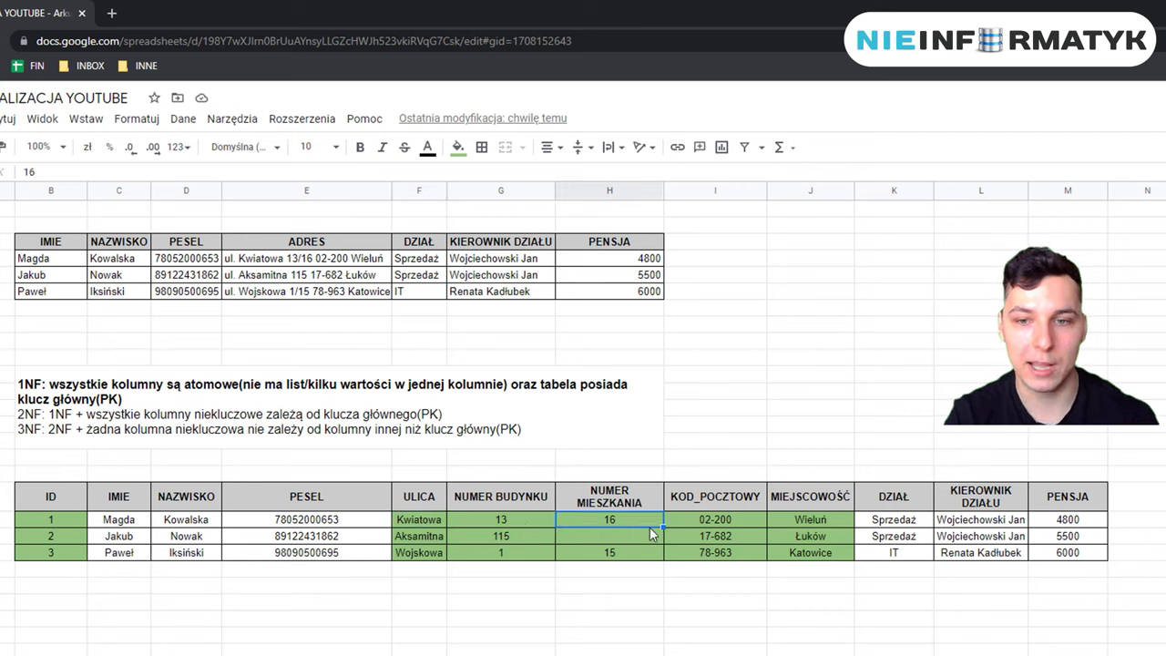
left_click(744, 523)
left_click(798, 519)
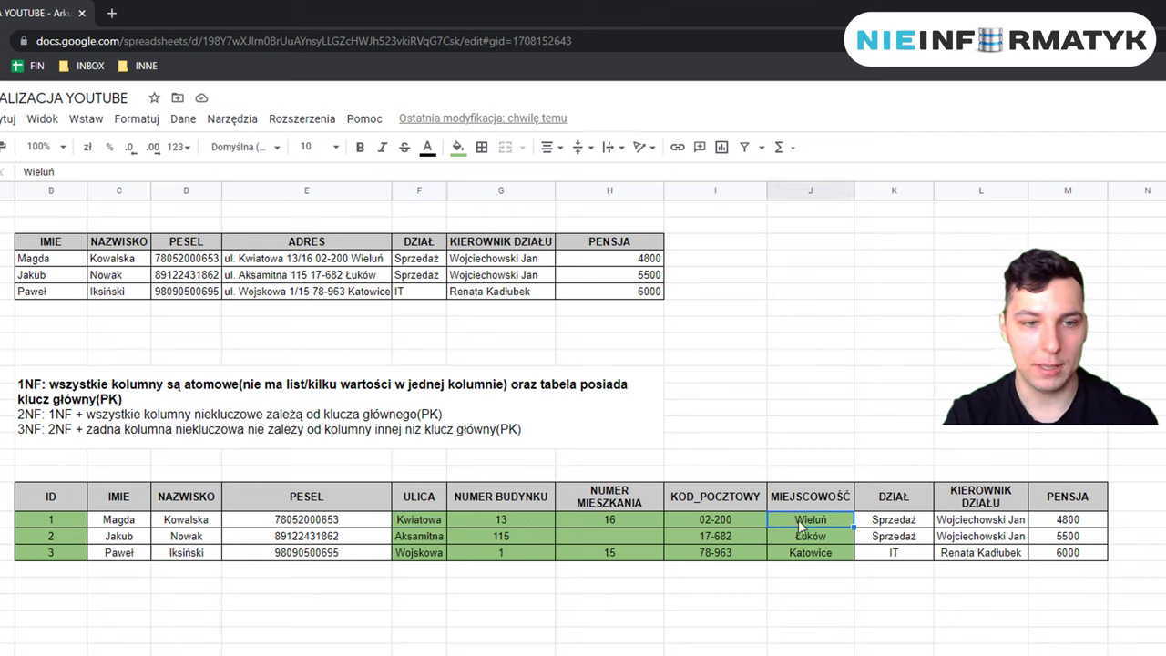
Step: Review the whole first normal form table starting at B18 against the 1NF definition above it
left_click_drag(72, 497, 1113, 563)
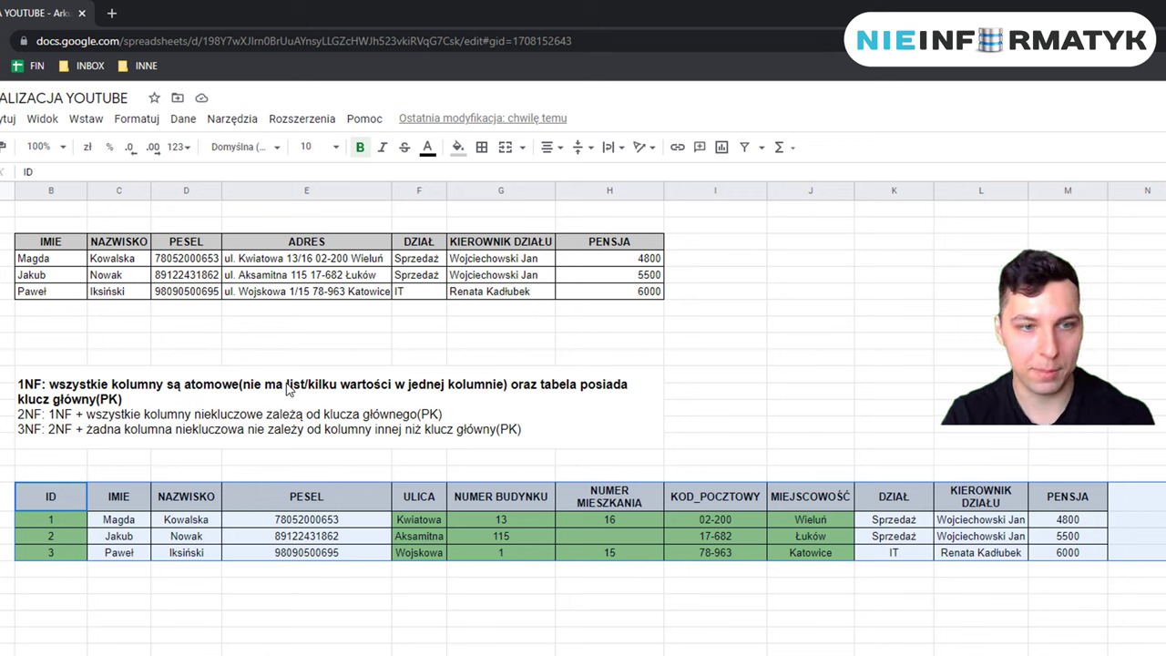
left_click(41, 387)
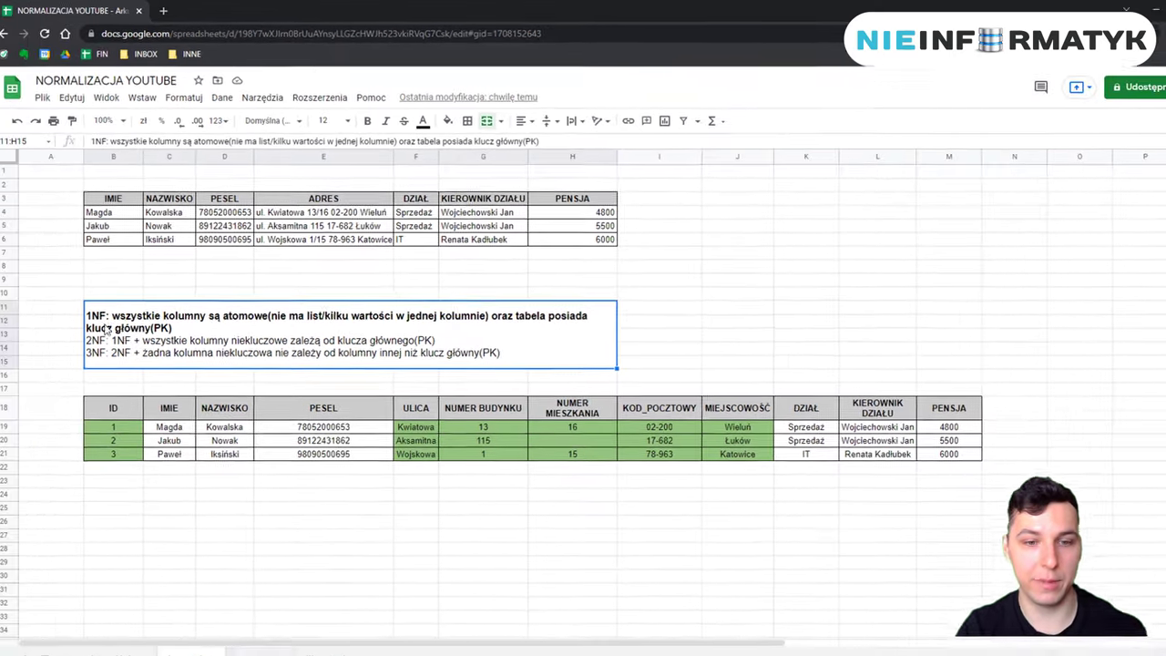
Step: Open the second normal form sheet and examine its upper employee table, from ID to PENSJA
left_click(258, 641)
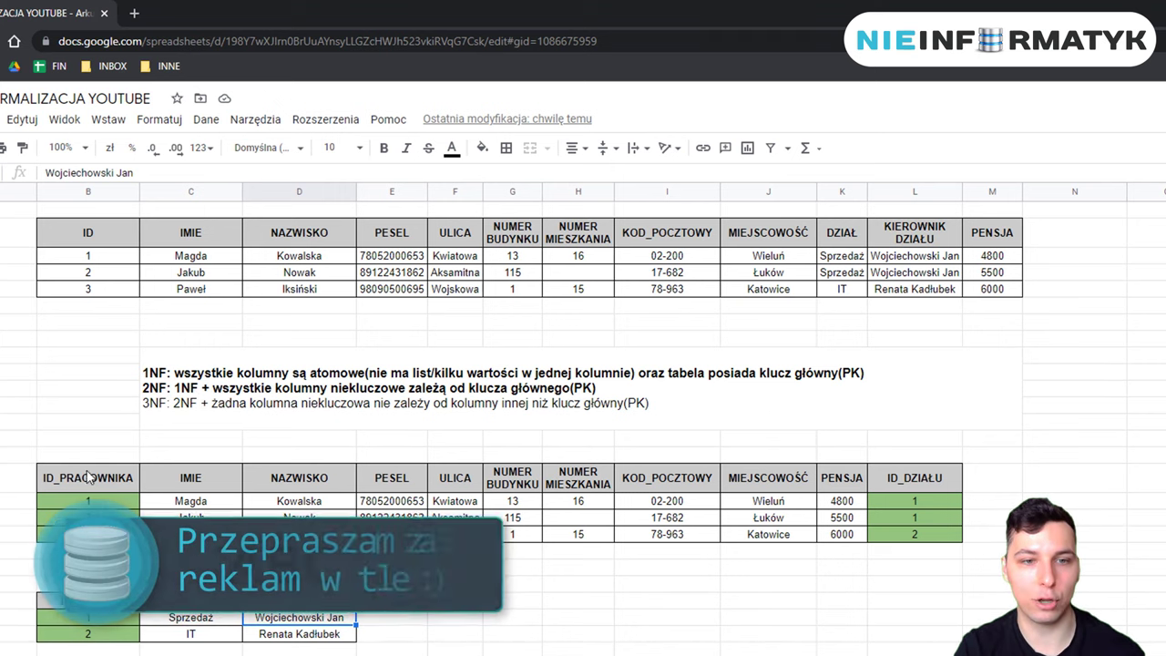
key("ctrl+z")
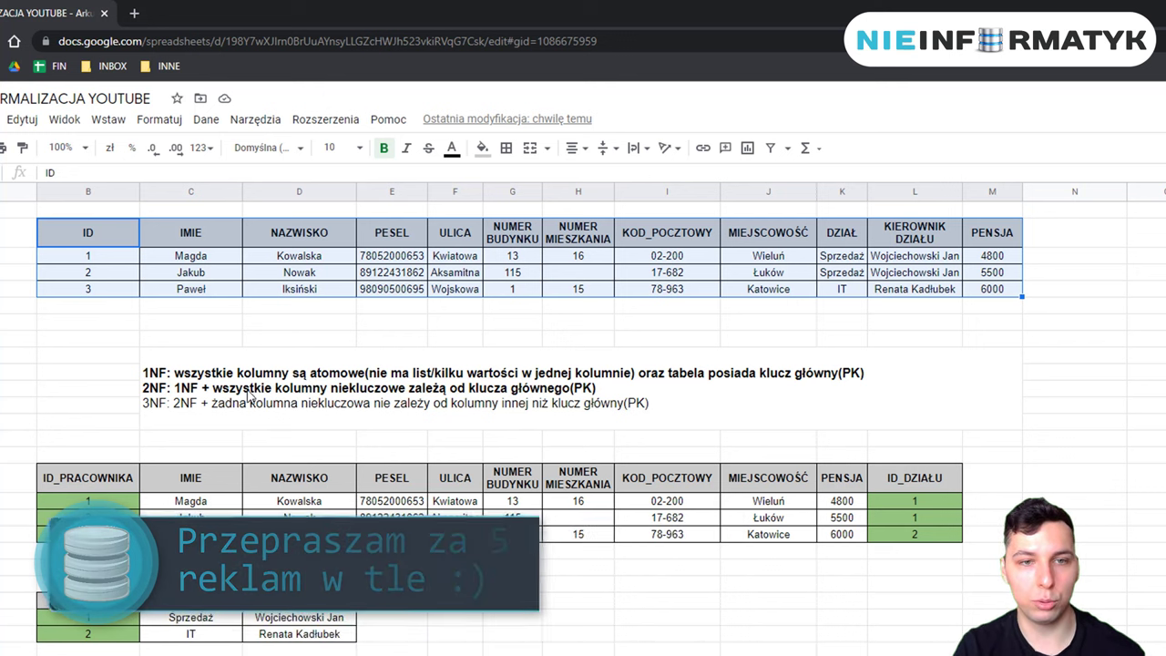
left_click(337, 341)
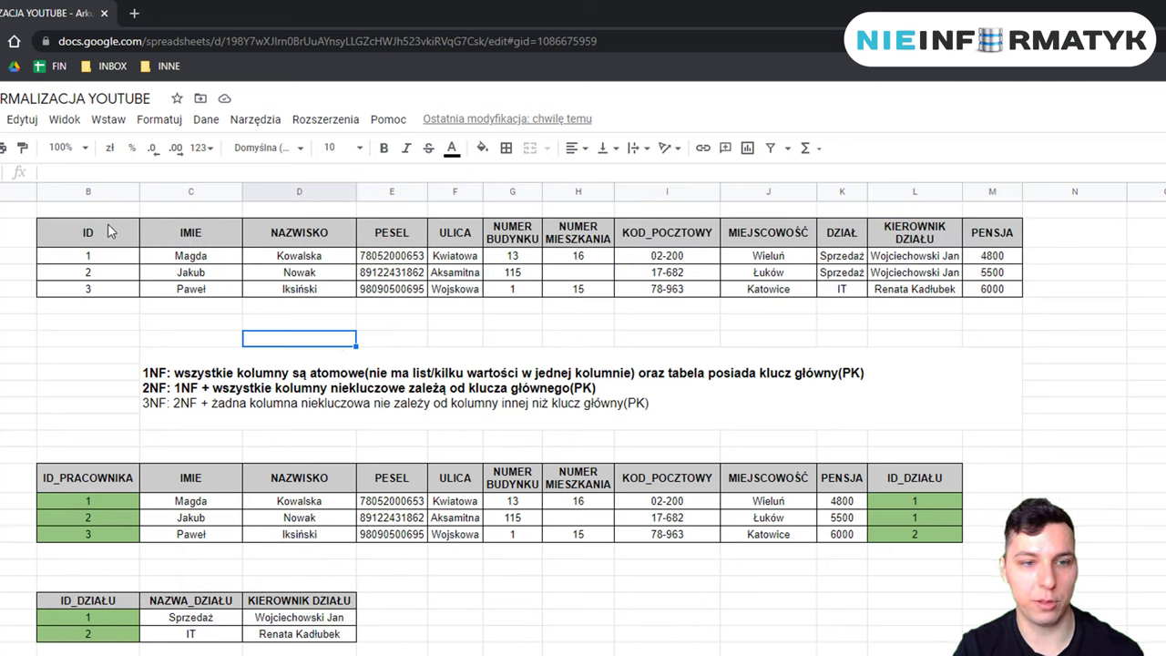
Step: Compare the ID column of the upper table with the non-key columns IMIE to PENSJA, including the salary values
left_click_drag(107, 225, 98, 290)
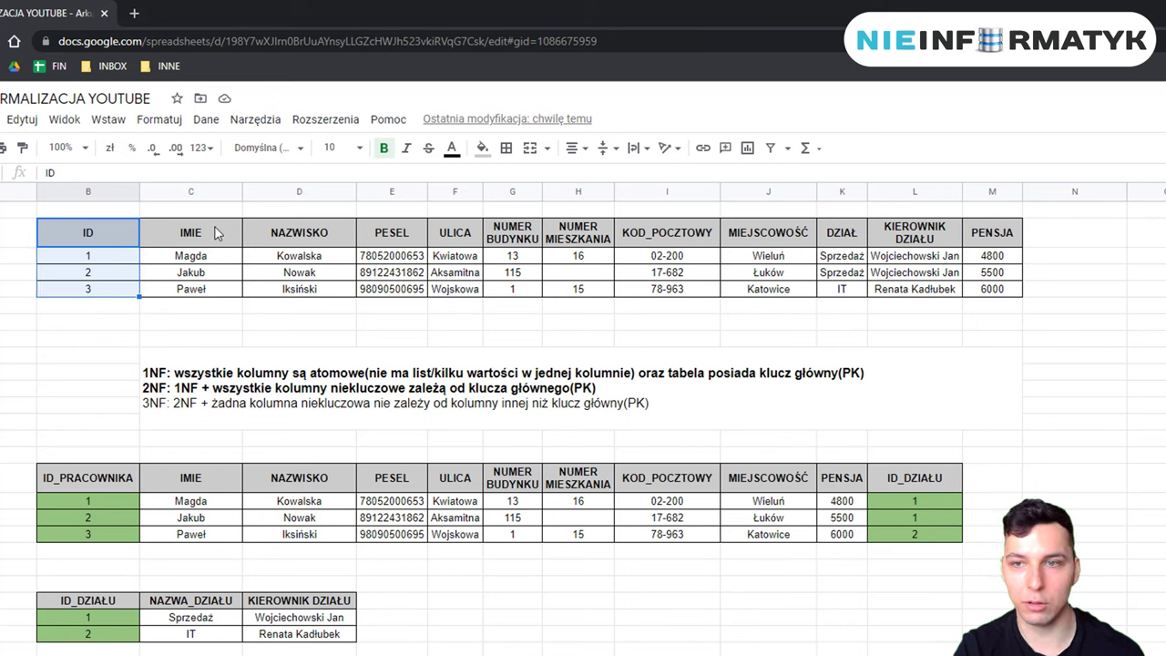
left_click_drag(217, 234, 999, 296)
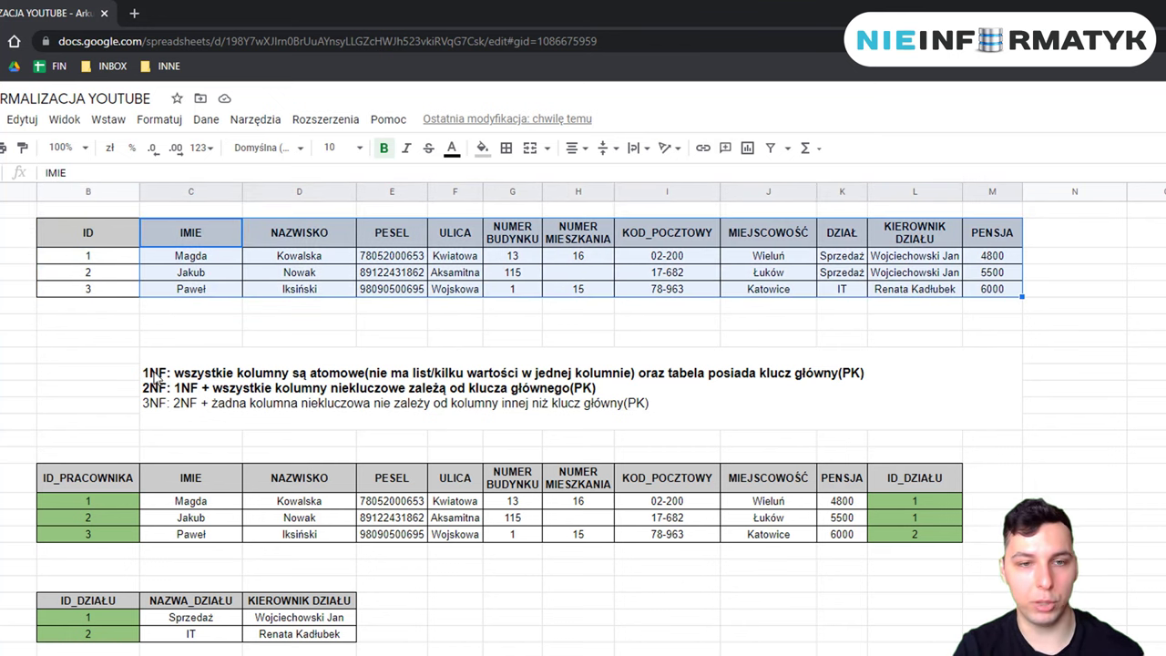
left_click(252, 329)
left_click_drag(218, 233, 1000, 291)
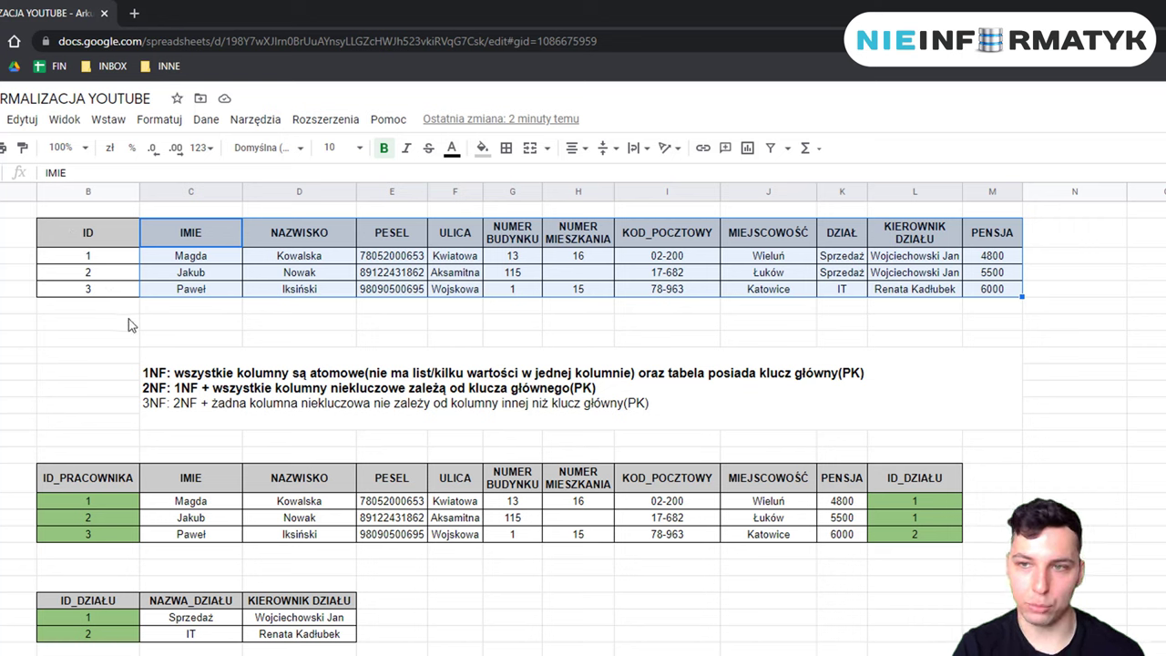
left_click_drag(1009, 258, 1014, 302)
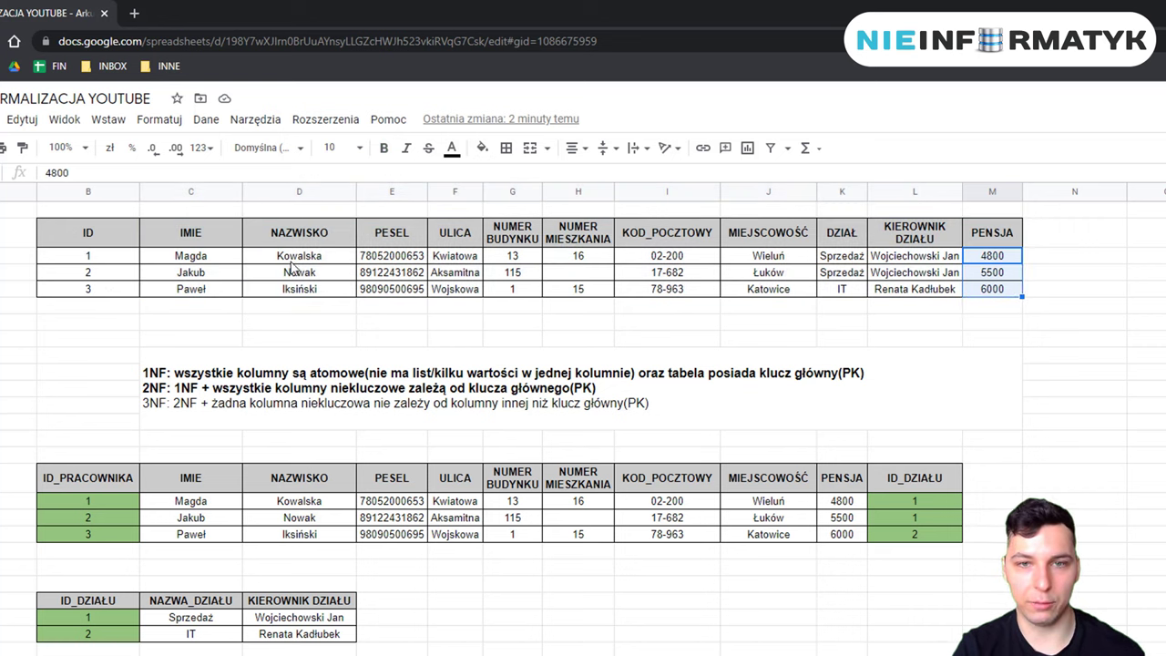
left_click(443, 313)
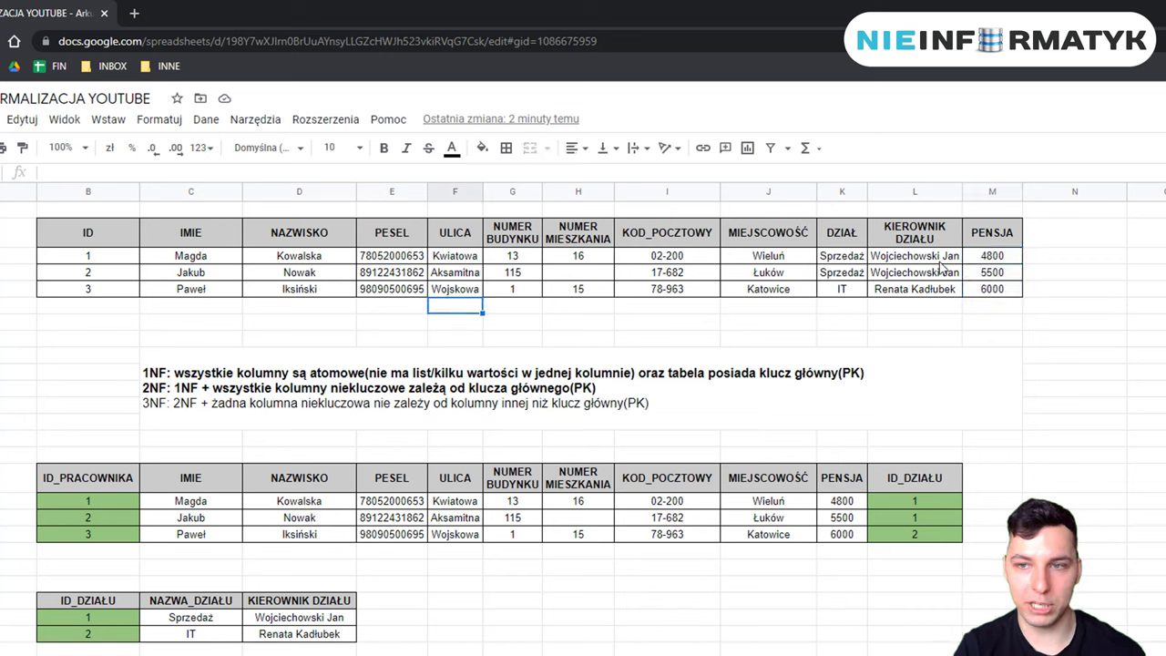
Step: Compare the KIEROWNIK DZIAŁU values with the employee ID values in the upper table
left_click_drag(942, 261, 943, 293)
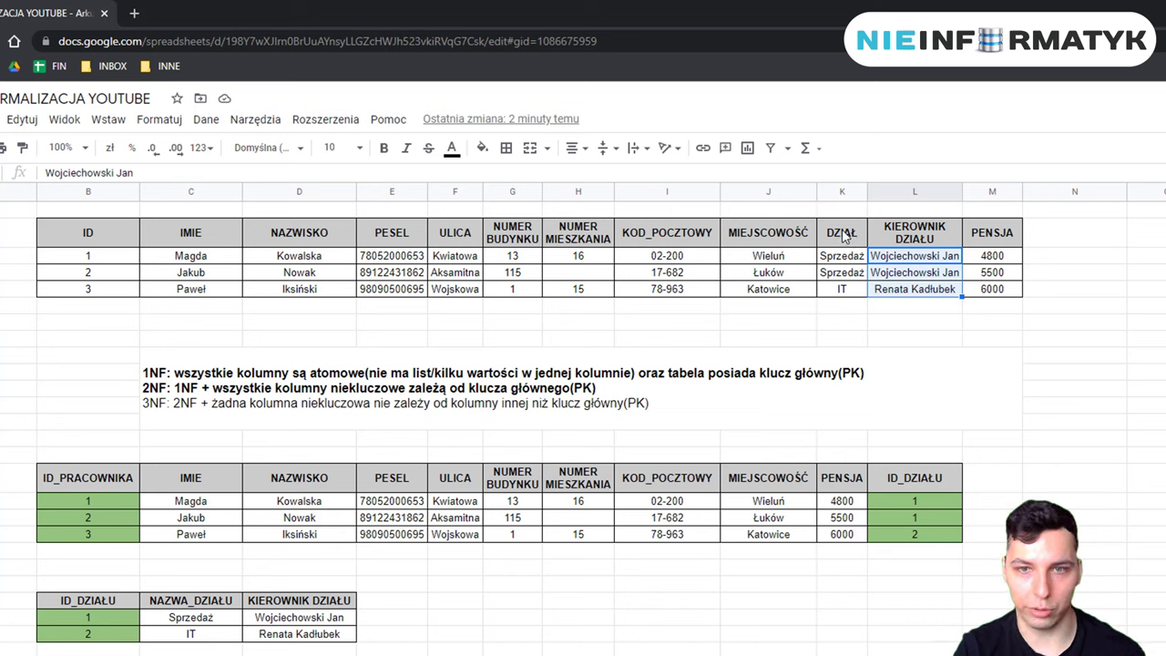
left_click_drag(100, 258, 122, 295)
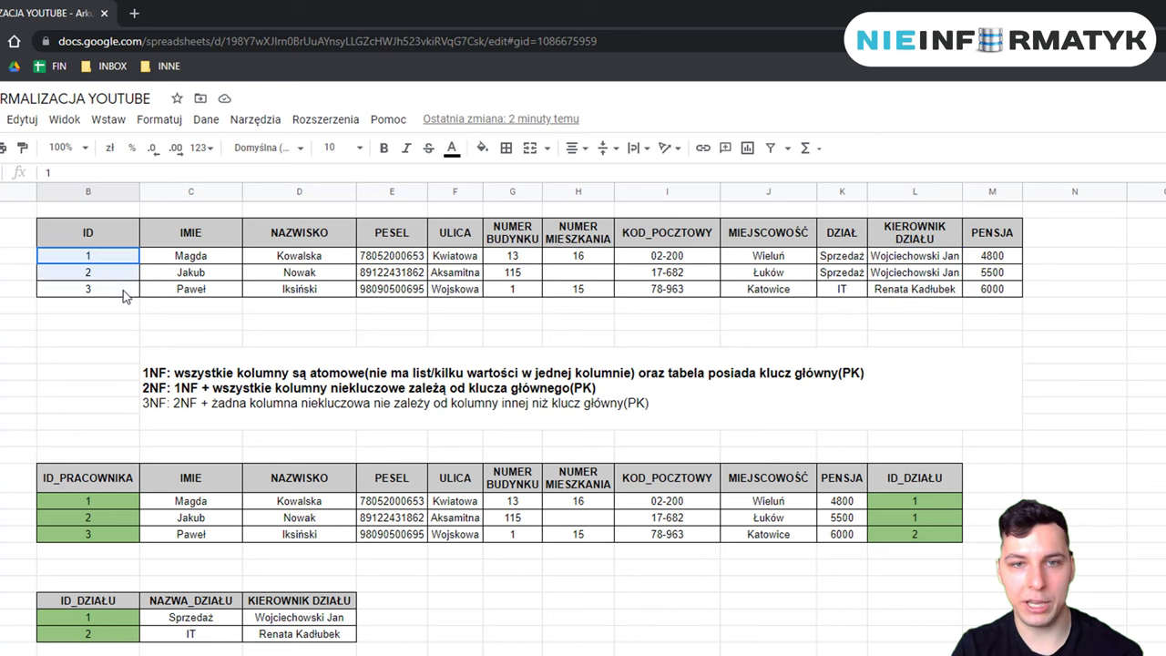
left_click(253, 326)
left_click_drag(96, 257, 303, 302)
left_click_drag(936, 258, 942, 292)
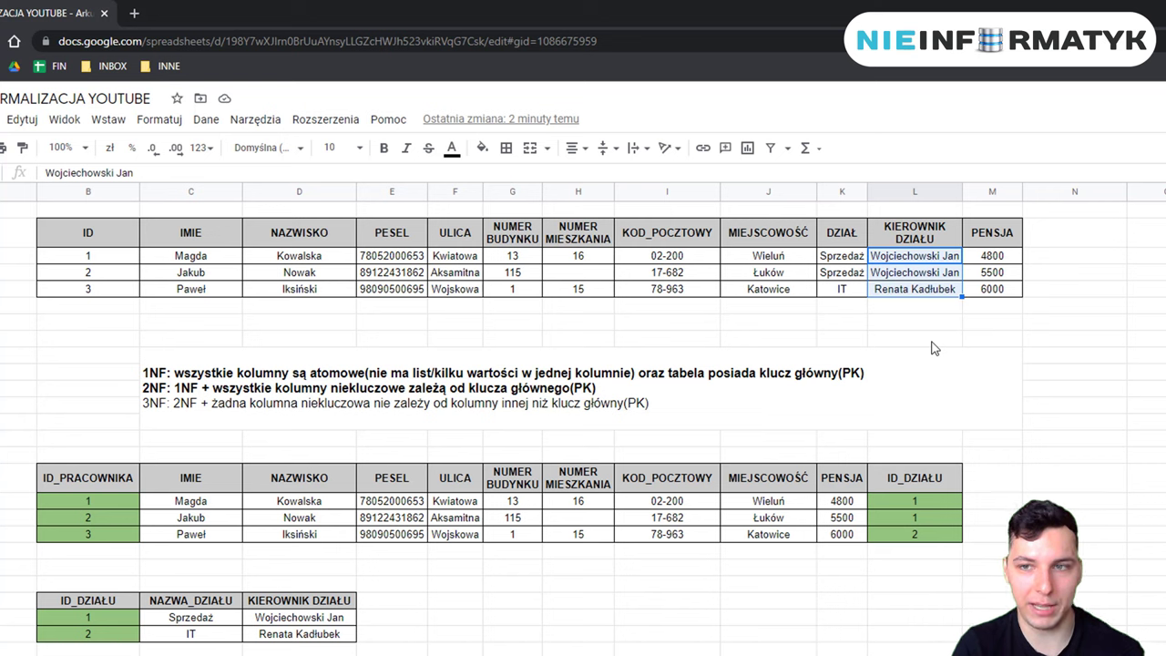
Step: Compare the KIEROWNIK DZIAŁU values with the DZIAŁ values in the upper table, and select the whole column L
left_click(933, 339)
left_click_drag(932, 262, 937, 290)
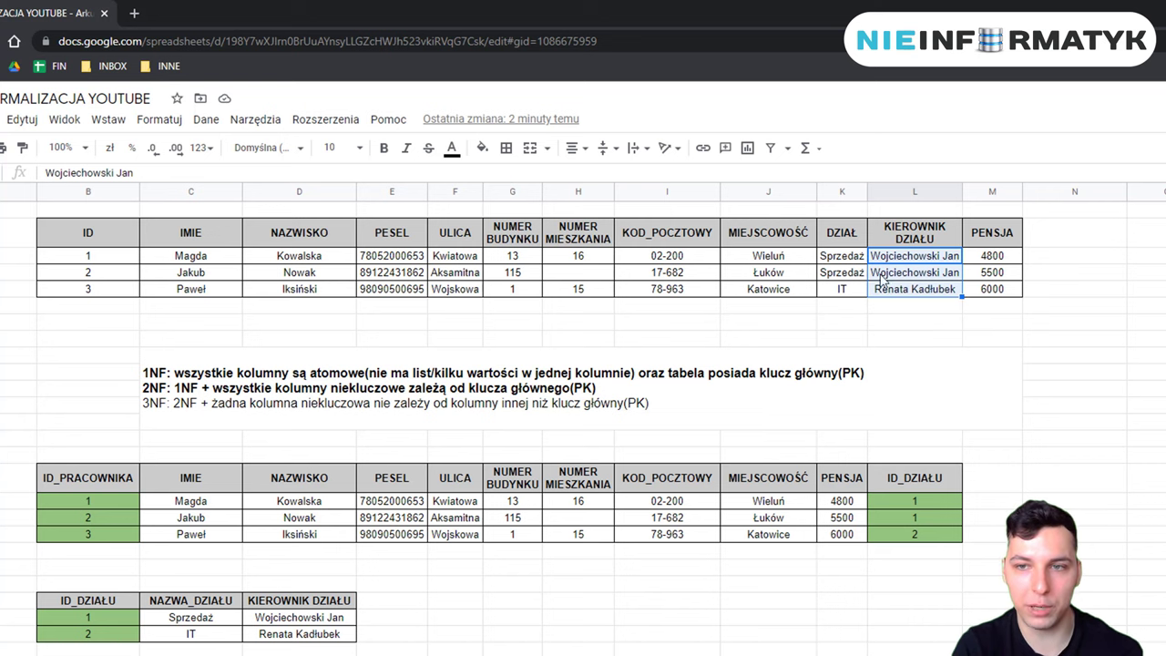
left_click_drag(852, 258, 856, 292)
left_click(916, 342)
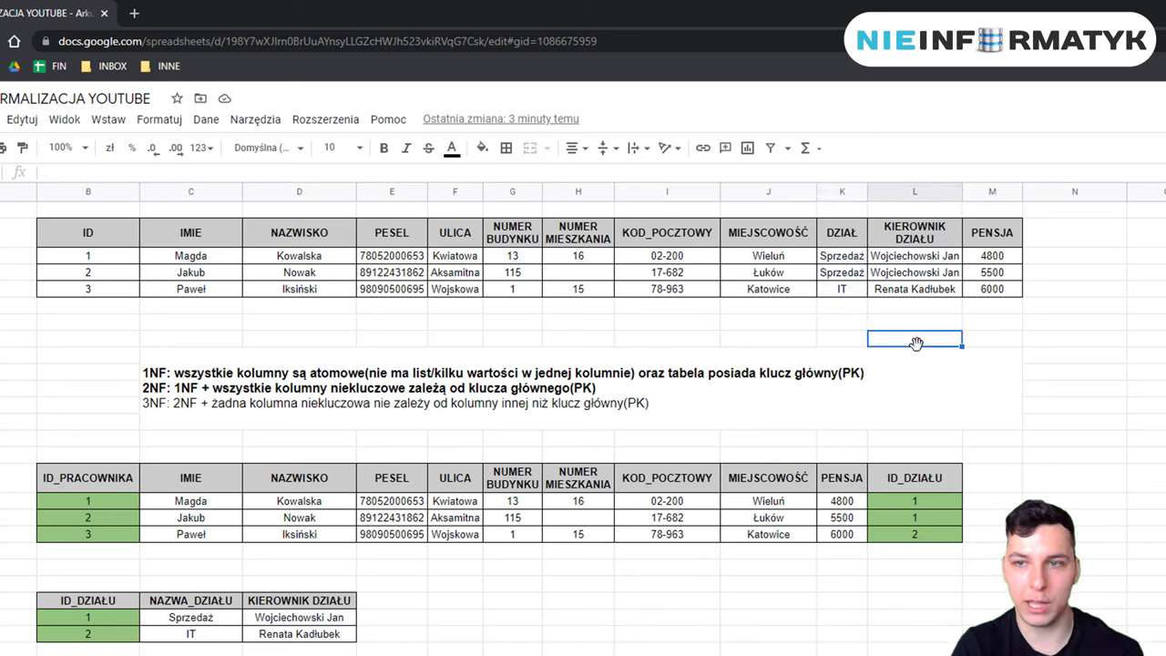
left_click_drag(939, 257, 942, 302)
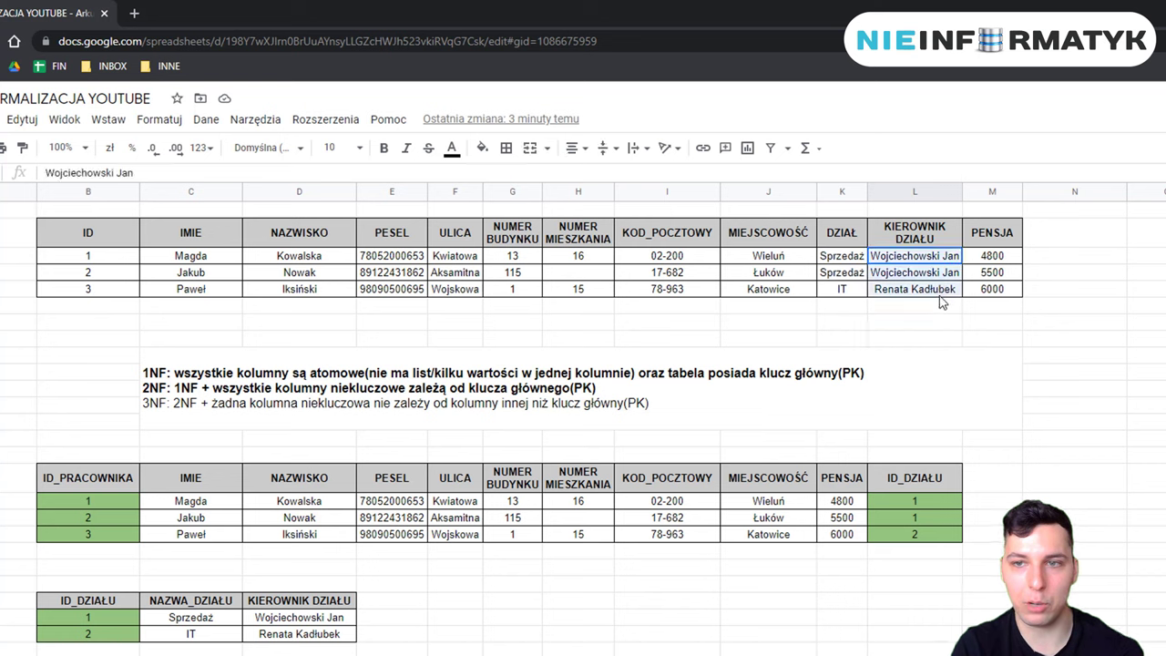
left_click_drag(853, 262, 848, 290)
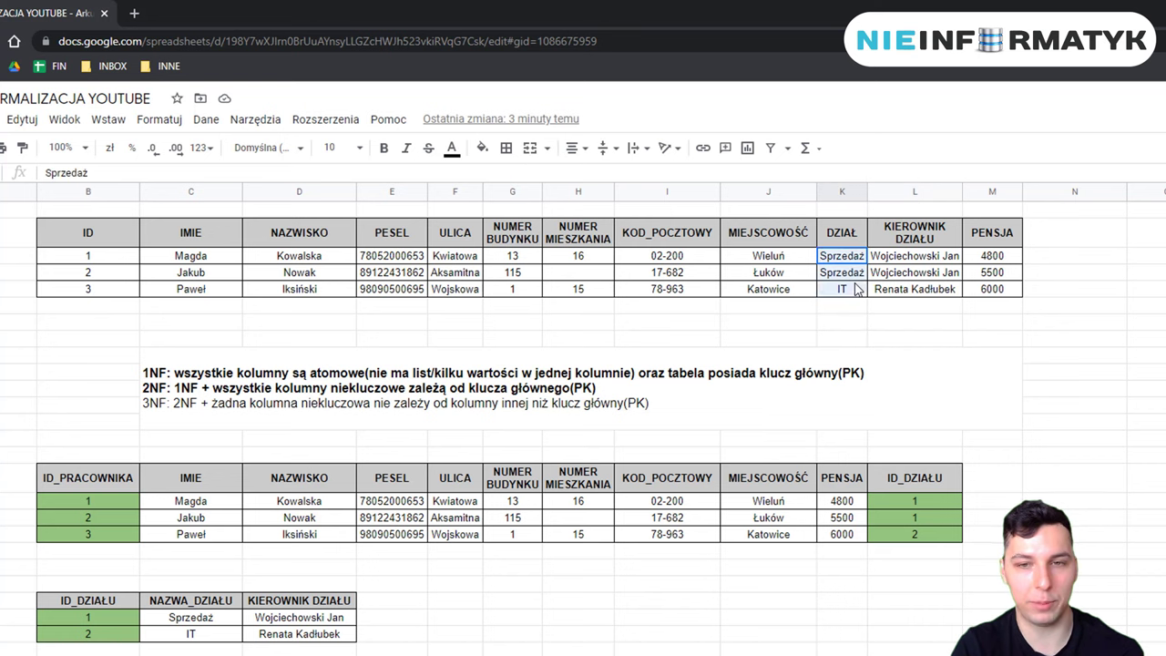
left_click(929, 192)
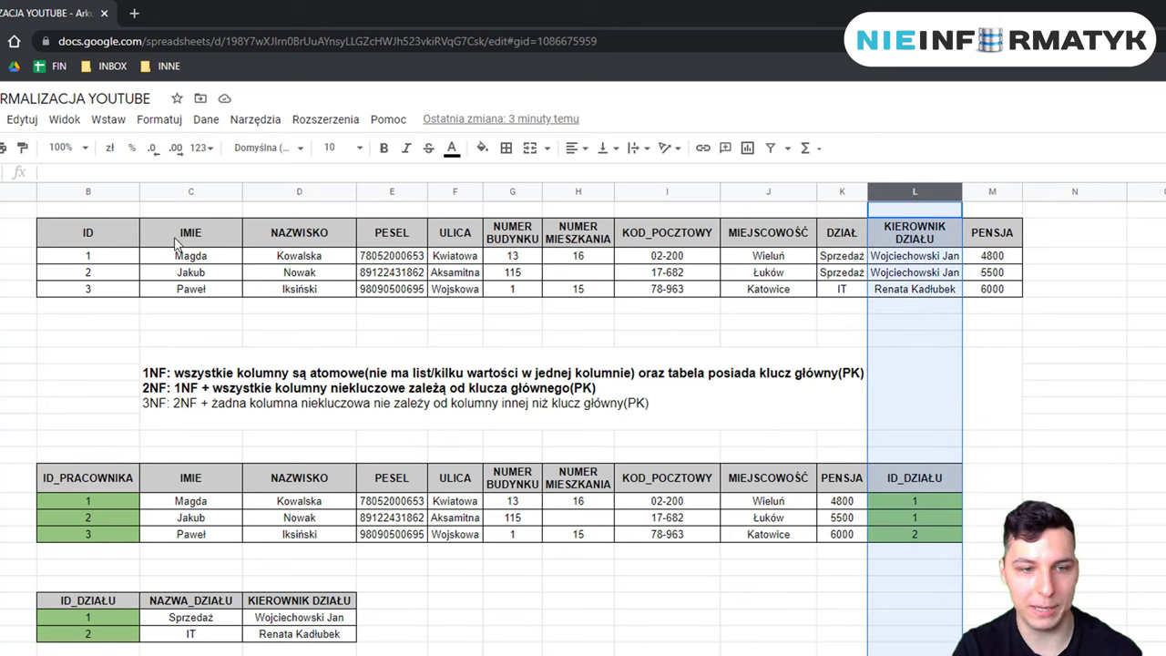
Step: Examine the separate department table and its Sprzedaż row, and the ID_DZIAŁU values in the lower employee table
left_click_drag(88, 601, 278, 642)
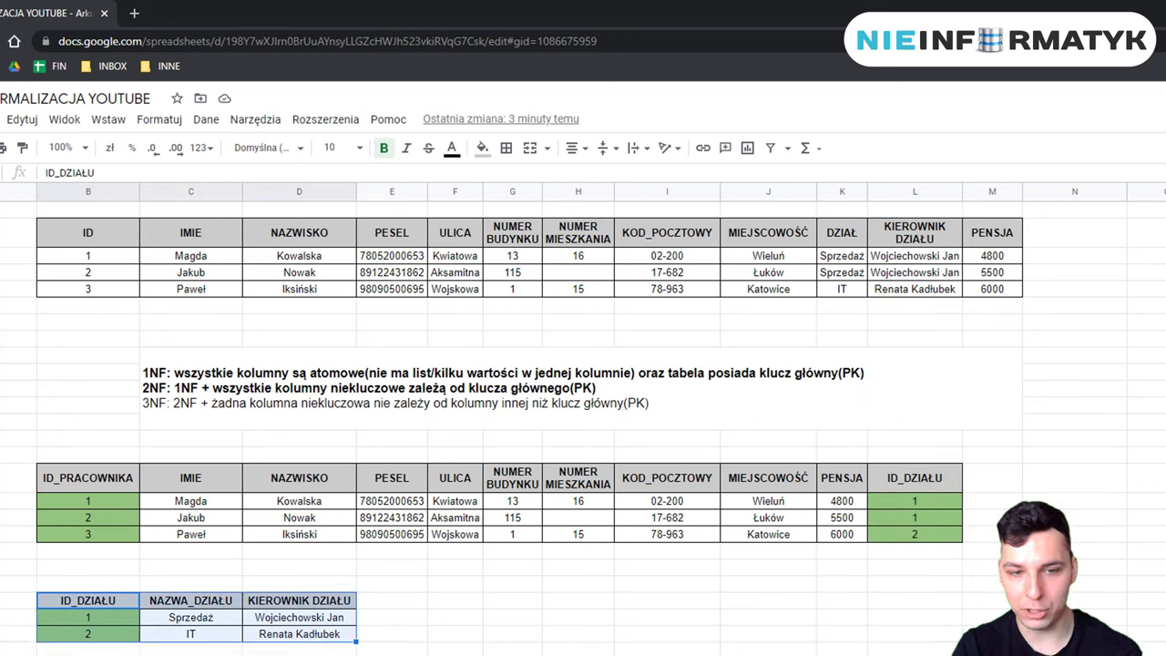
left_click(191, 600)
left_click(191, 616)
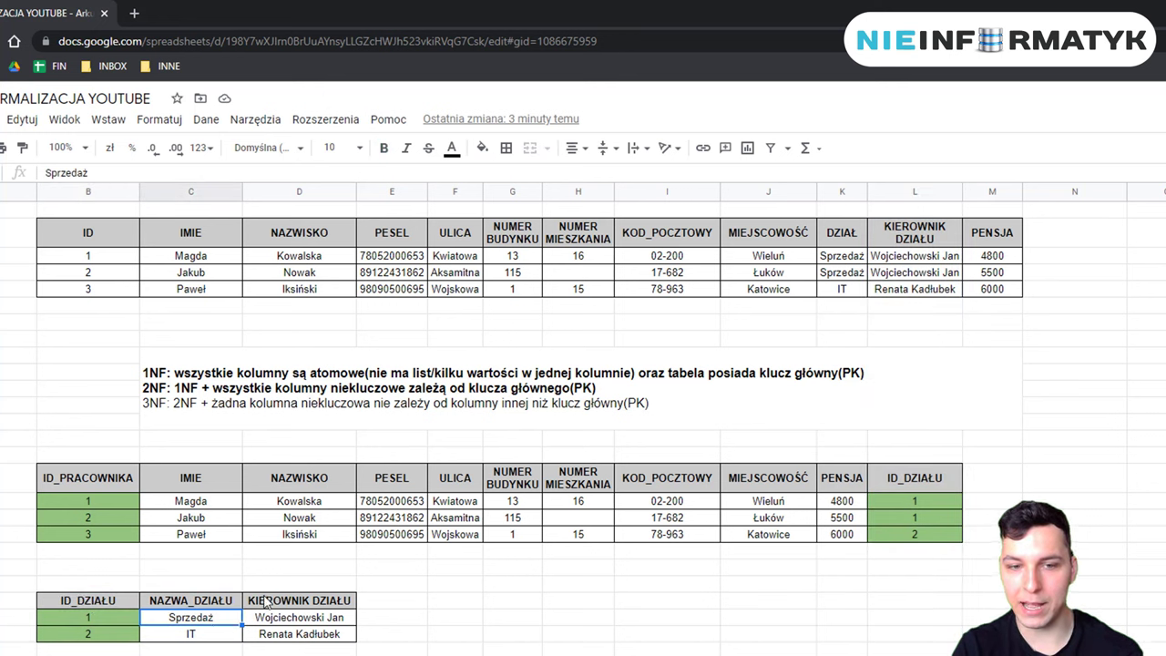
left_click(311, 620)
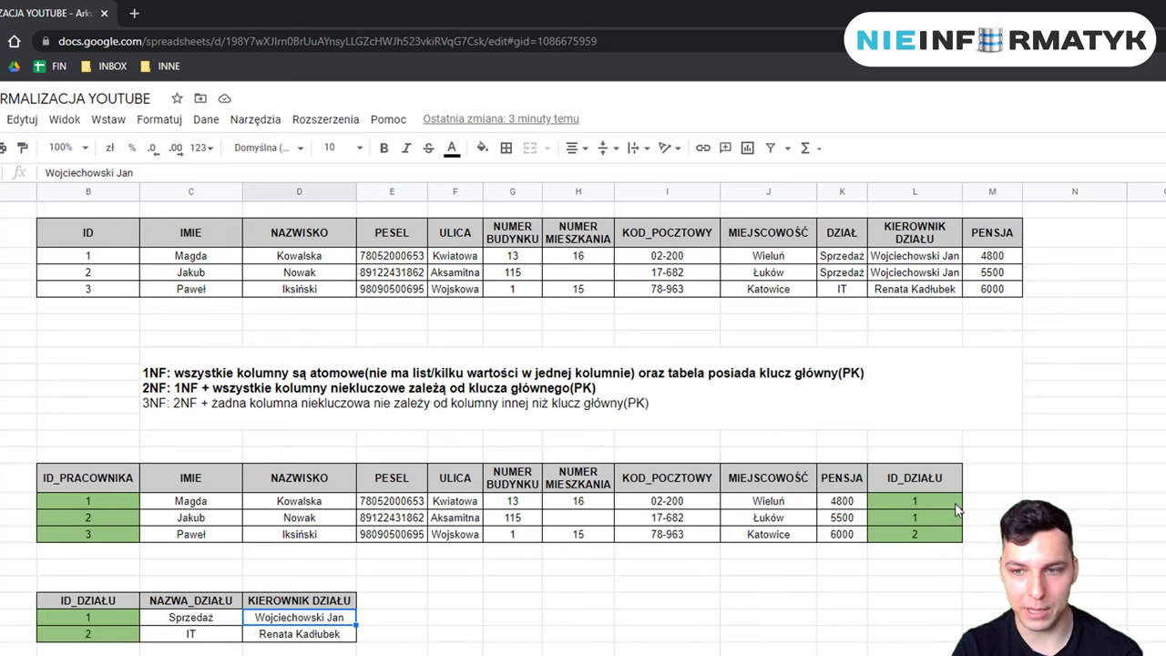
left_click_drag(956, 503, 948, 536)
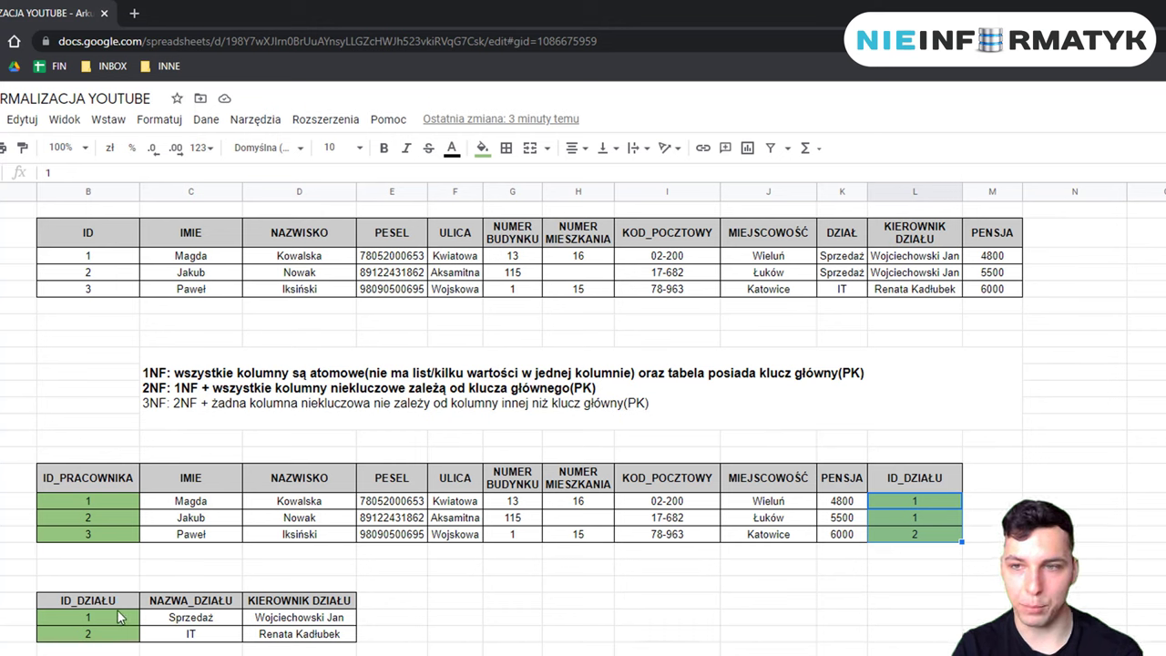
Step: Compare the ID_DZIAŁU column of the lower employee table with the DZIAŁ and KIEROWNIK DZIAŁU columns of the upper table
left_click(191, 583)
left_click(299, 583)
left_click_drag(924, 438, 918, 550)
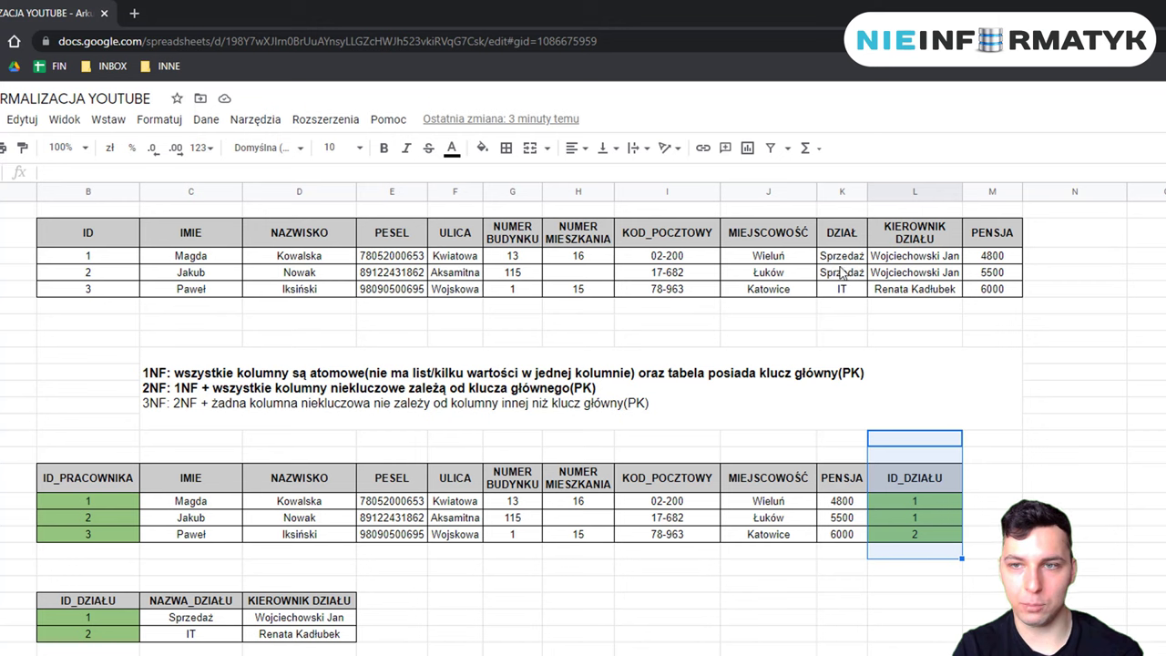
left_click_drag(844, 194, 888, 286)
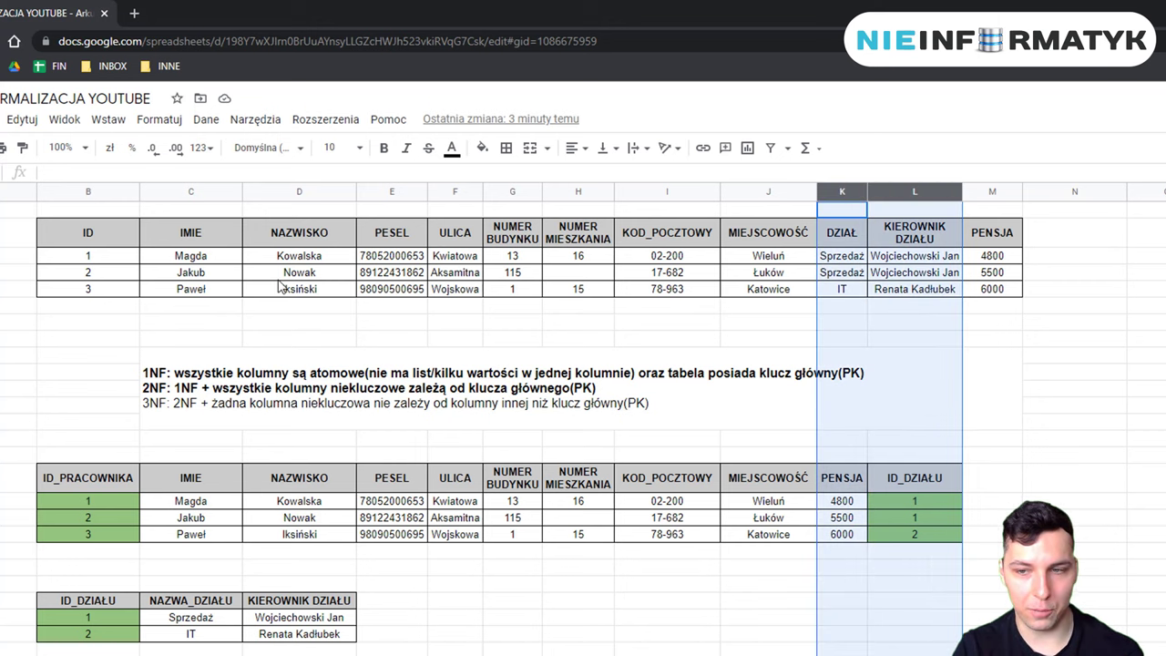
left_click_drag(915, 454, 924, 500)
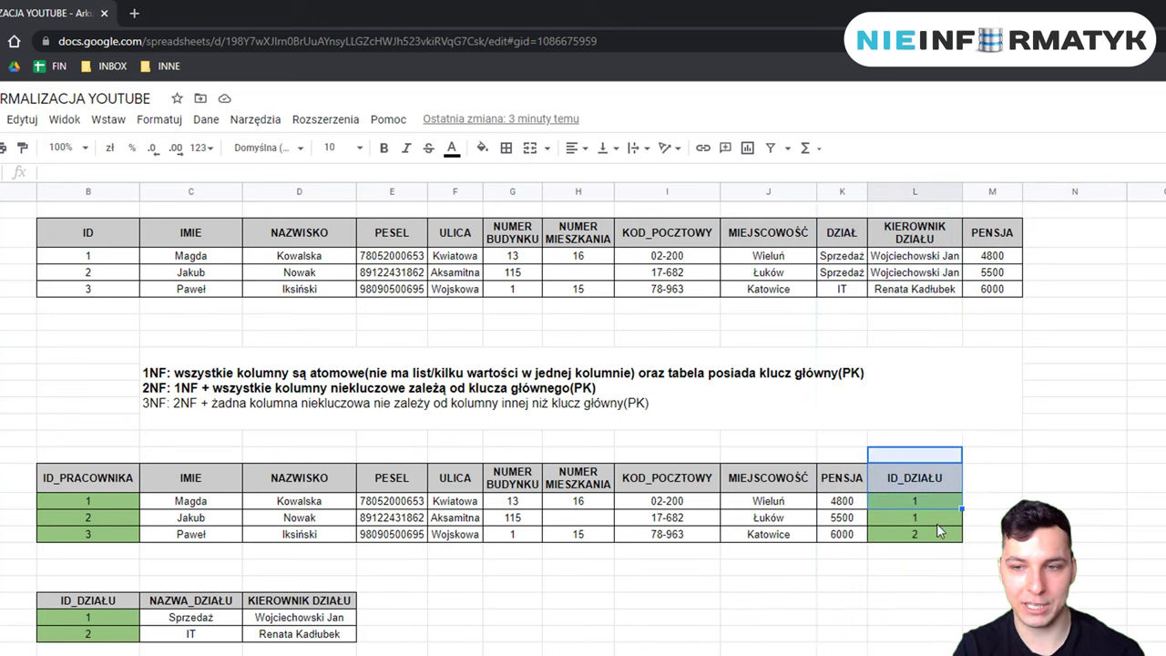
left_click(920, 616)
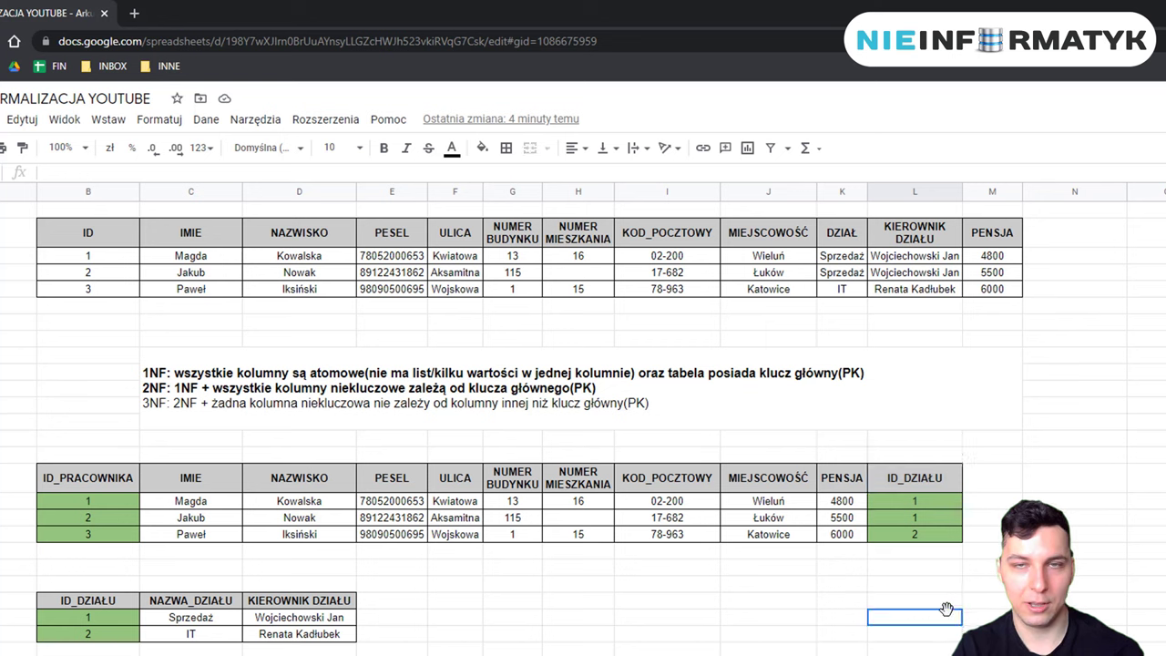
left_click(941, 448)
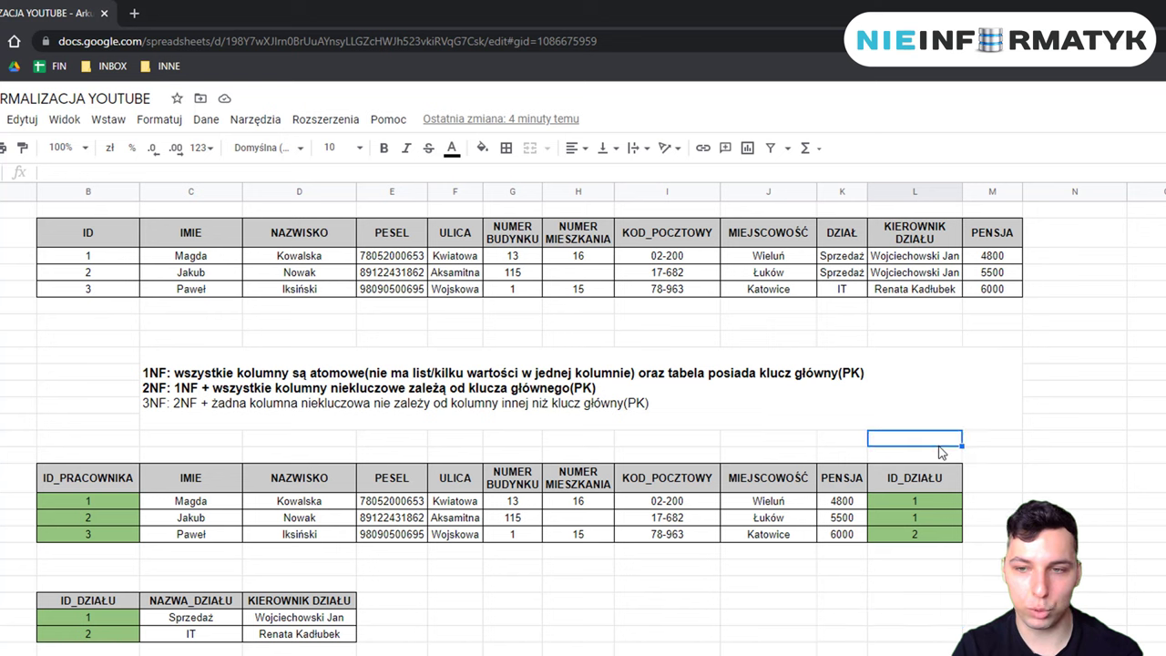
left_click(1002, 535)
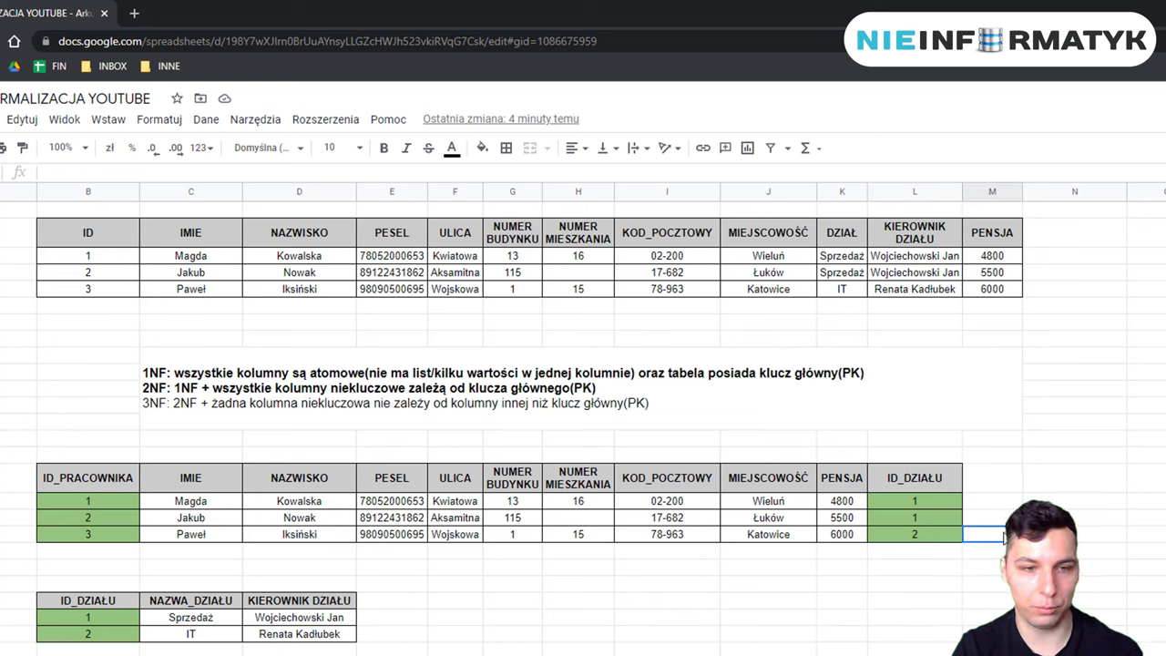
Step: Trace each of the three employees through ID_DZIAŁU to the matching department and its manager in the department table
left_click(134, 519)
left_click(926, 501)
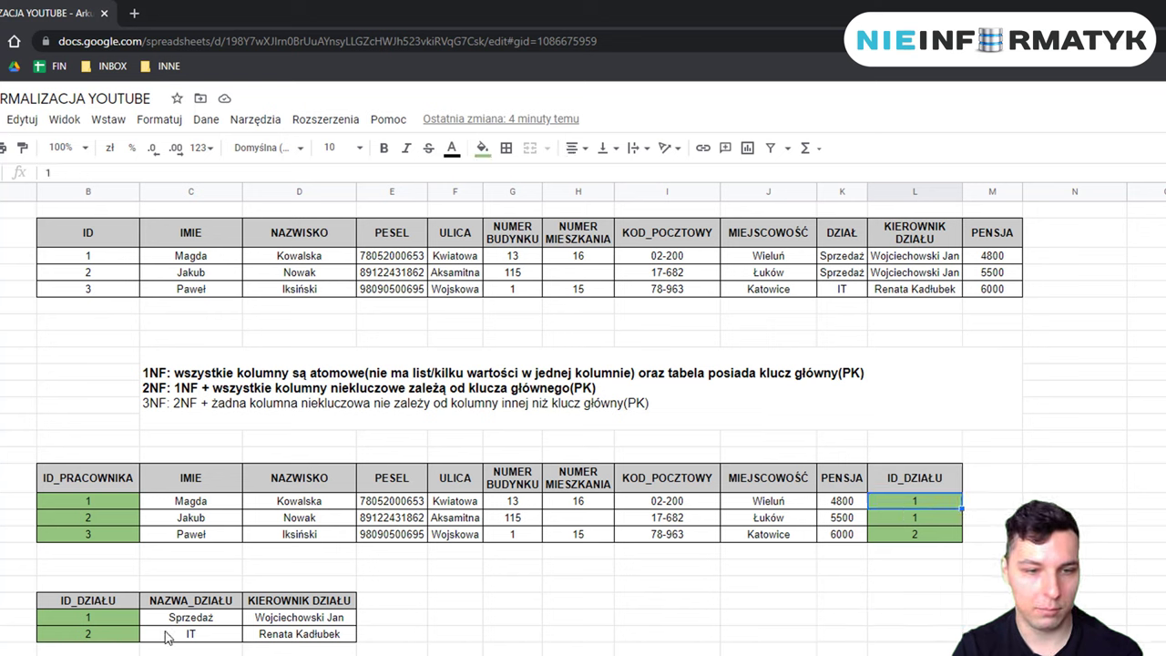
left_click(100, 619)
left_click(293, 619)
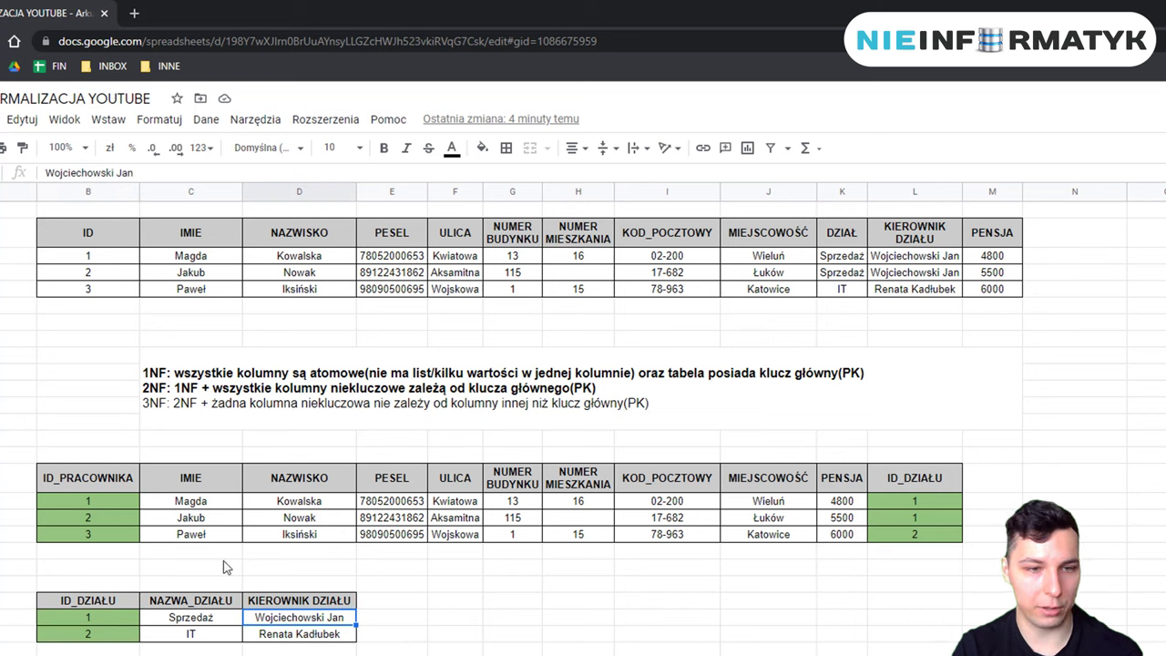
left_click(97, 519)
left_click(951, 517)
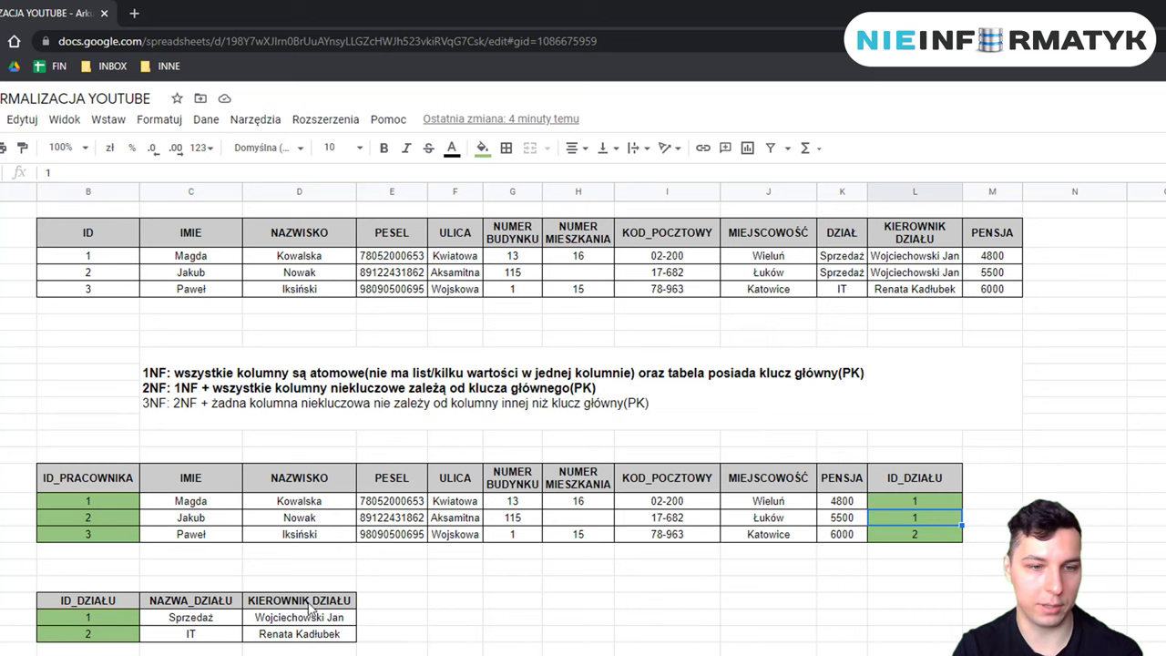
left_click(301, 623)
left_click(96, 534)
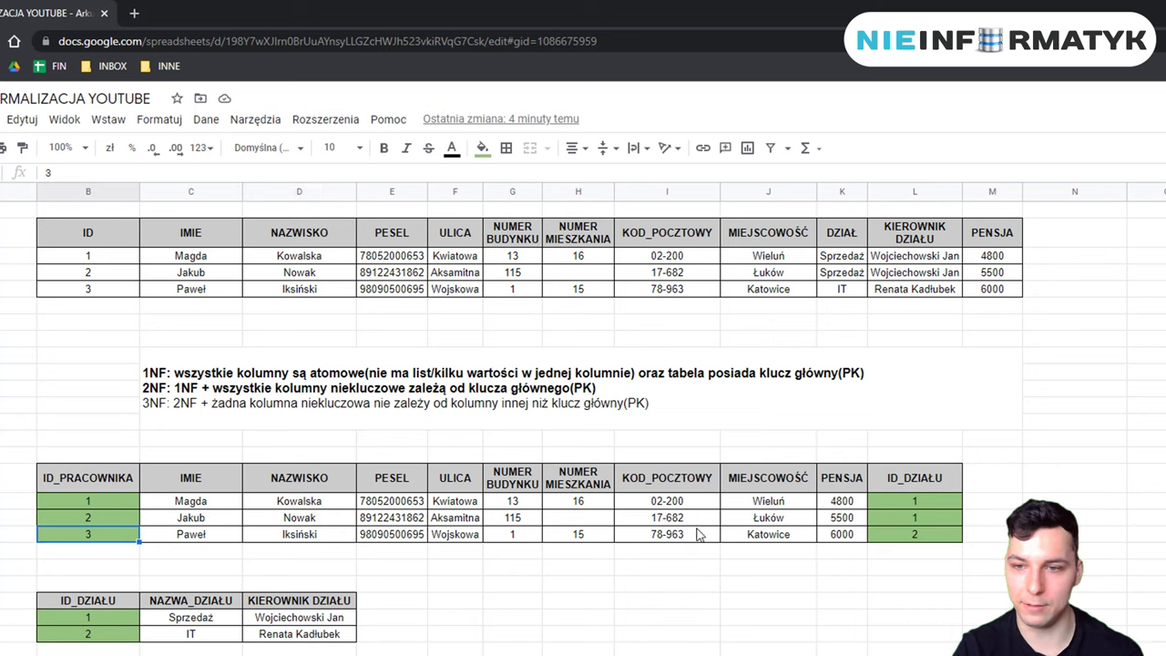
left_click(896, 536)
left_click(77, 633)
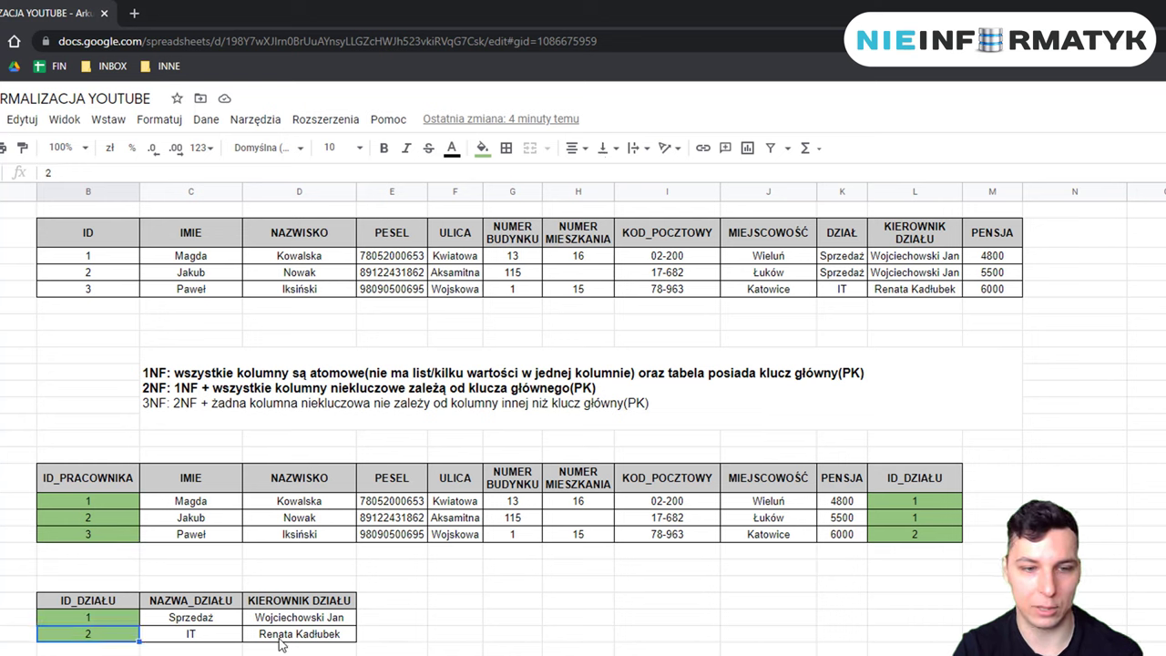
left_click(282, 639)
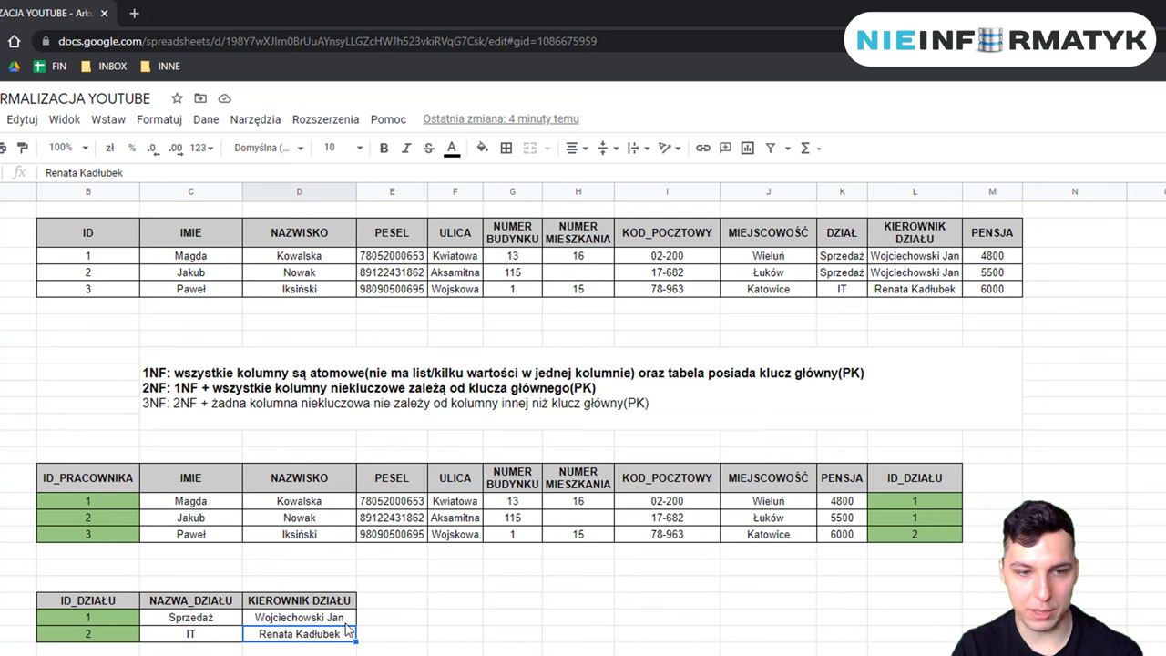
Step: Compare the department table with the lower employee table as two separate tables linked by ID_DZIAŁU
left_click_drag(82, 572, 300, 648)
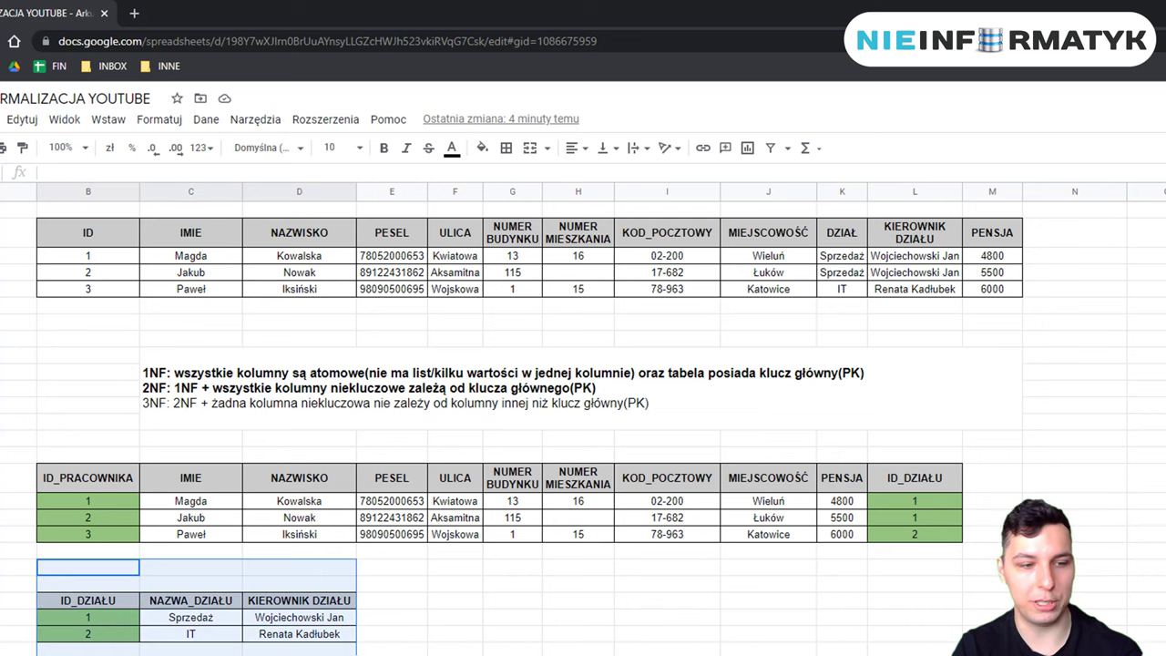
left_click(514, 638)
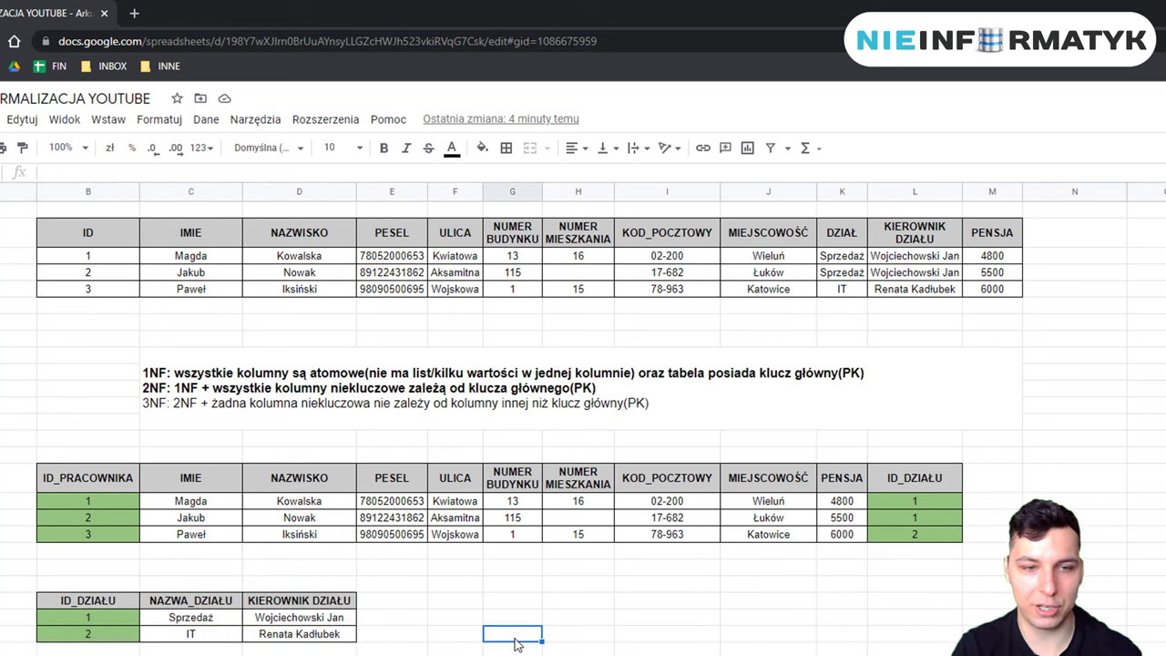
left_click(121, 635)
left_click(936, 500)
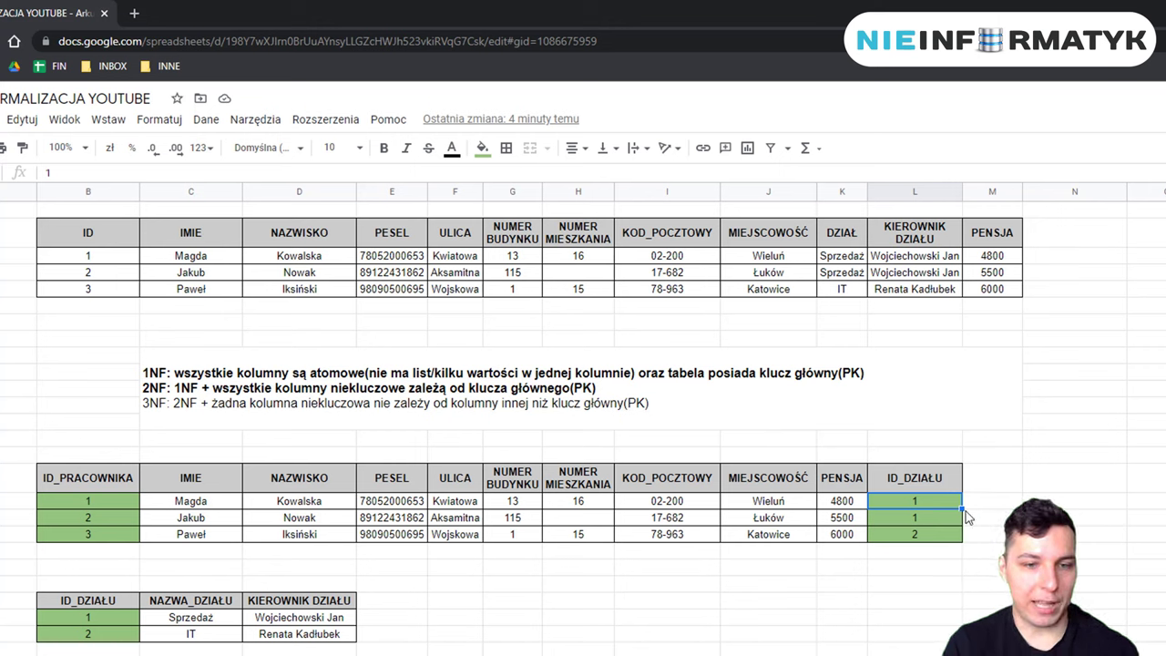
left_click_drag(88, 583, 349, 649)
left_click_drag(87, 439, 958, 541)
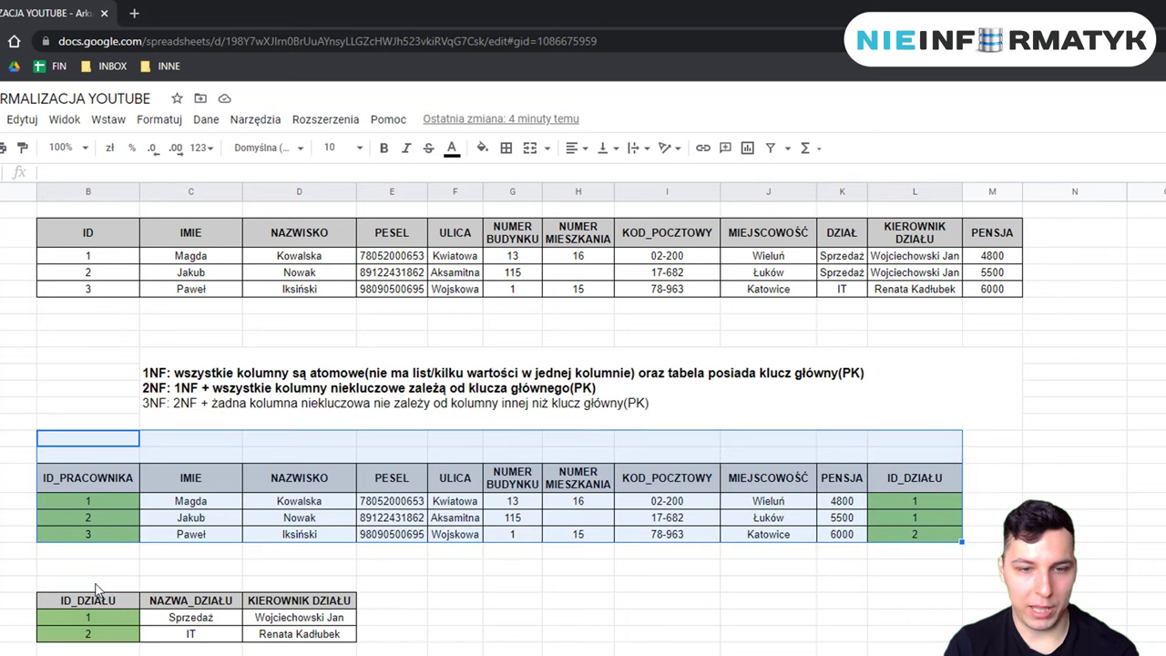
left_click_drag(88, 583, 349, 648)
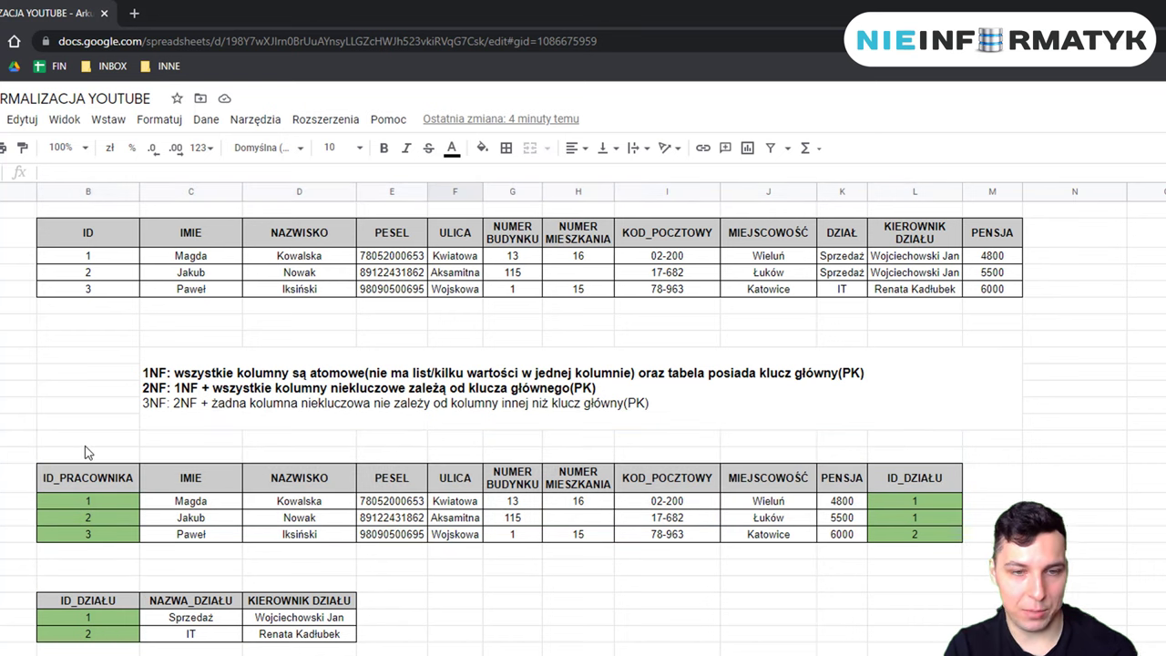
left_click_drag(88, 438, 1120, 537)
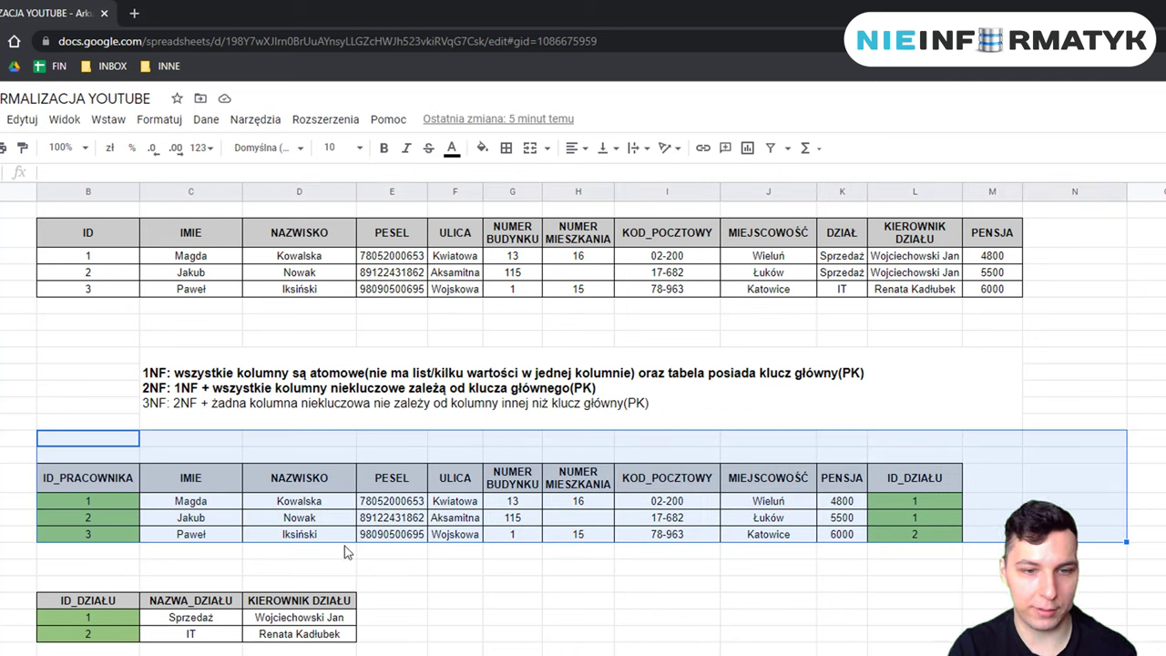
left_click_drag(89, 567, 349, 648)
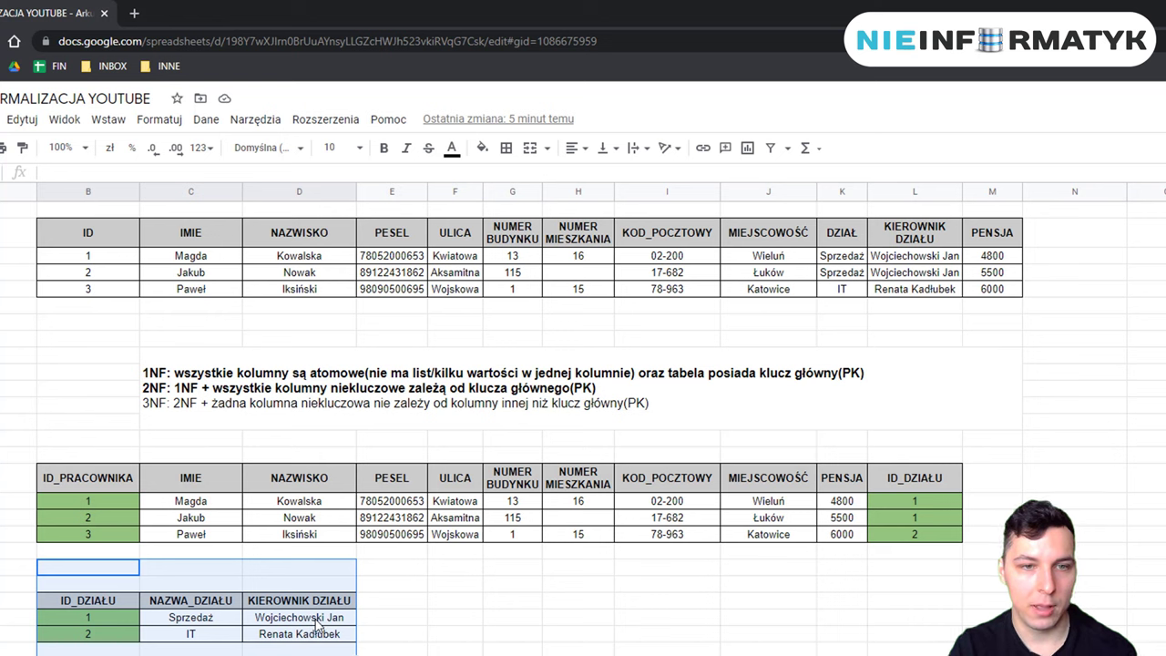
Step: Check the normal form definitions against the department table's ID_DZIAŁU key and its non-key columns, and review both lower tables together
left_click(182, 381)
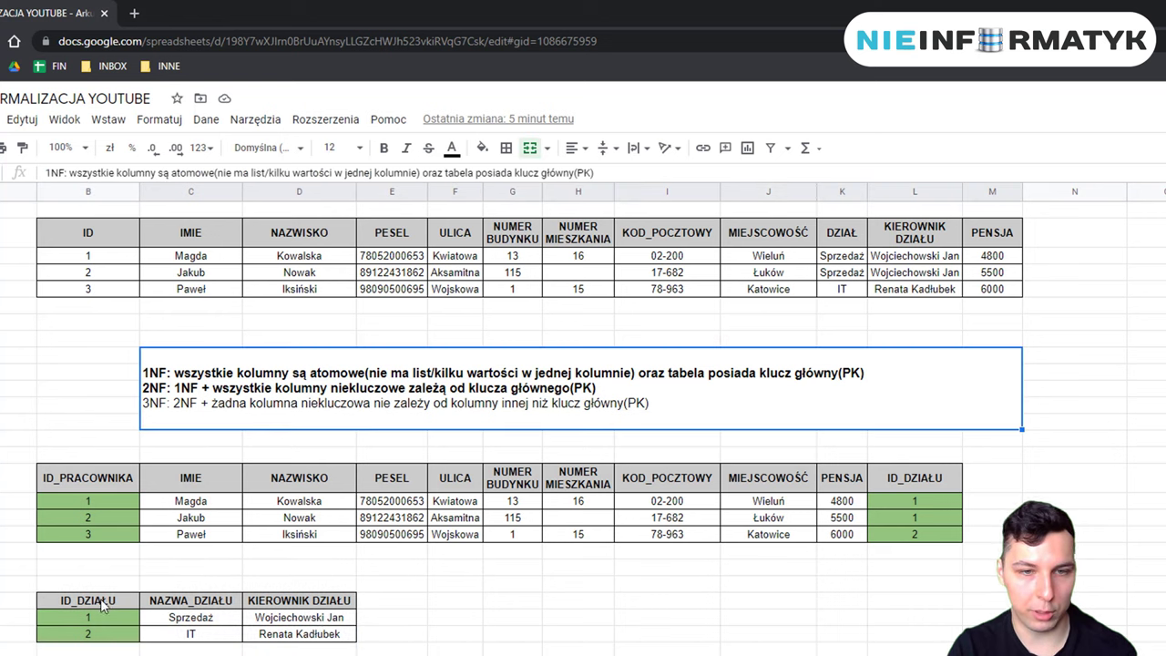
left_click_drag(105, 617, 313, 637)
left_click_drag(107, 612, 108, 648)
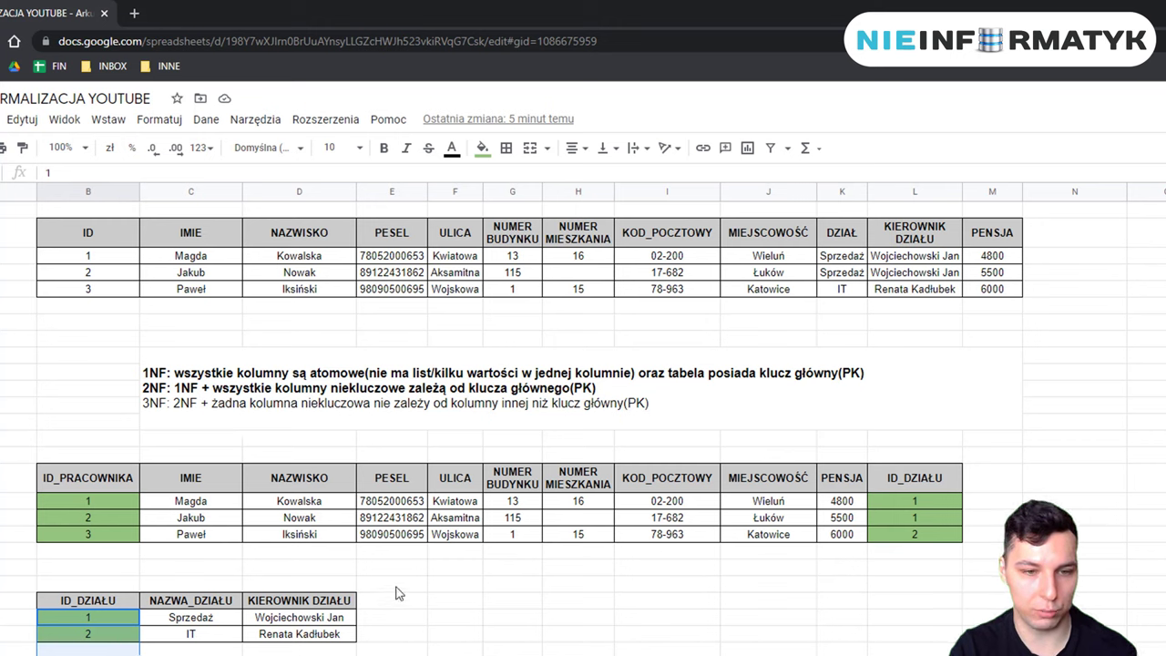
left_click_drag(195, 617, 326, 638)
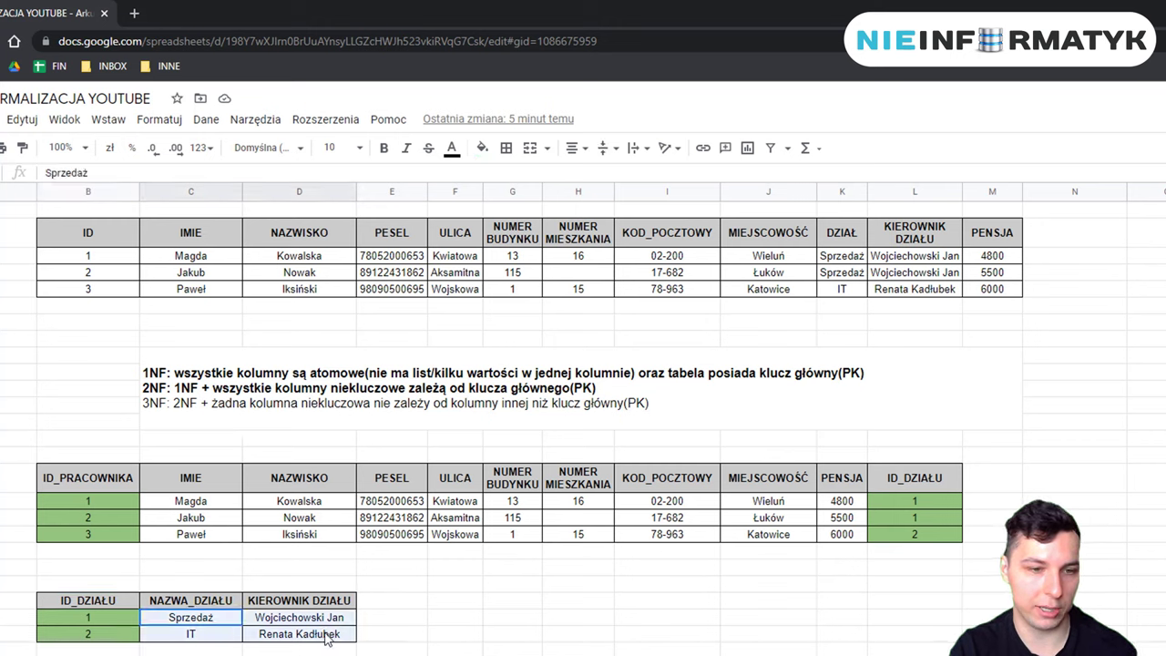
left_click(89, 617)
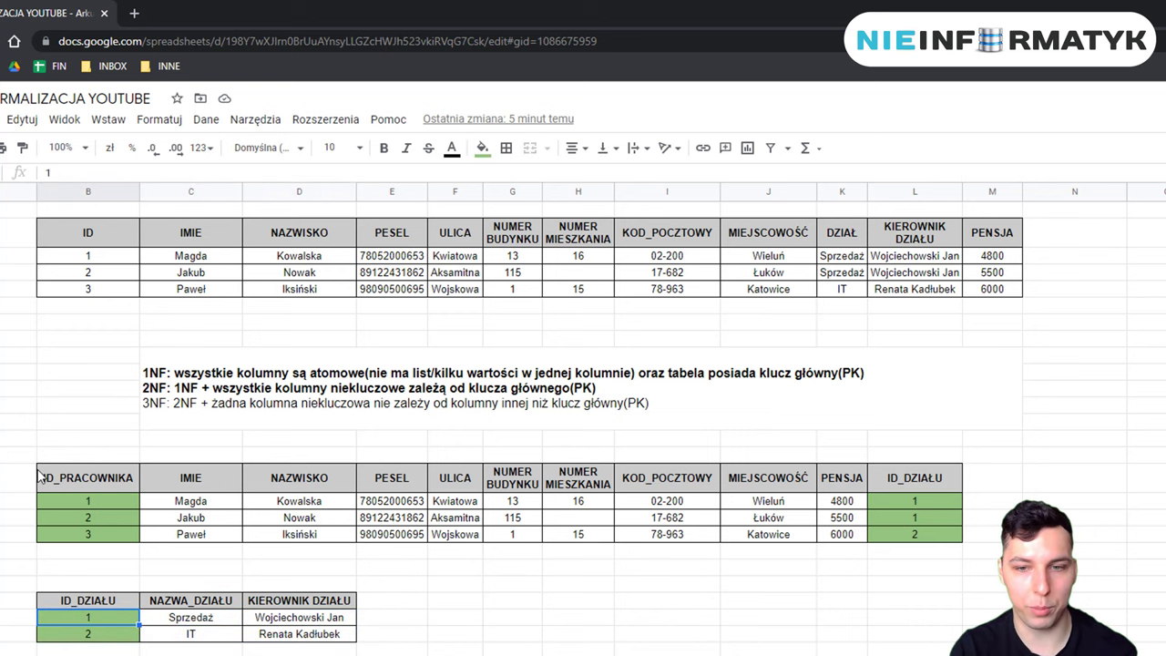
left_click_drag(84, 438, 1075, 637)
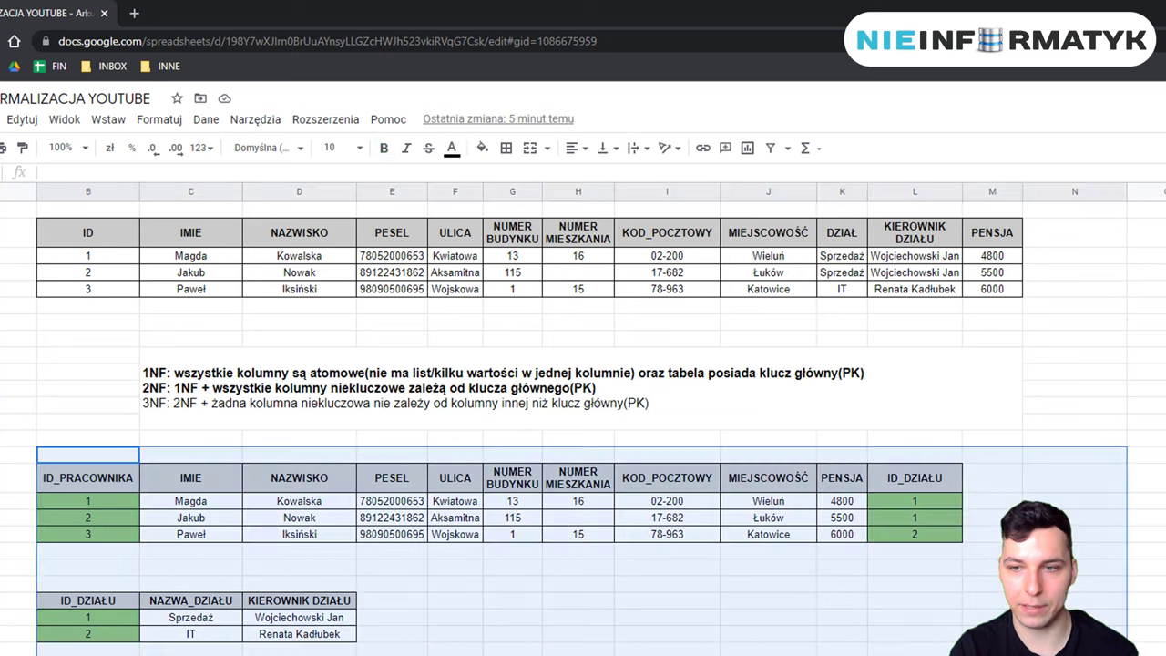
left_click(938, 477)
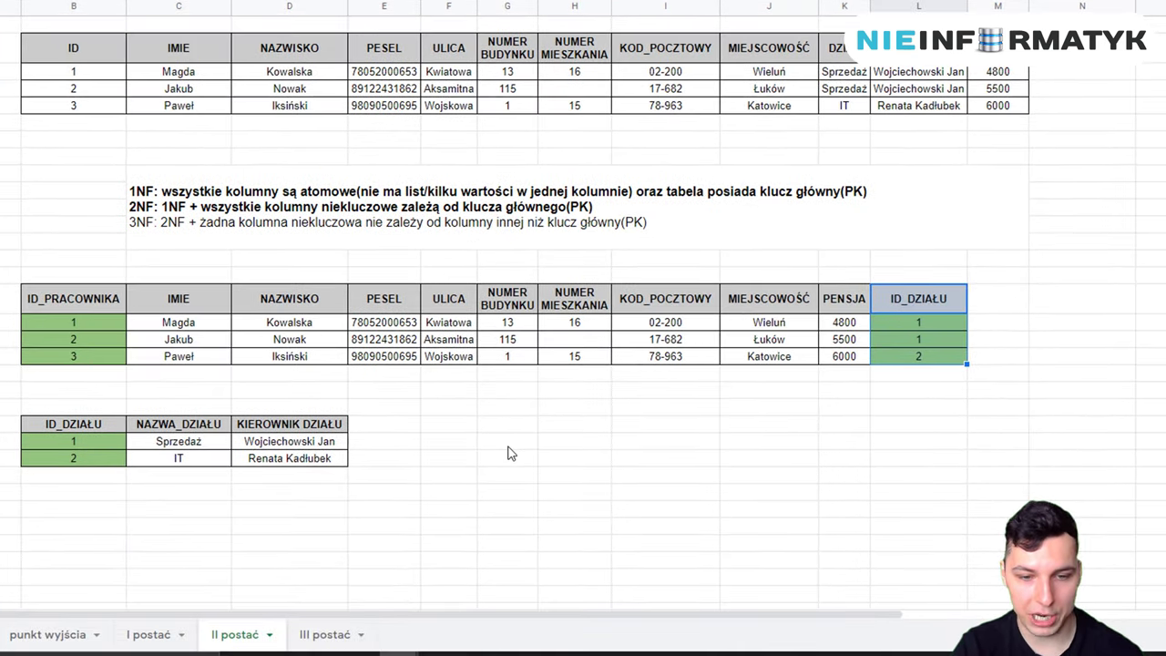
Step: Switch to the III postać sheet and examine its employee and department tables together
left_click(324, 634)
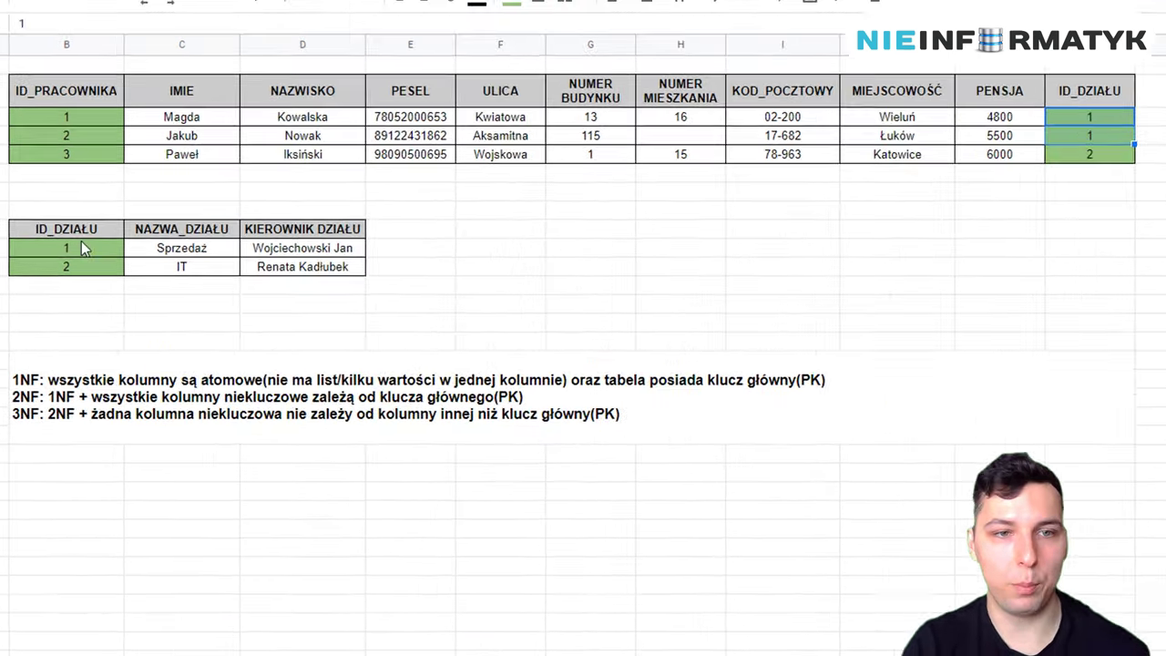
left_click_drag(66, 88, 1073, 165)
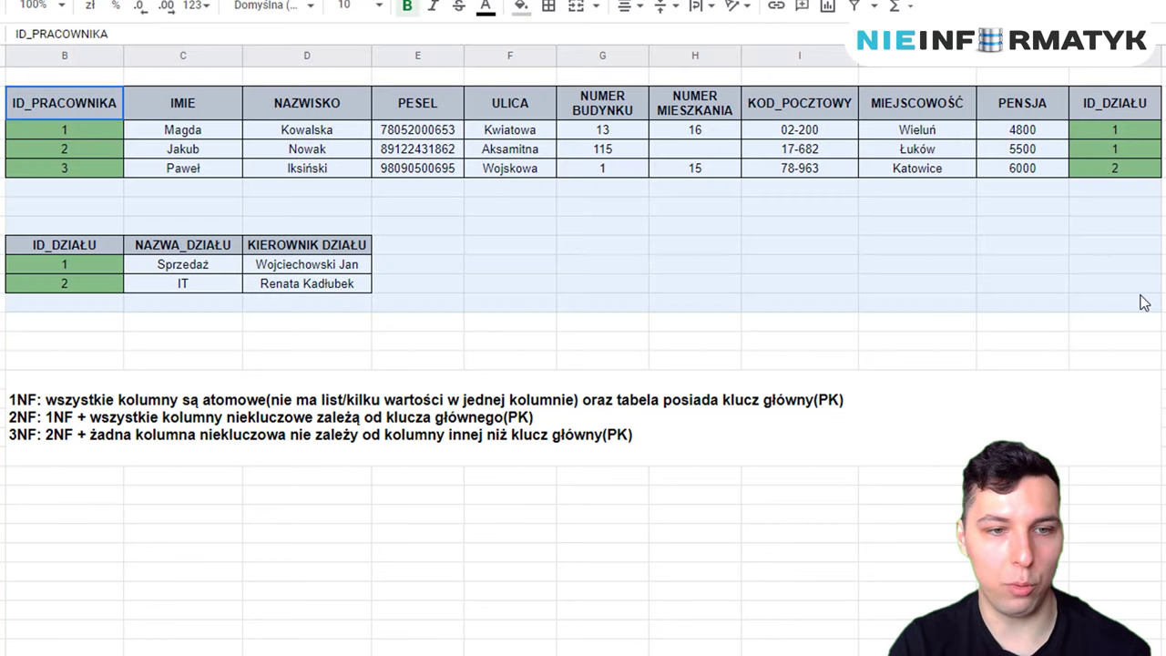
left_click(41, 495)
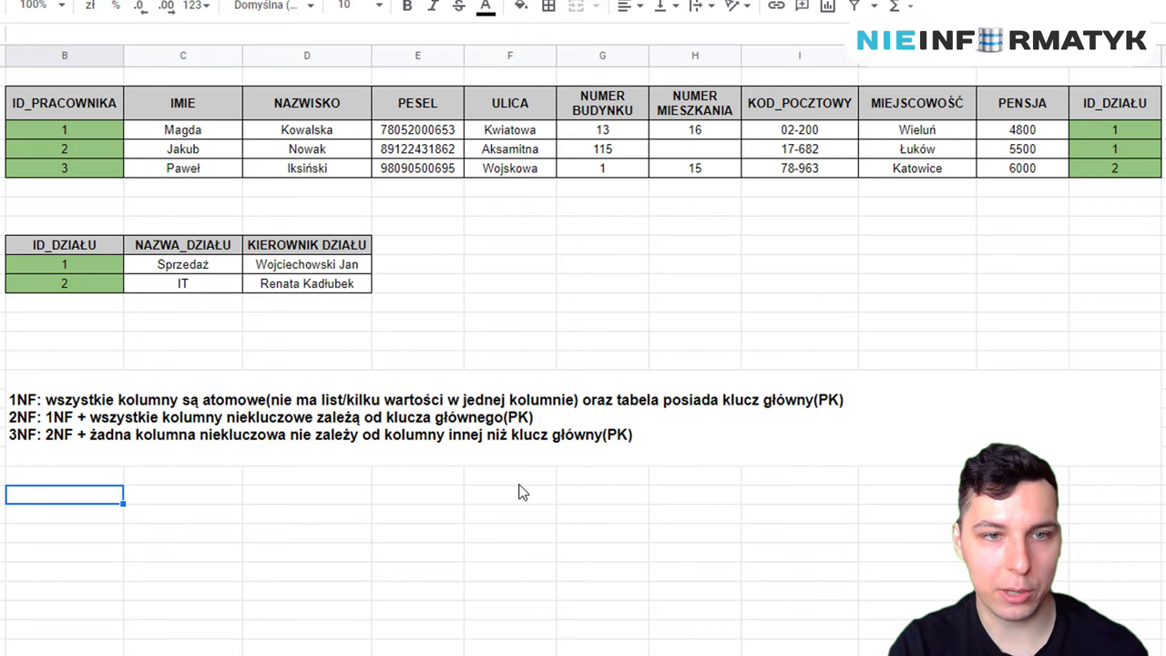
Step: Compare the non-key columns with the ID_PRACOWNIKA and ID_DZIAŁU keys in both tables of the III postać sheet
left_click_drag(186, 244, 253, 288)
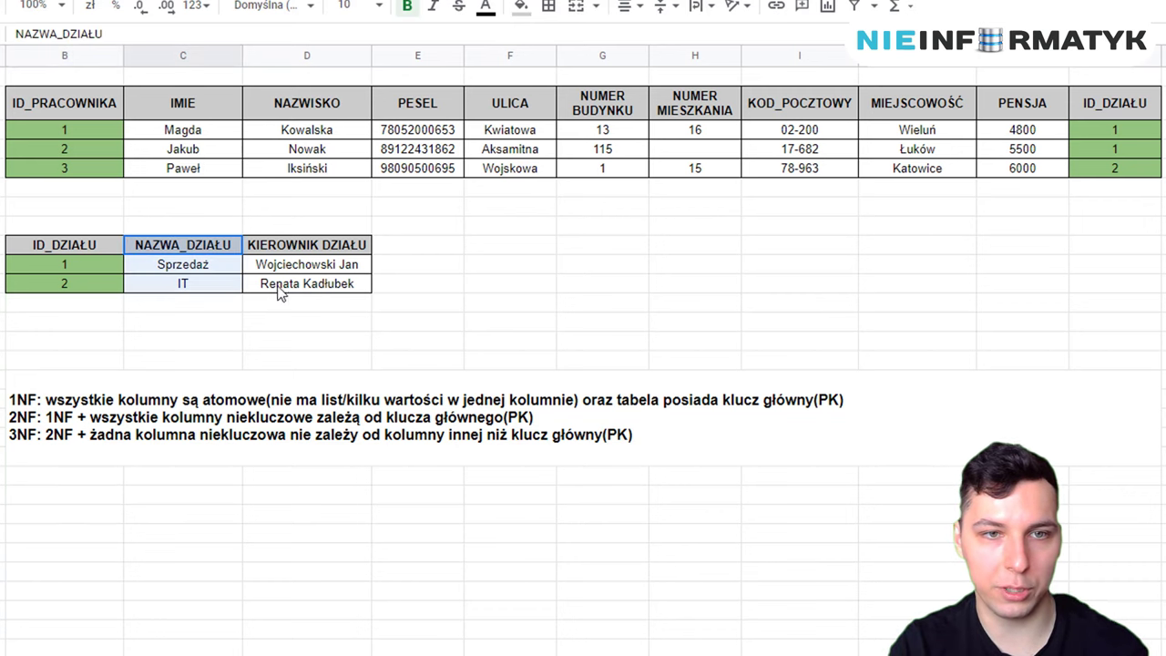
left_click_drag(210, 105, 1119, 188)
left_click(64, 102)
left_click_drag(189, 102, 1116, 173)
left_click_drag(91, 105, 71, 163)
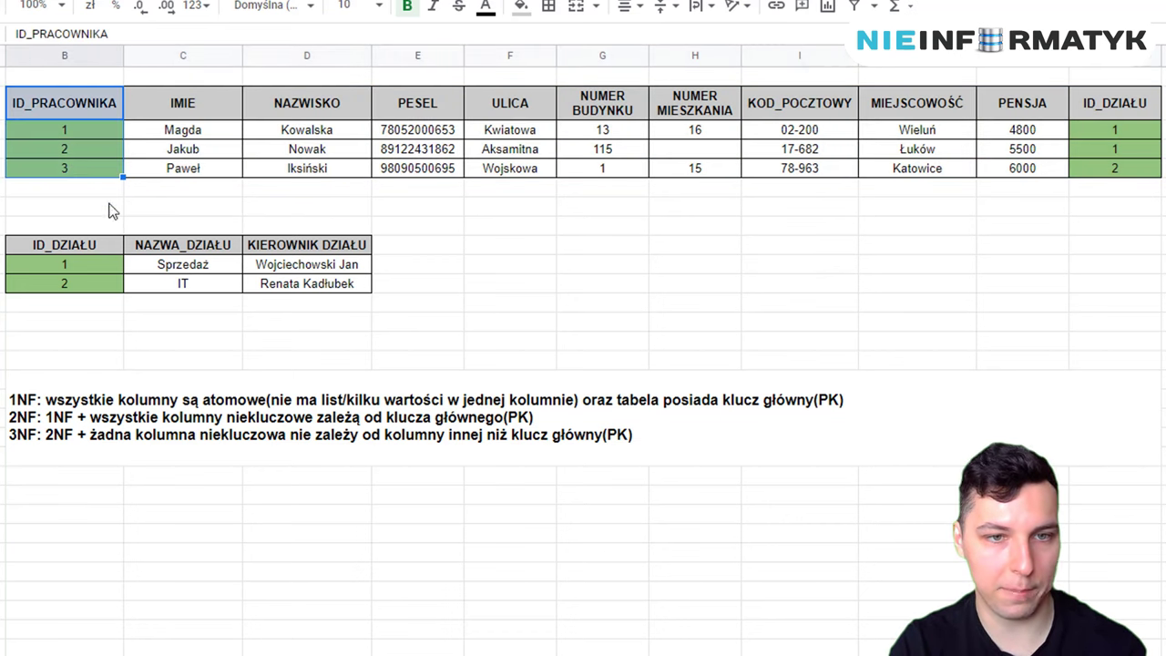
left_click_drag(192, 244, 364, 298)
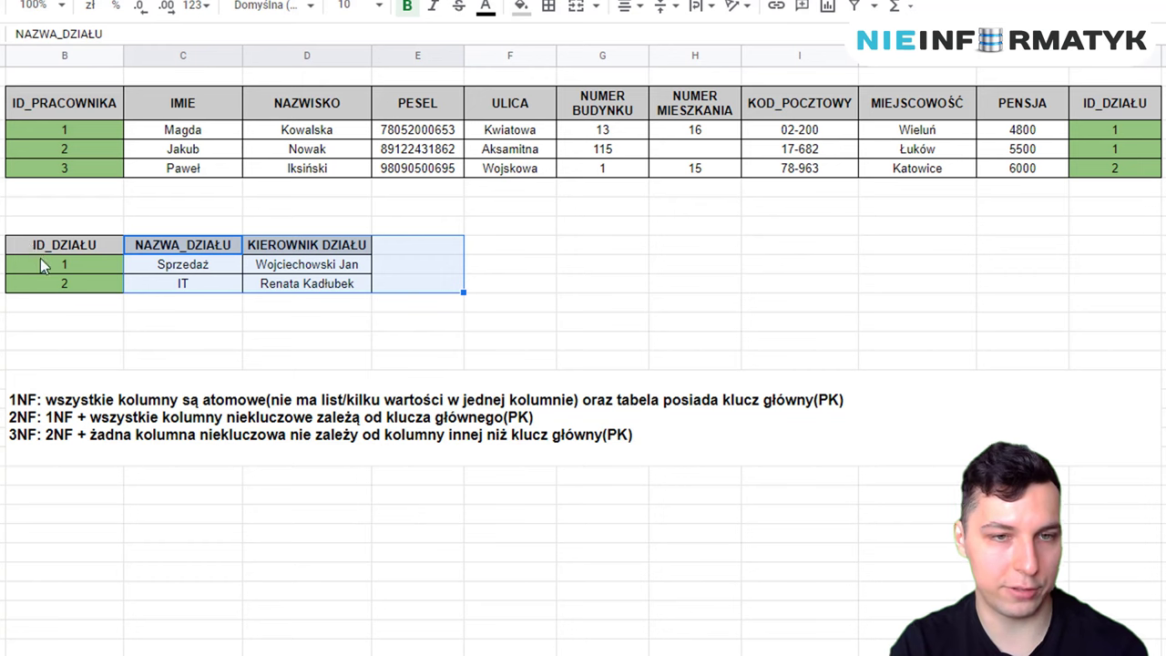
left_click_drag(37, 244, 63, 283)
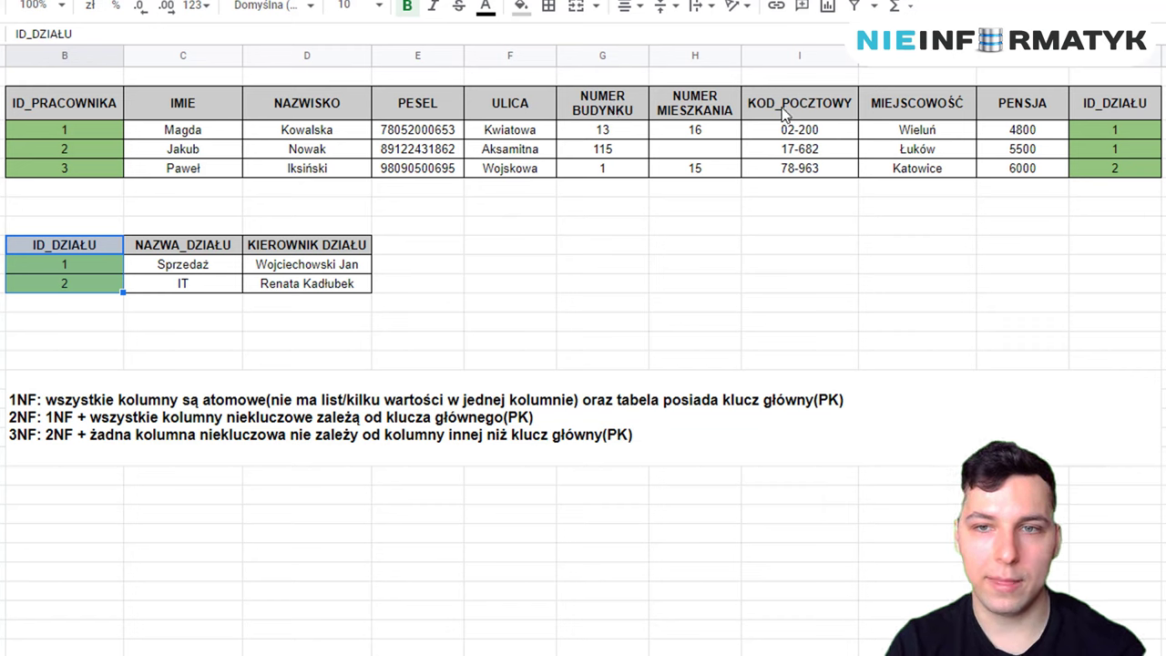
Step: Examine the KOD_POCZTOWY column and the whole MIEJSCOWOŚĆ column of the employee table
left_click(814, 114)
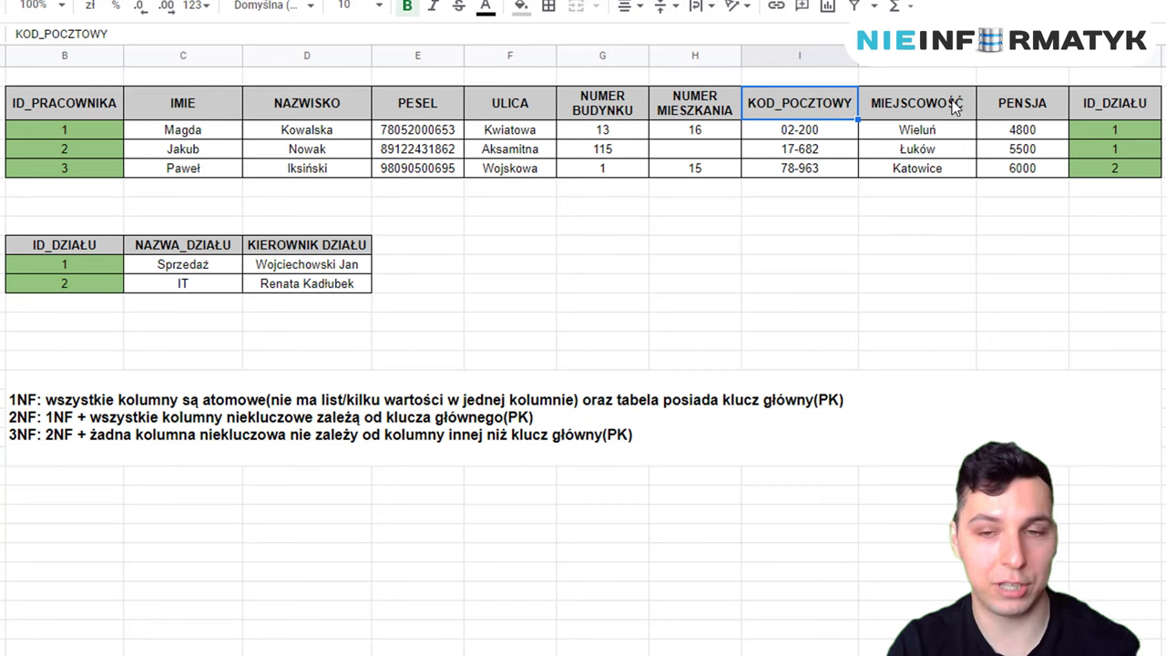
left_click(898, 264)
left_click(925, 88)
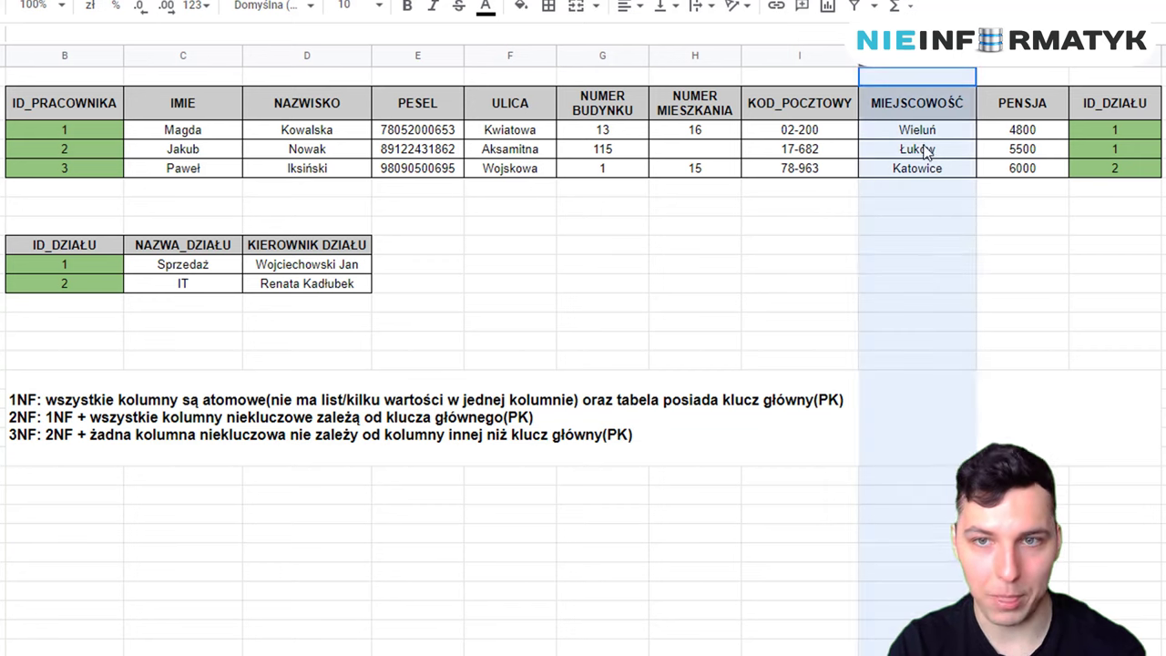
left_click(942, 229)
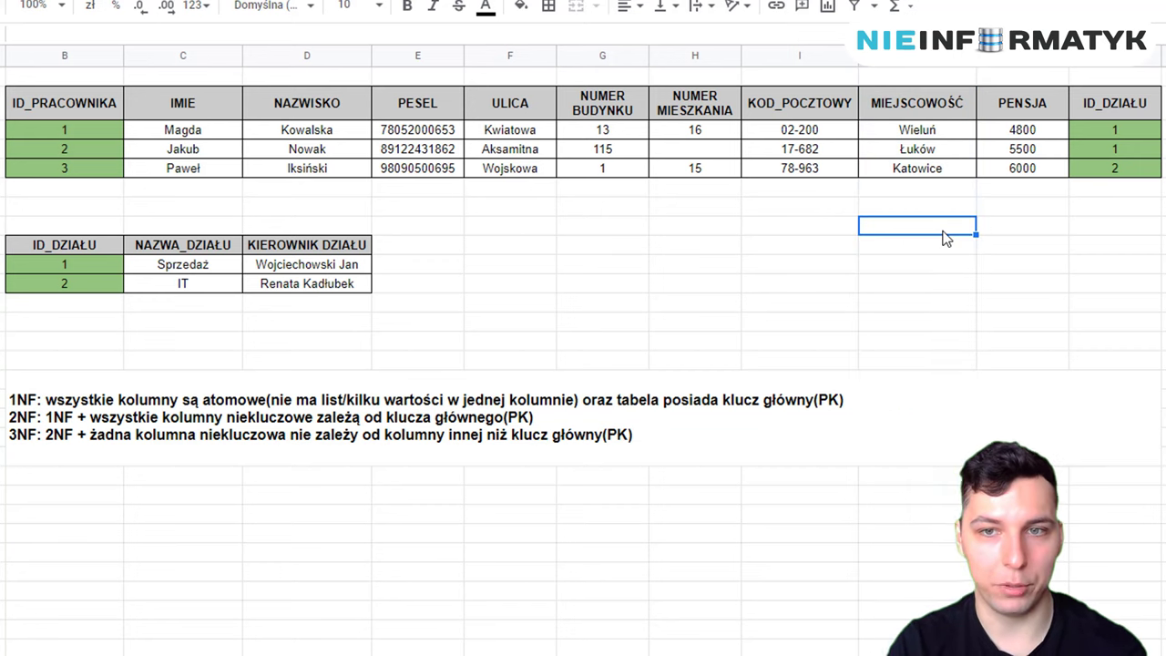
Step: Compare the KOD_POCZTOWY values with the MIEJSCOWOŚĆ values in the employee table, row by row and as whole columns
left_click(957, 106)
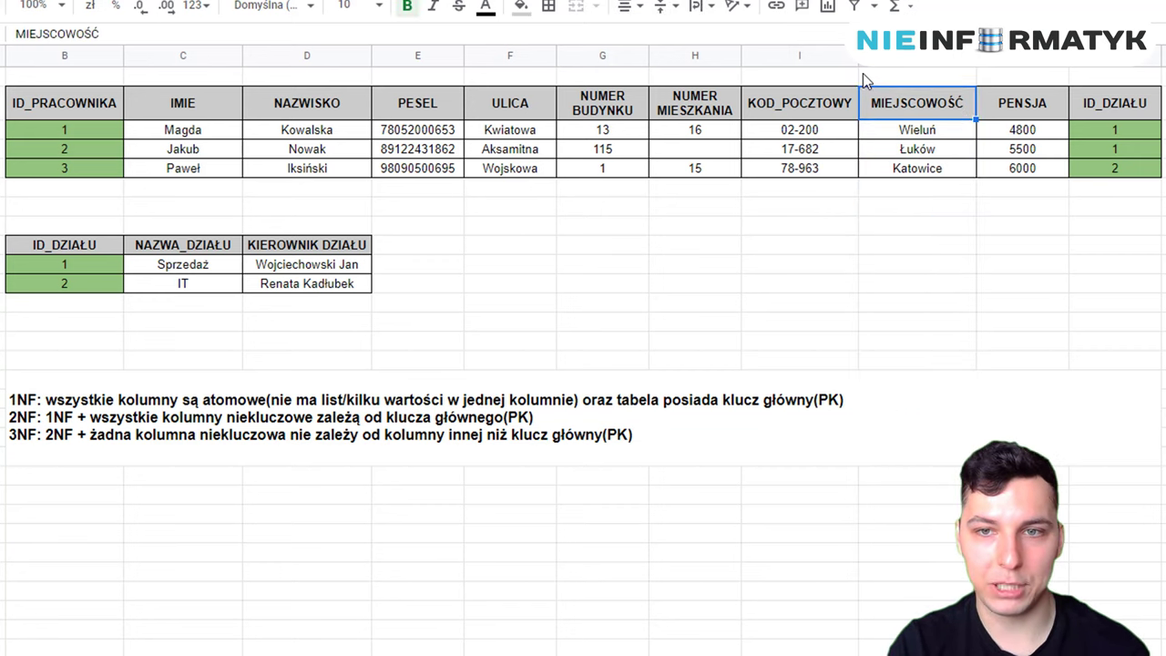
left_click(811, 136)
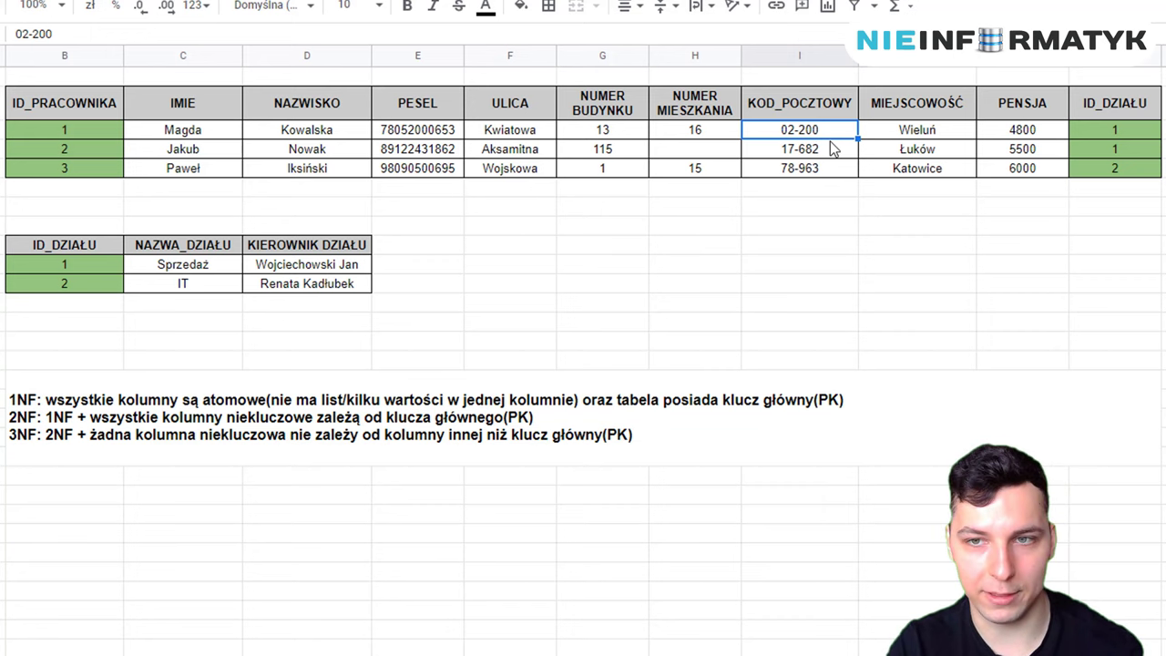
left_click(854, 206)
left_click_drag(820, 129, 824, 168)
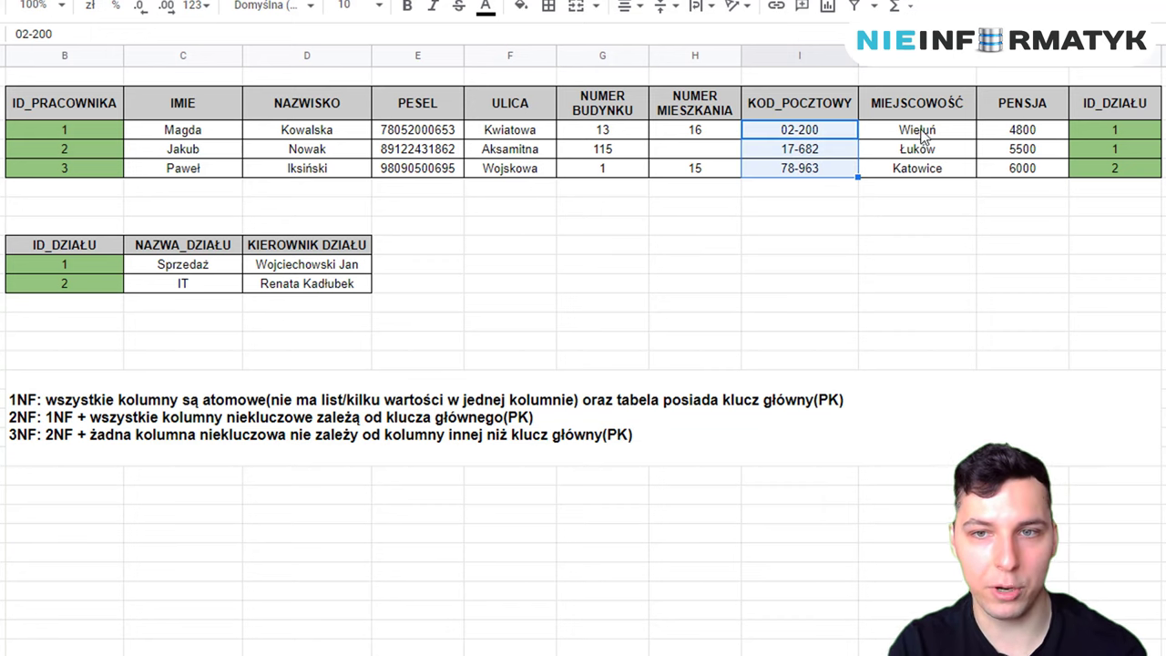
left_click(922, 135)
left_click(822, 153)
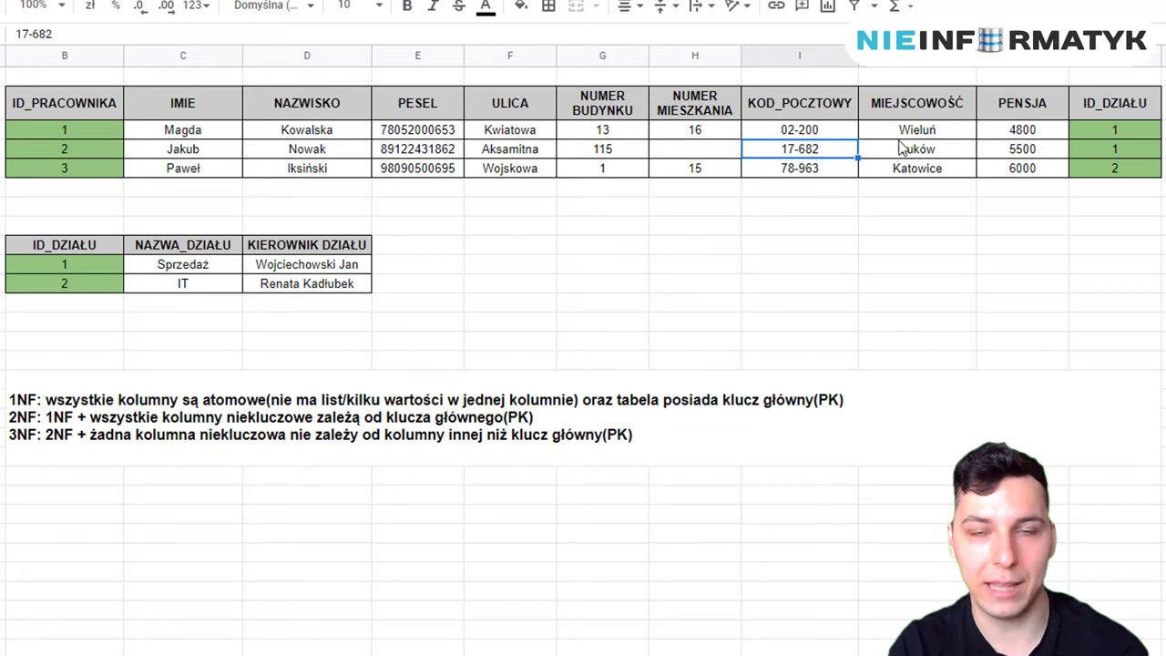
left_click(826, 132)
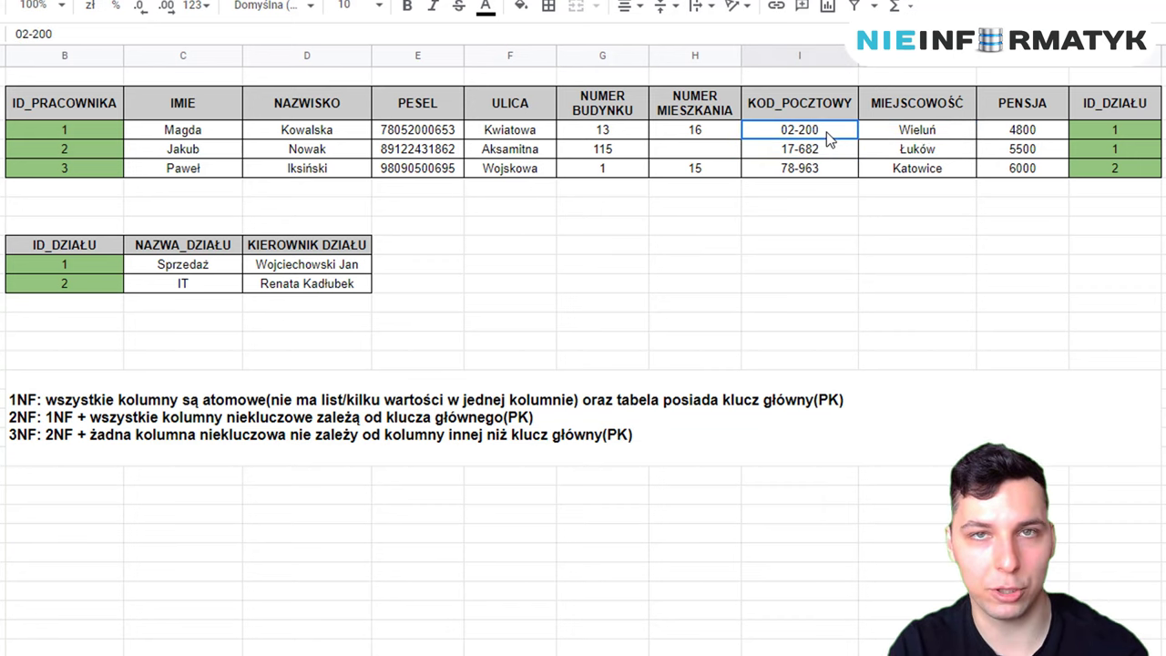
left_click(930, 131)
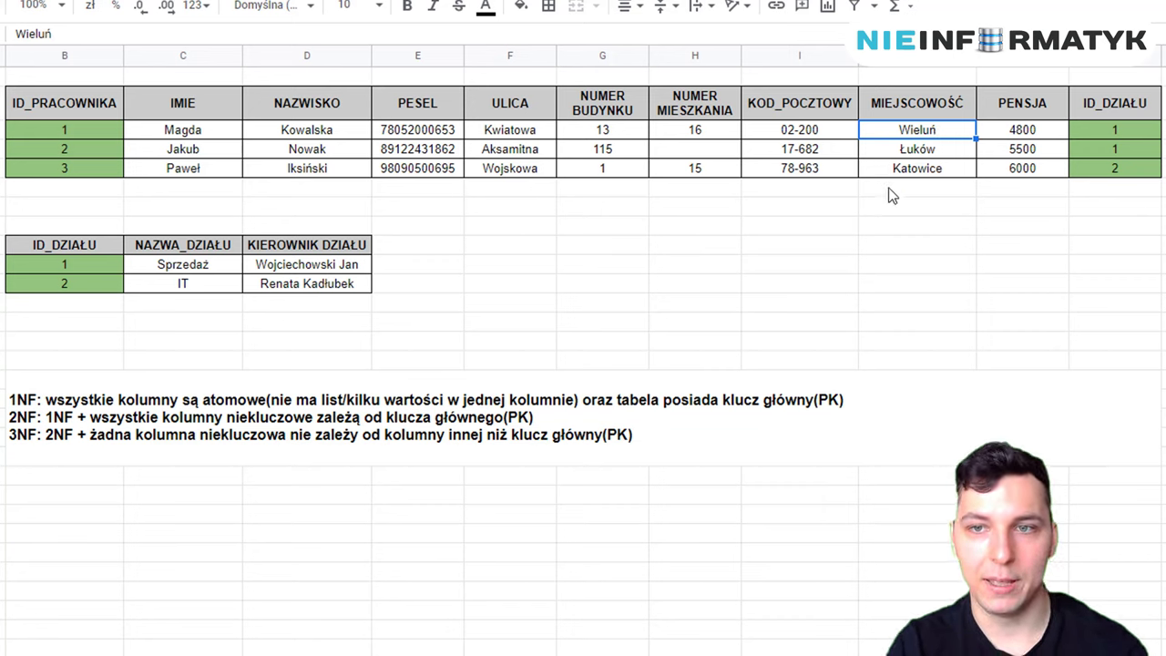
left_click_drag(839, 134, 839, 165)
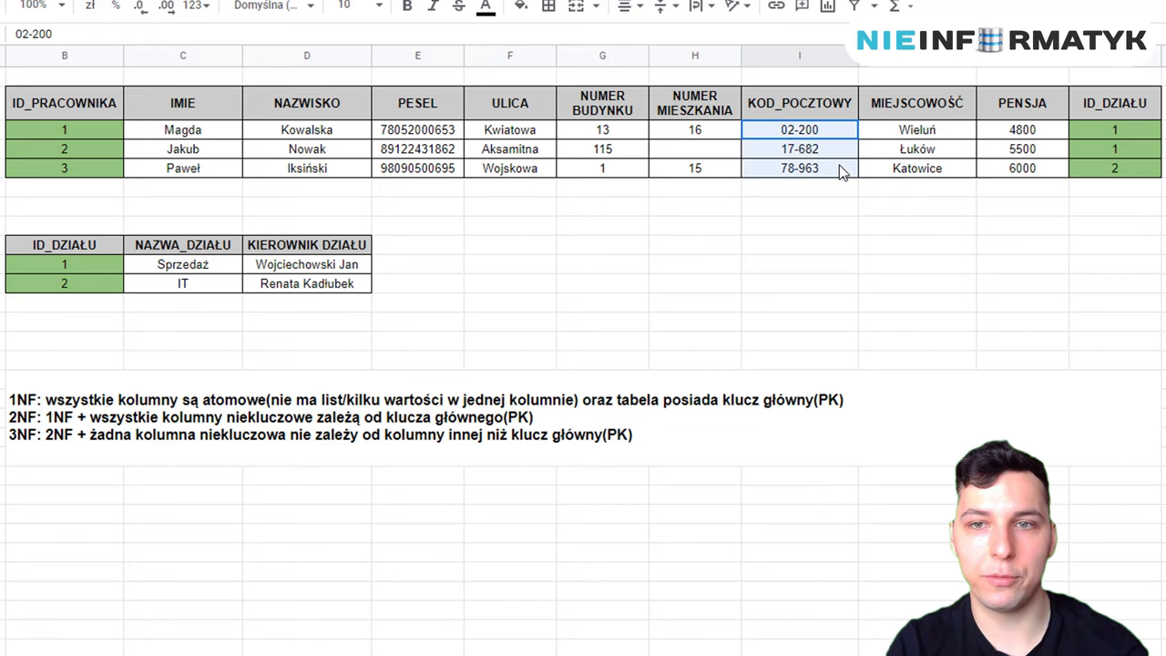
left_click_drag(945, 135, 947, 176)
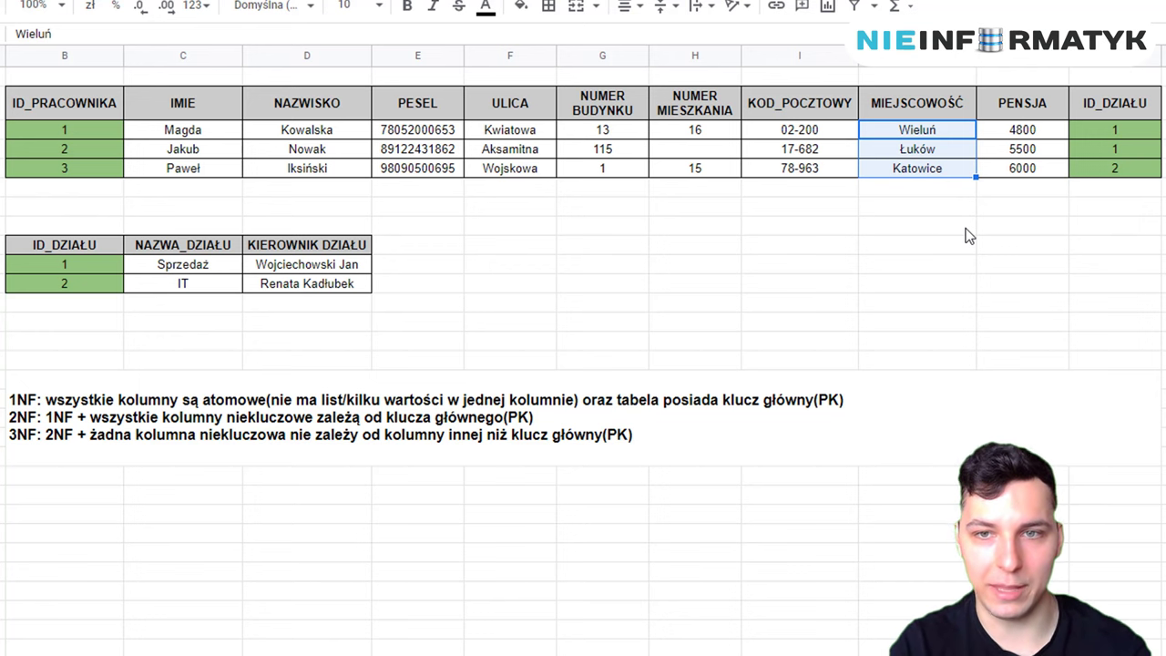
left_click_drag(799, 103, 849, 171)
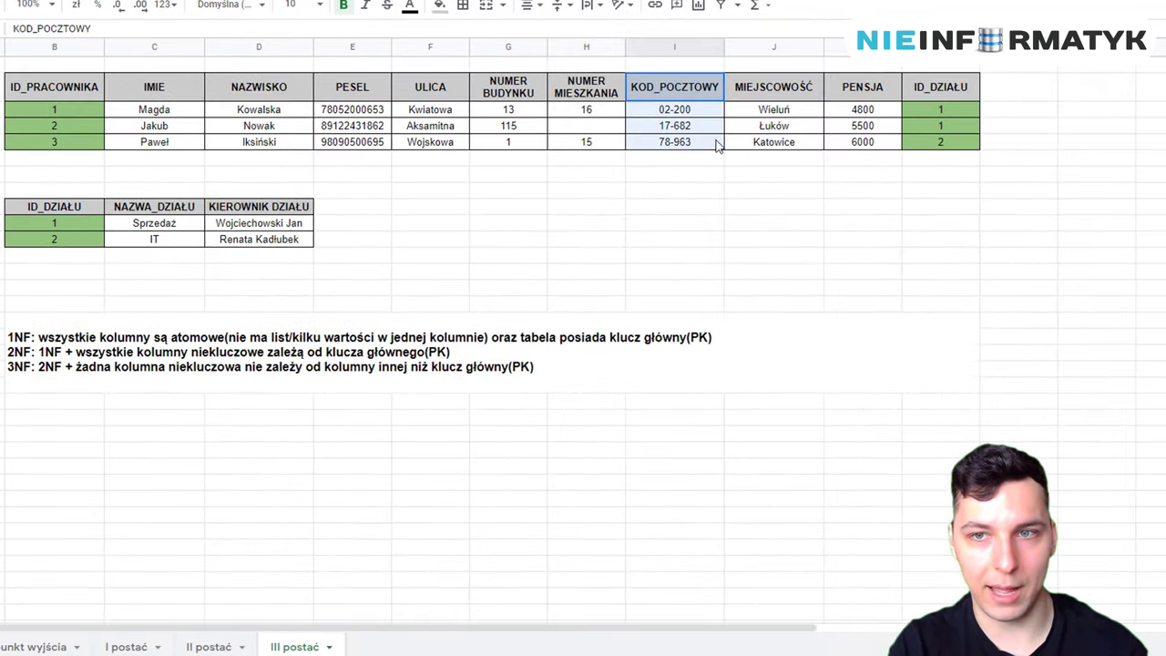
Step: Examine the MIEJSCOWOŚĆ column next to KOD_POCZTOWY and mark out an empty area below the employee table for a separate table
left_click(775, 175)
left_click(774, 46)
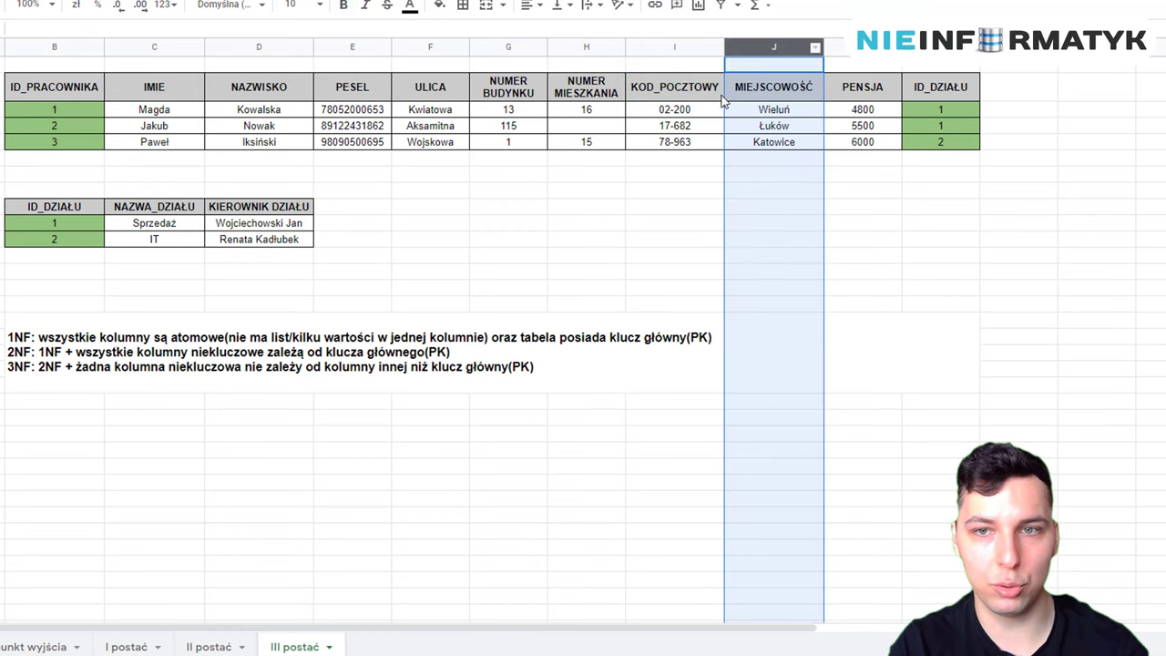
left_click(693, 95)
left_click_drag(913, 226, 1015, 300)
left_click(939, 228)
left_click_drag(940, 227, 1034, 298)
left_click(1020, 228)
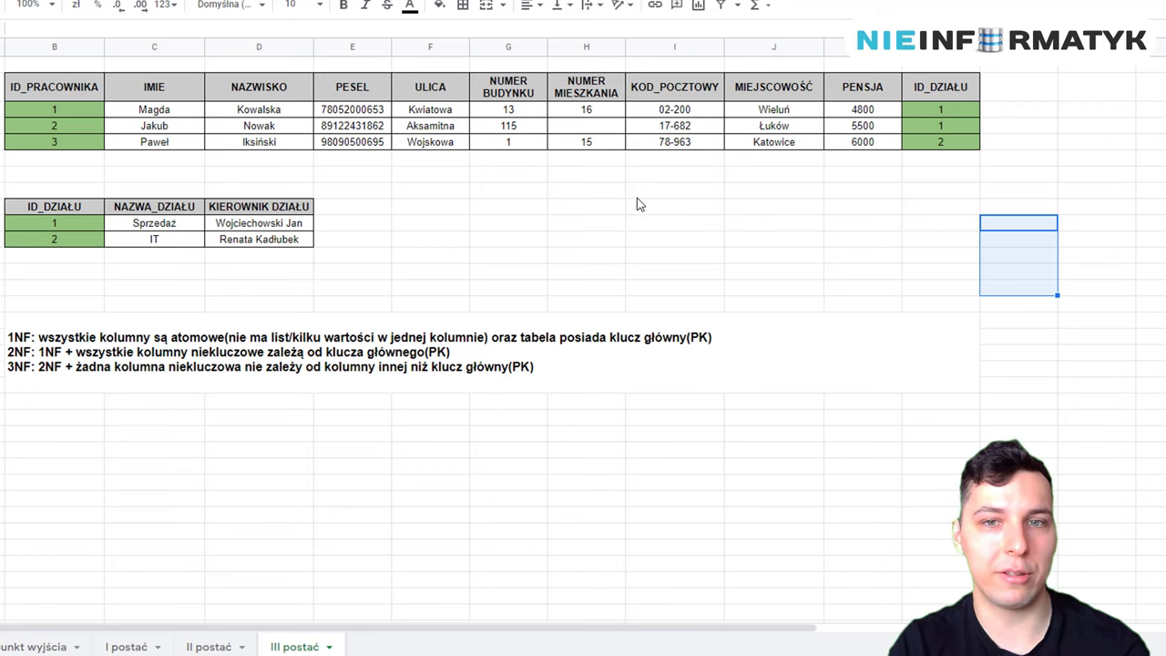
Step: Switch to the starting-point sheet (punkt wyjścia) and examine the combined address values in its ADRES column
left_click(38, 646)
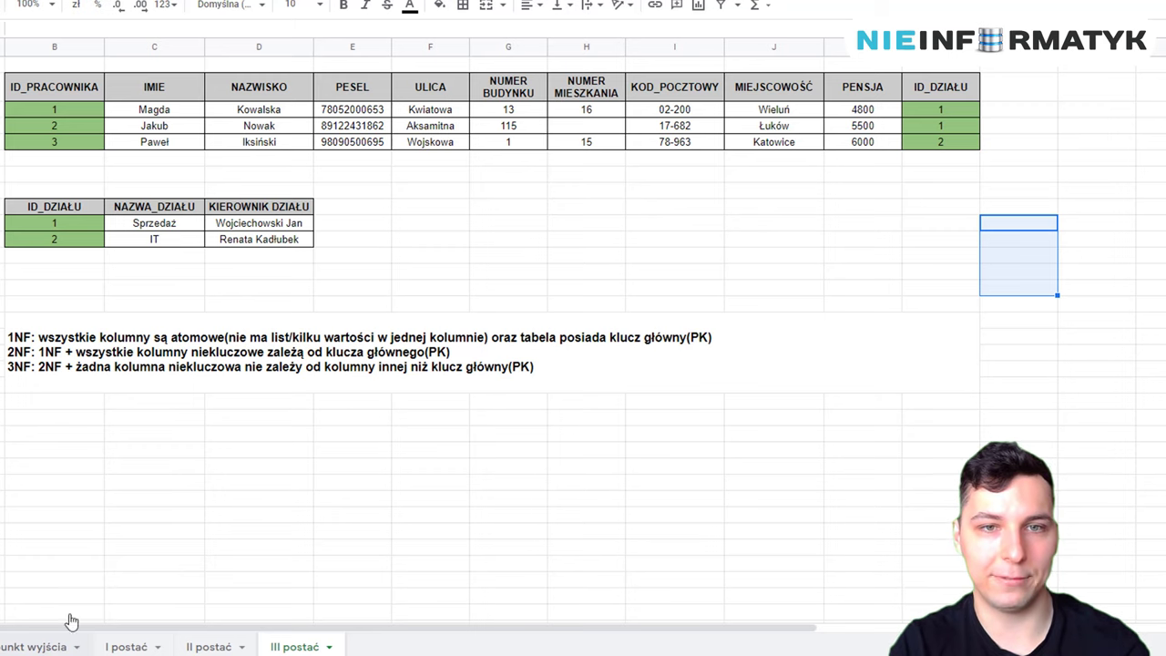
left_click_drag(347, 105, 351, 153)
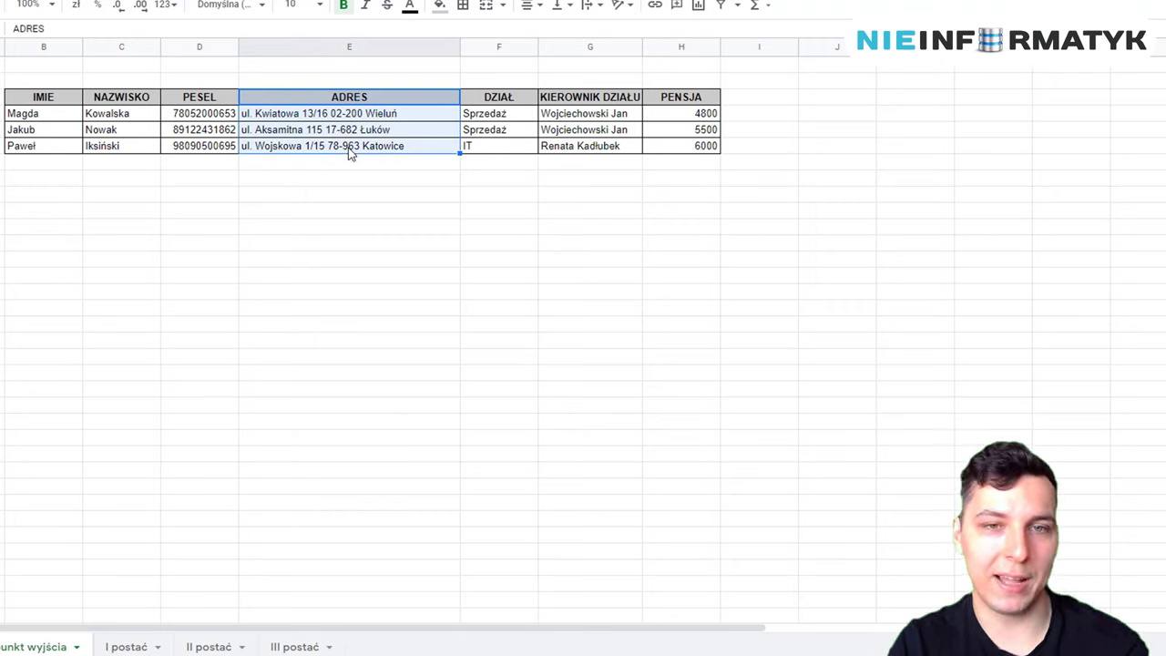
left_click(359, 160)
left_click_drag(390, 113, 388, 153)
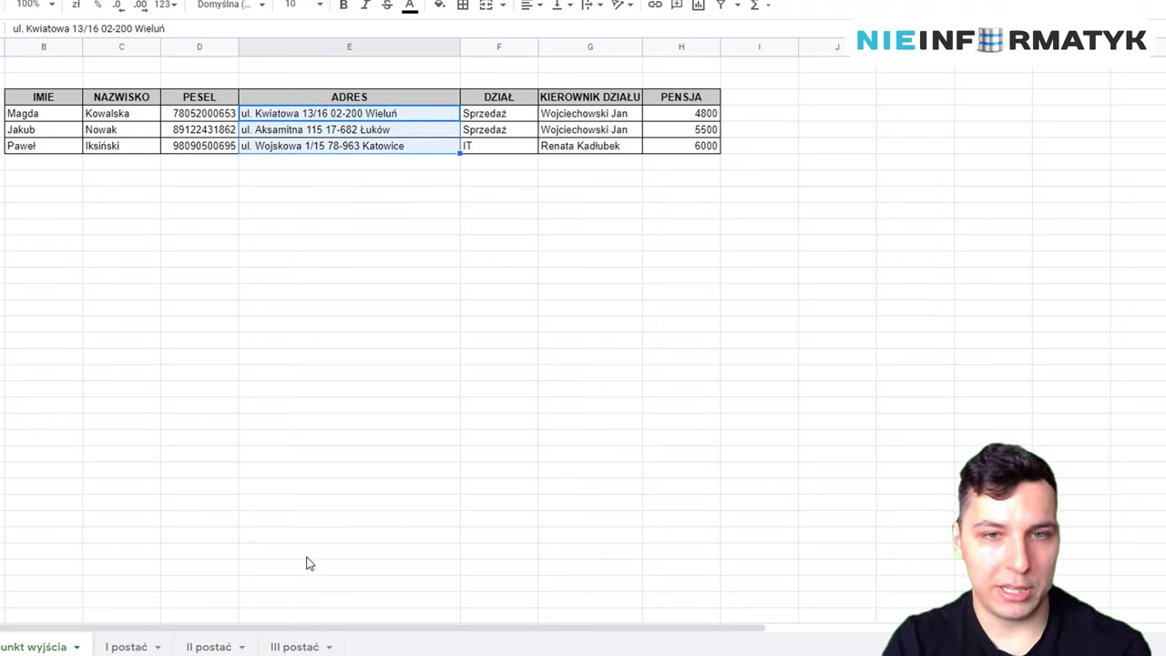
left_click(332, 211)
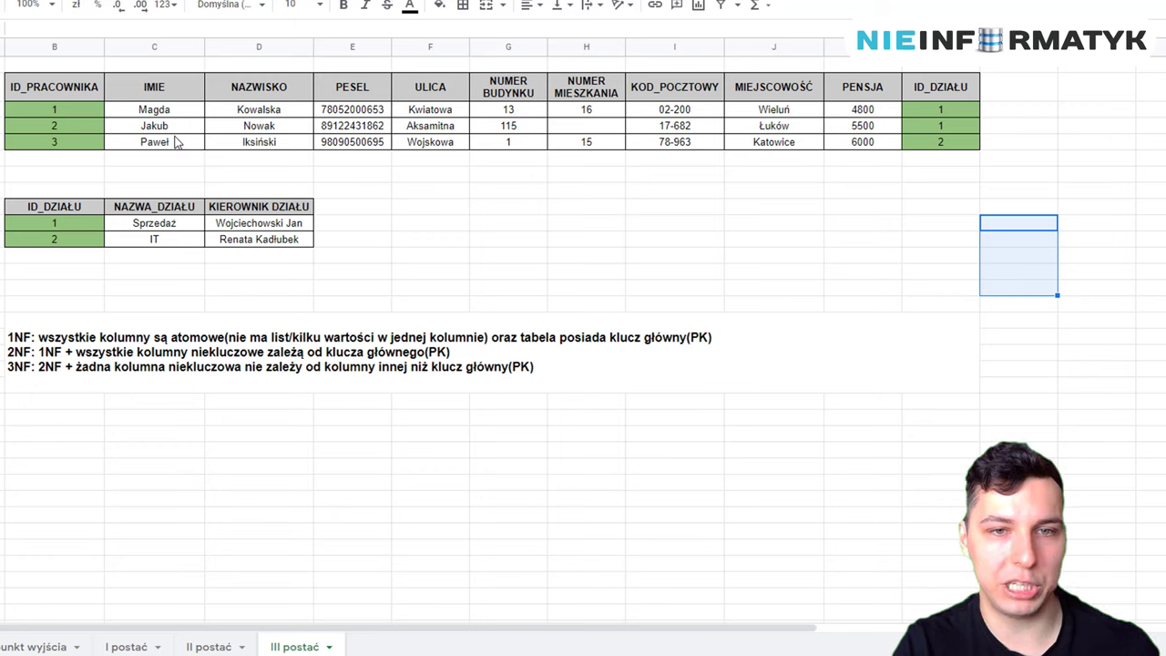
Step: Return to the III postać sheet and review its employee and department tables
left_click(260, 146)
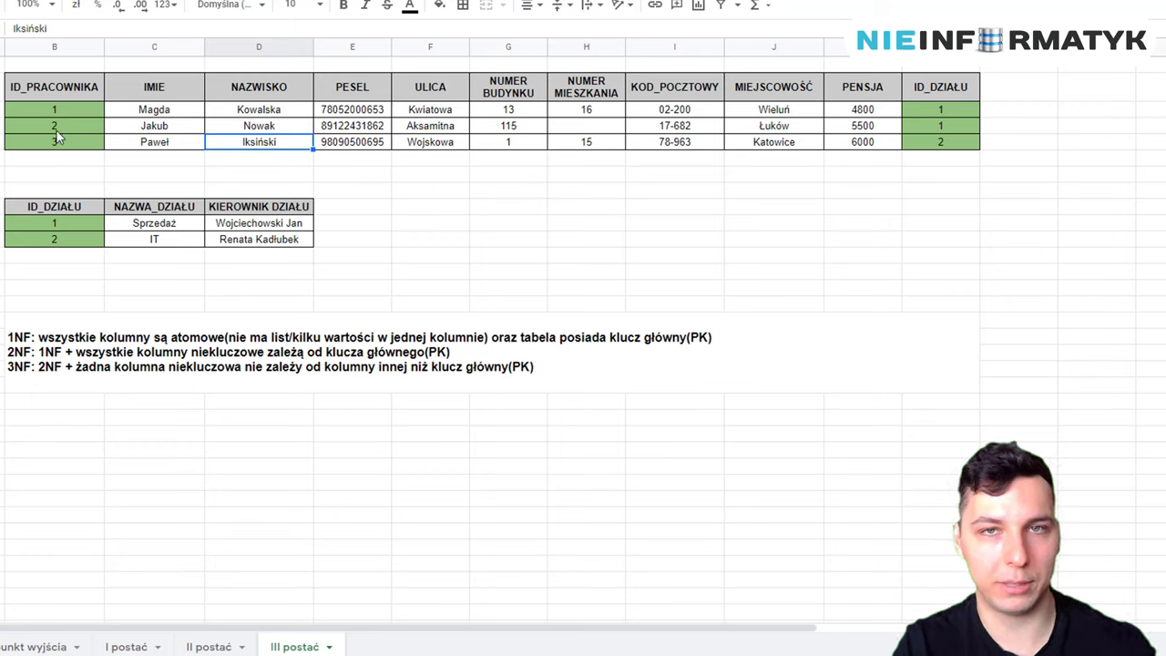
left_click_drag(91, 64, 938, 152)
left_click_drag(41, 175, 273, 242)
left_click(259, 222)
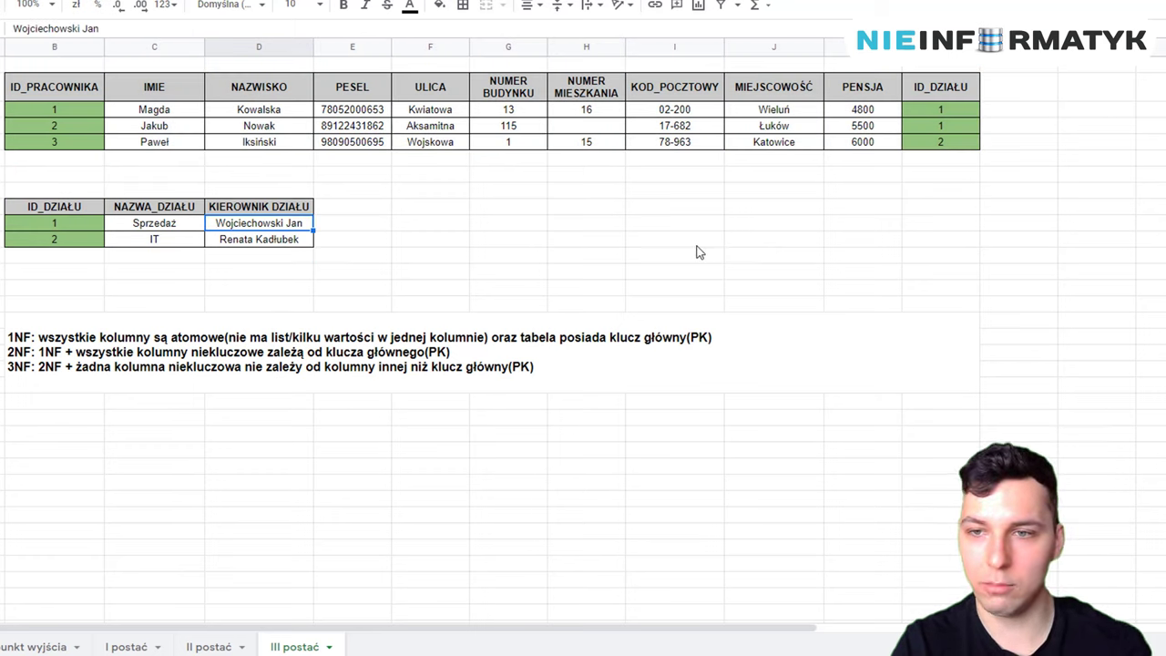
Step: Examine the ULICA to KOD_POCZTOWY values of the employee table and mark out free space beside the department table
left_click_drag(737, 193, 1071, 252)
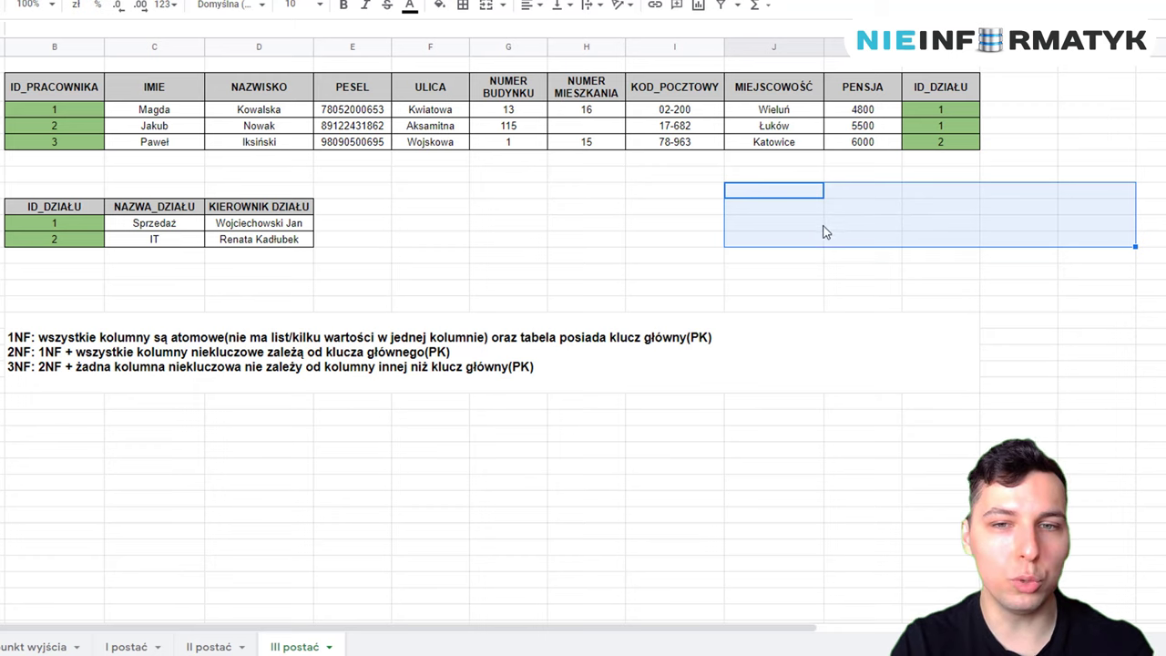
left_click_drag(534, 193, 669, 238)
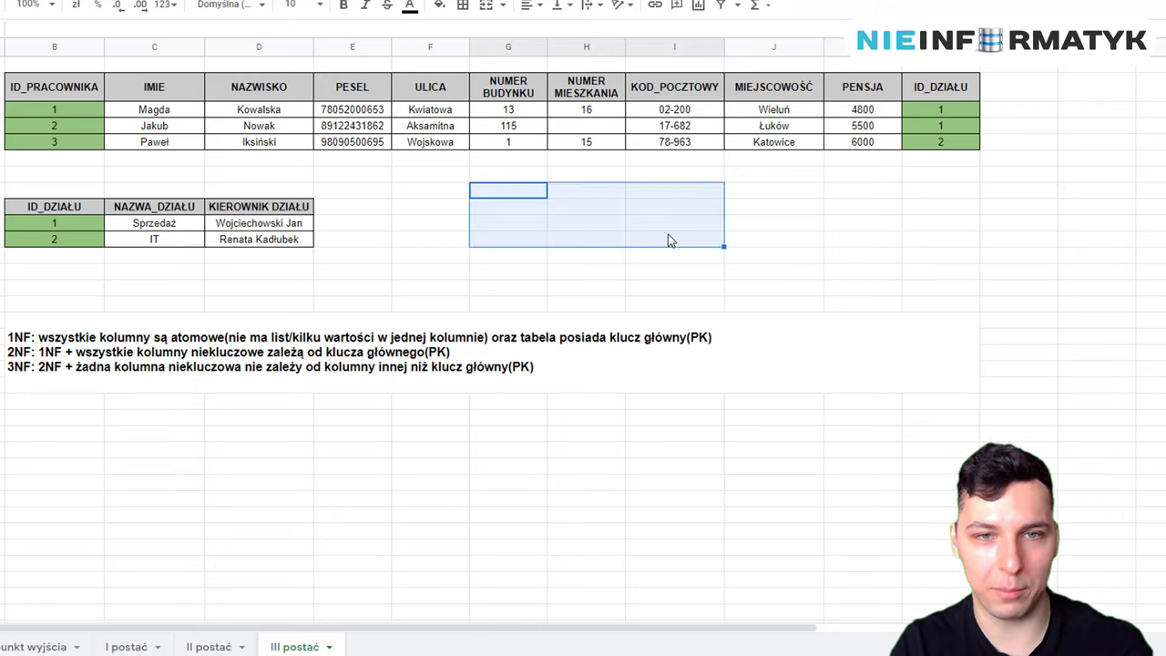
left_click(668, 228)
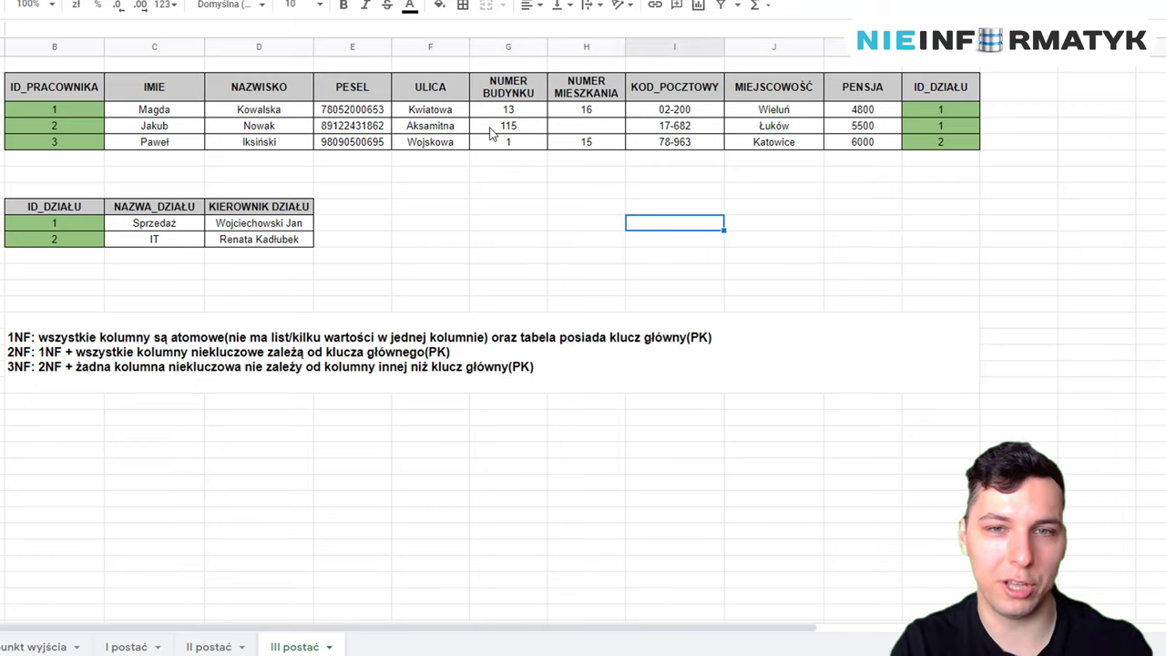
left_click_drag(439, 111, 659, 156)
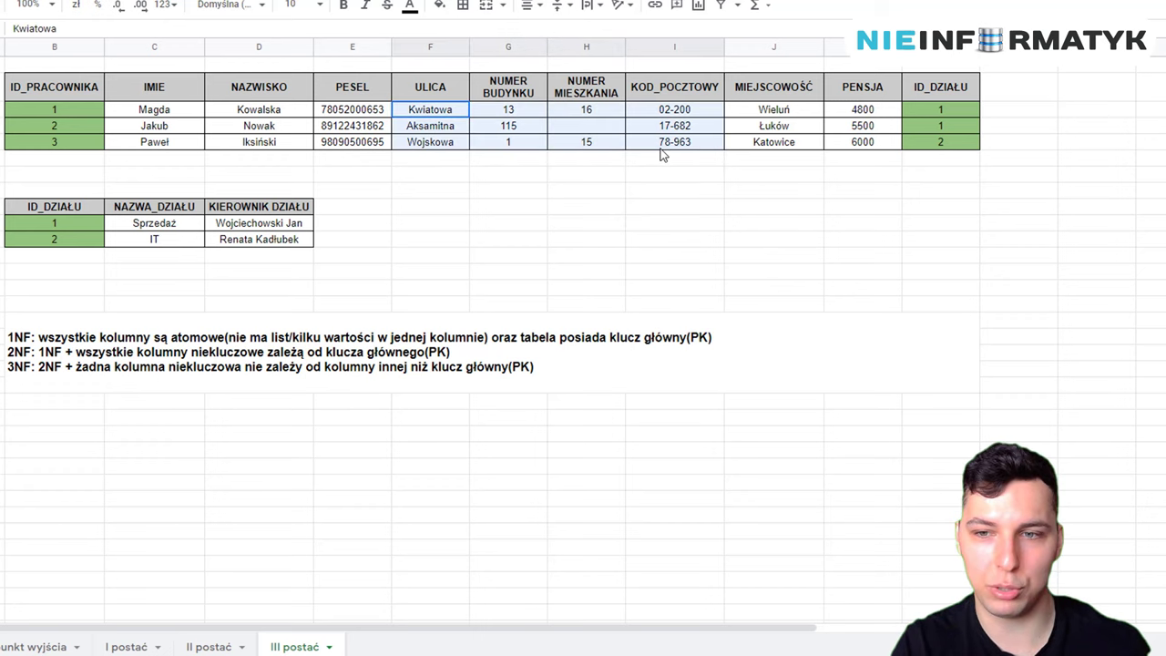
left_click(651, 207)
left_click_drag(918, 227, 1072, 299)
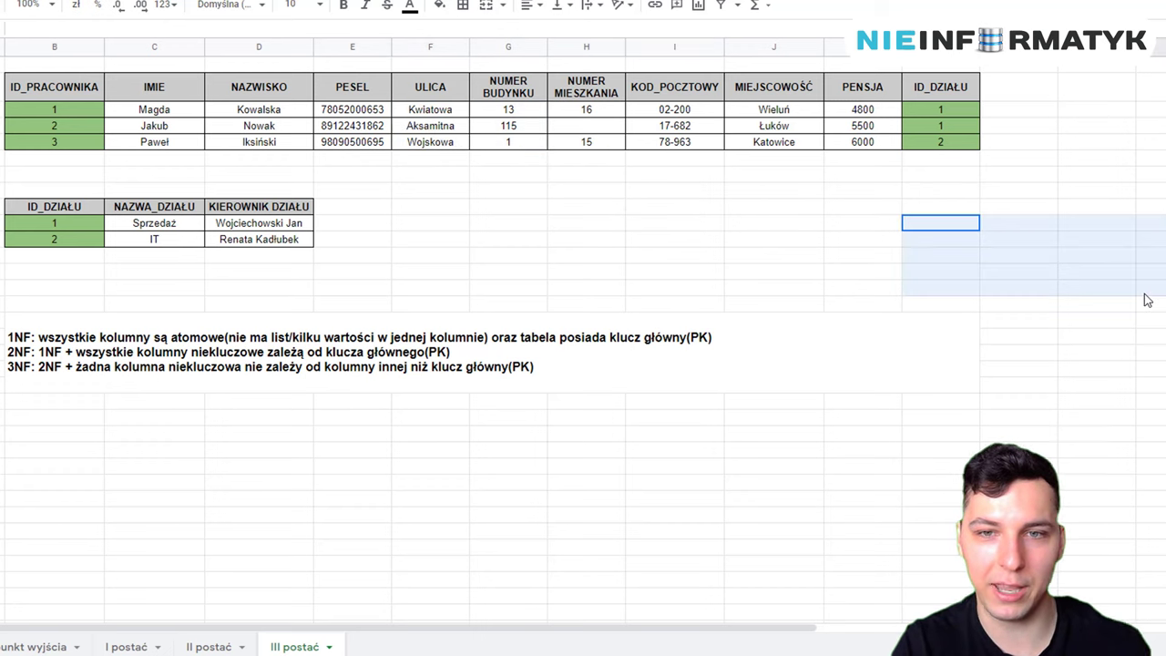
left_click(1098, 320)
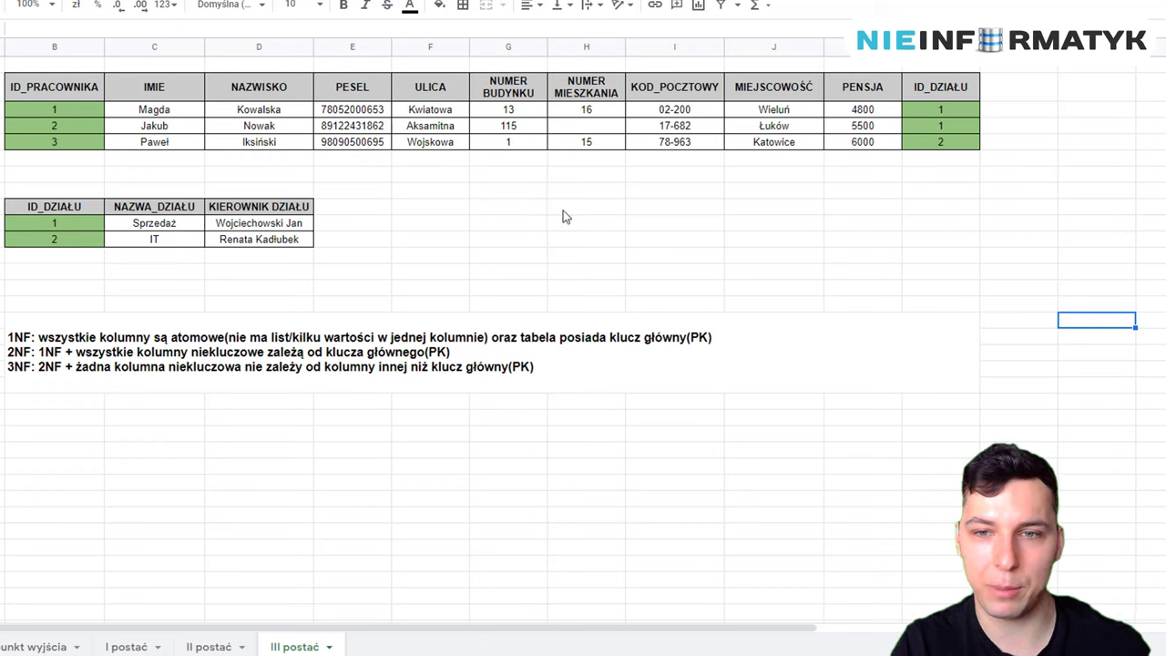
Step: Mark out the empty range beneath the employee table's address columns and examine the whole MIEJSCOWOŚĆ column
left_click_drag(685, 208, 975, 250)
left_click(863, 238)
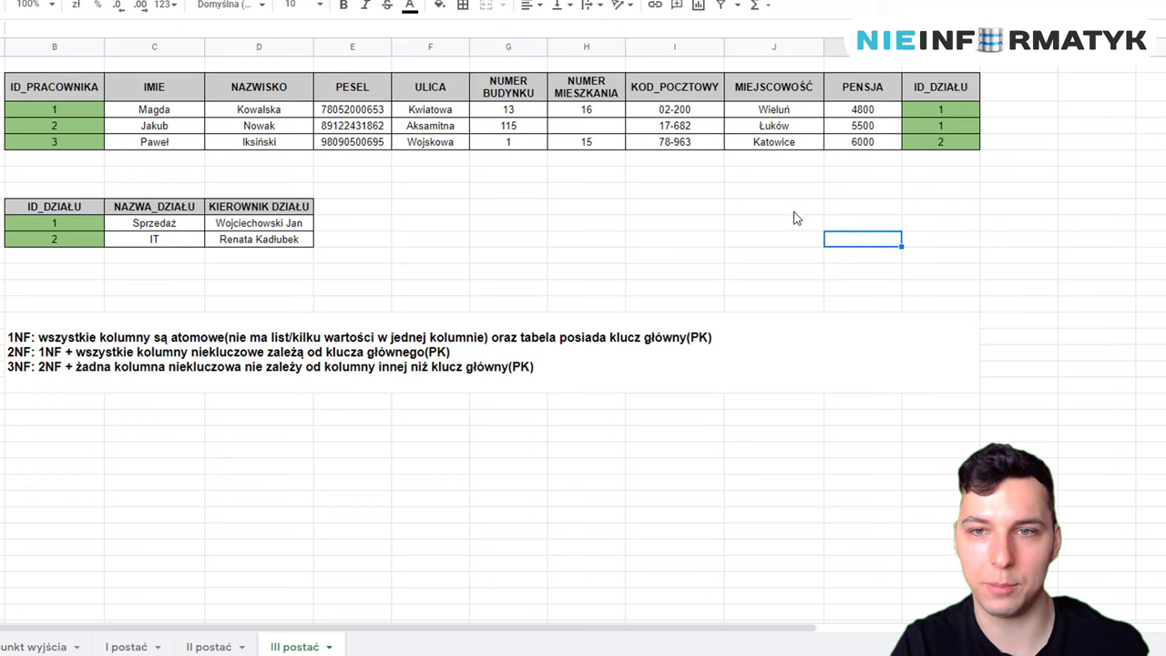
left_click(882, 213)
left_click(781, 46)
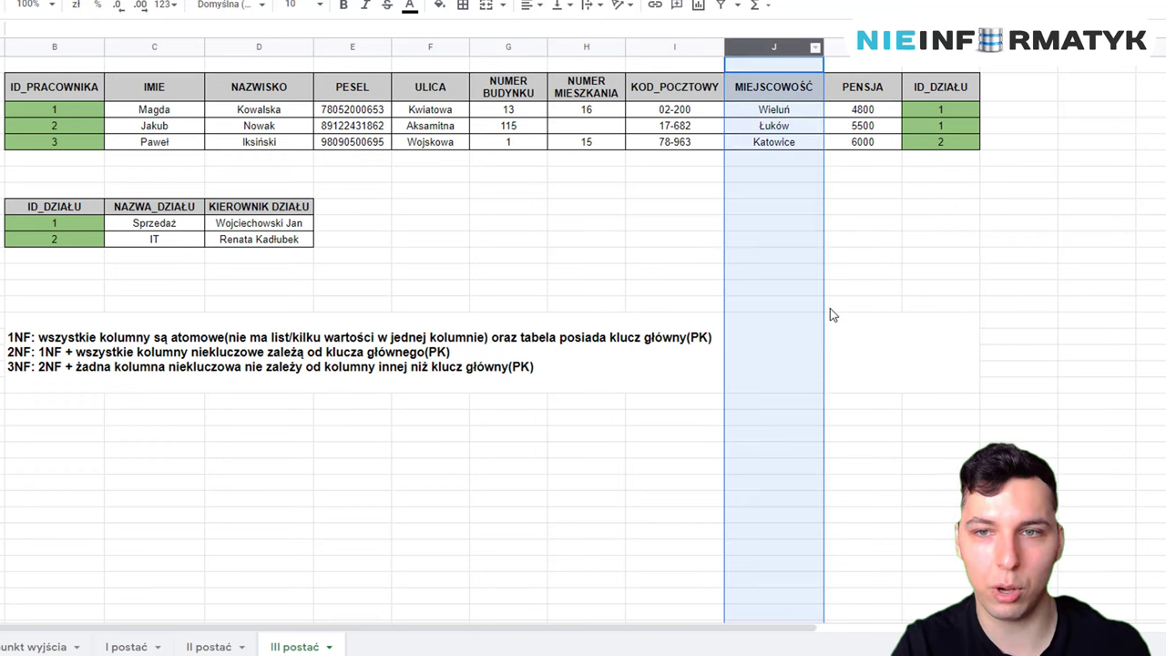
left_click(691, 241)
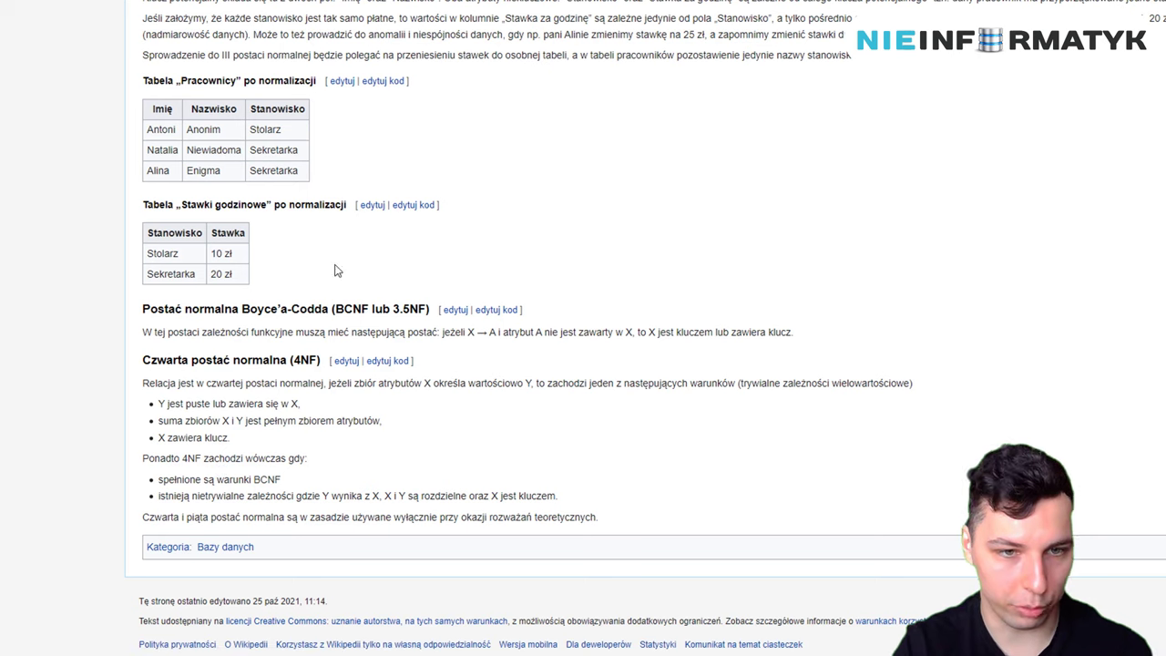
Step: Switch to the Wikipedia article and read its fourth normal form (4NF) section, including the closing sentence on the fourth and fifth forms
left_click_drag(329, 360, 190, 361)
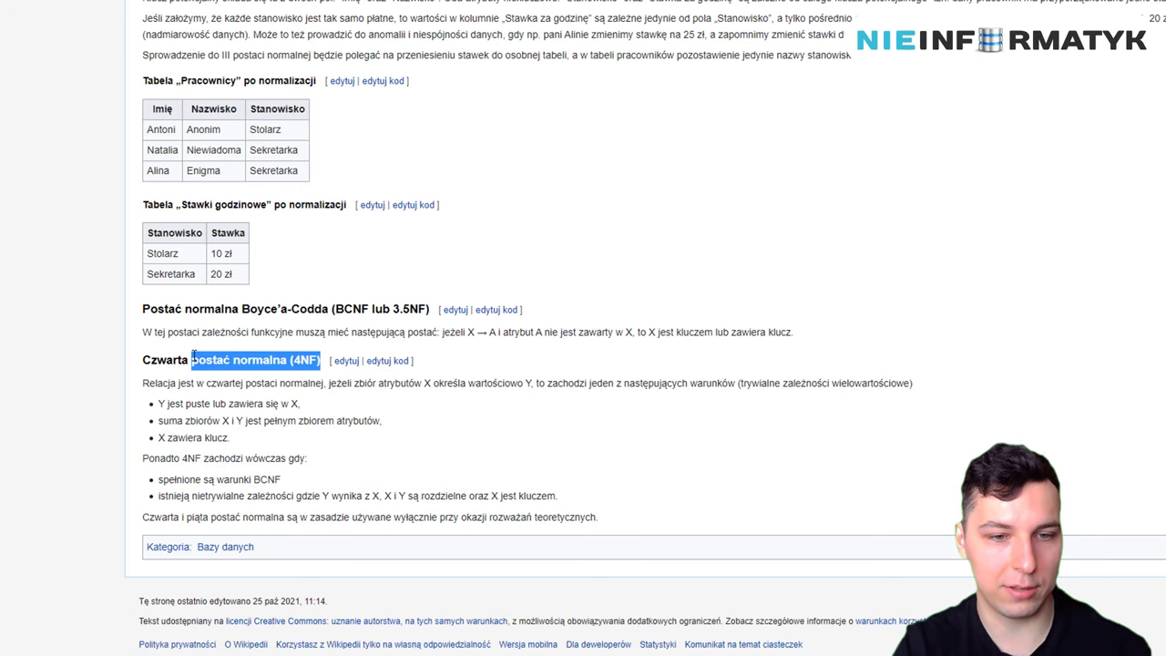
left_click_drag(167, 517, 442, 517)
left_click(442, 518)
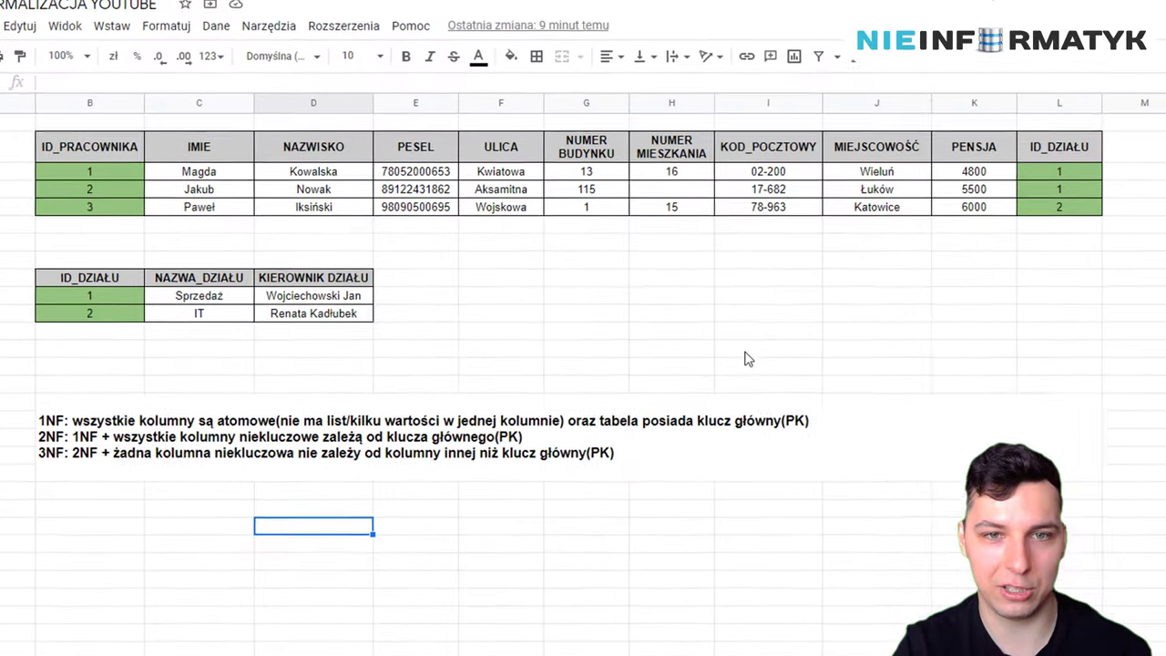
Step: Return to the III postać spreadsheet and review the rows of the employee table and the IT row of the department table
left_click(746, 363)
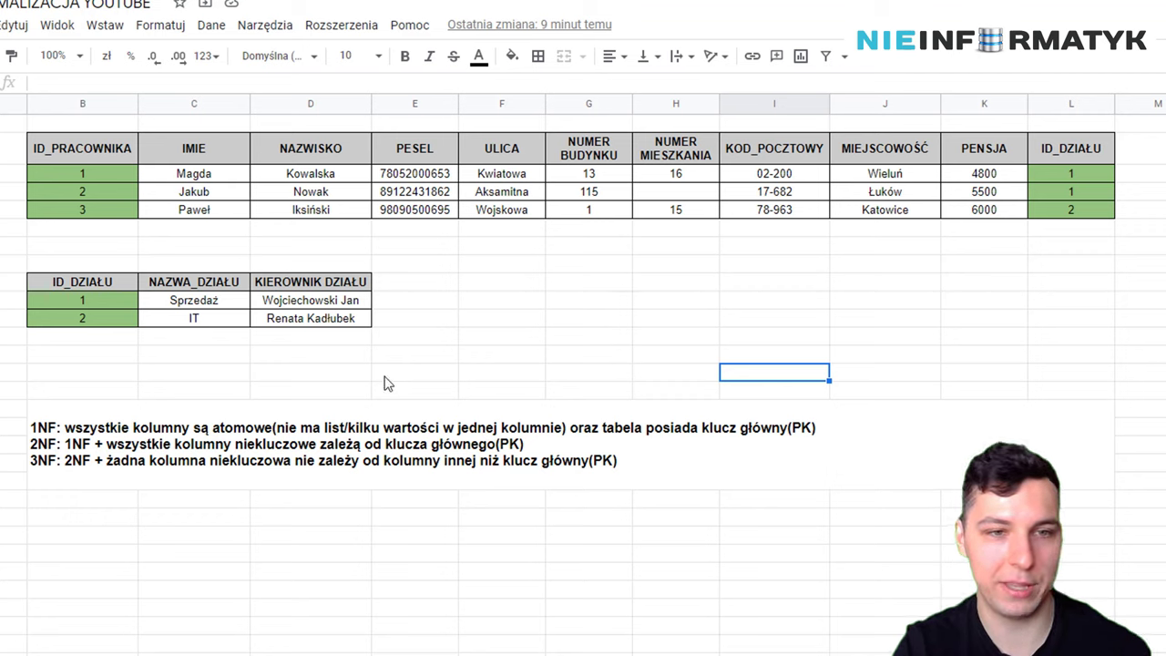
left_click_drag(91, 341, 294, 348)
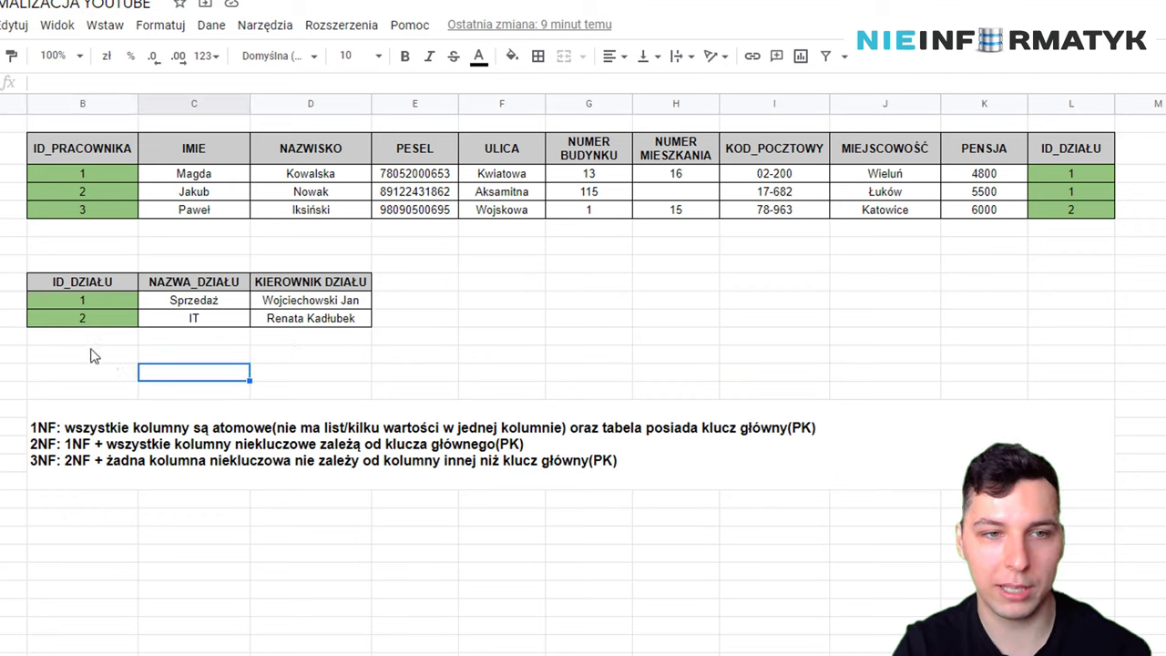
left_click_drag(91, 339, 346, 344)
left_click_drag(82, 228, 1070, 253)
left_click(1070, 253)
left_click_drag(1103, 215, 91, 215)
left_click_drag(321, 326, 60, 326)
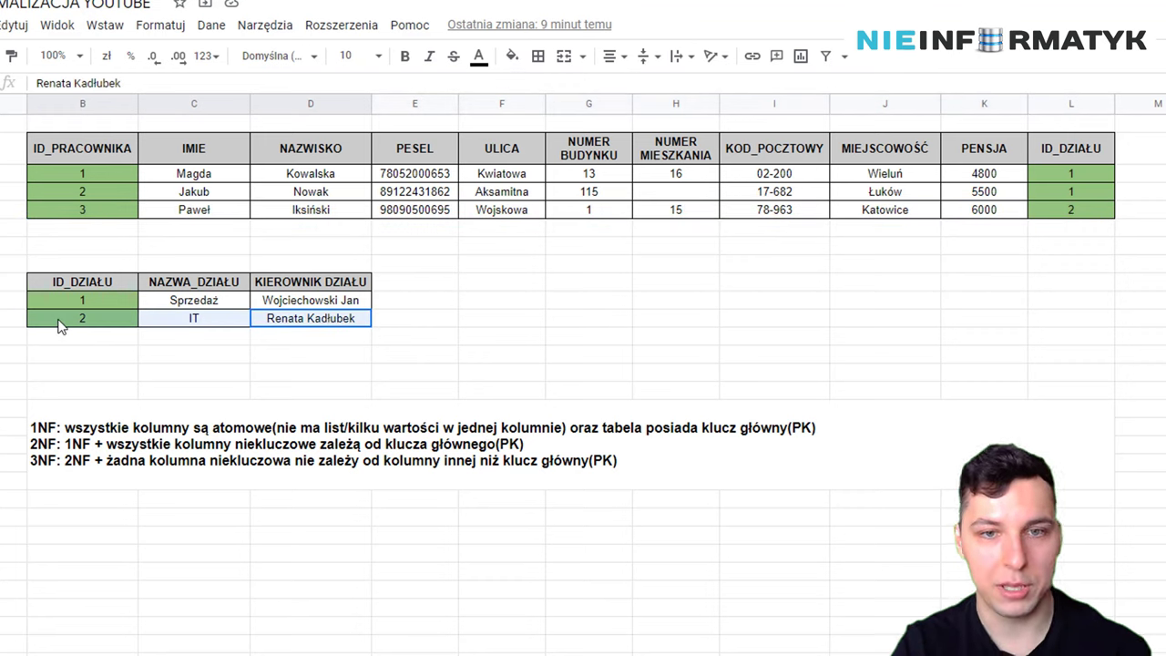
left_click(505, 321)
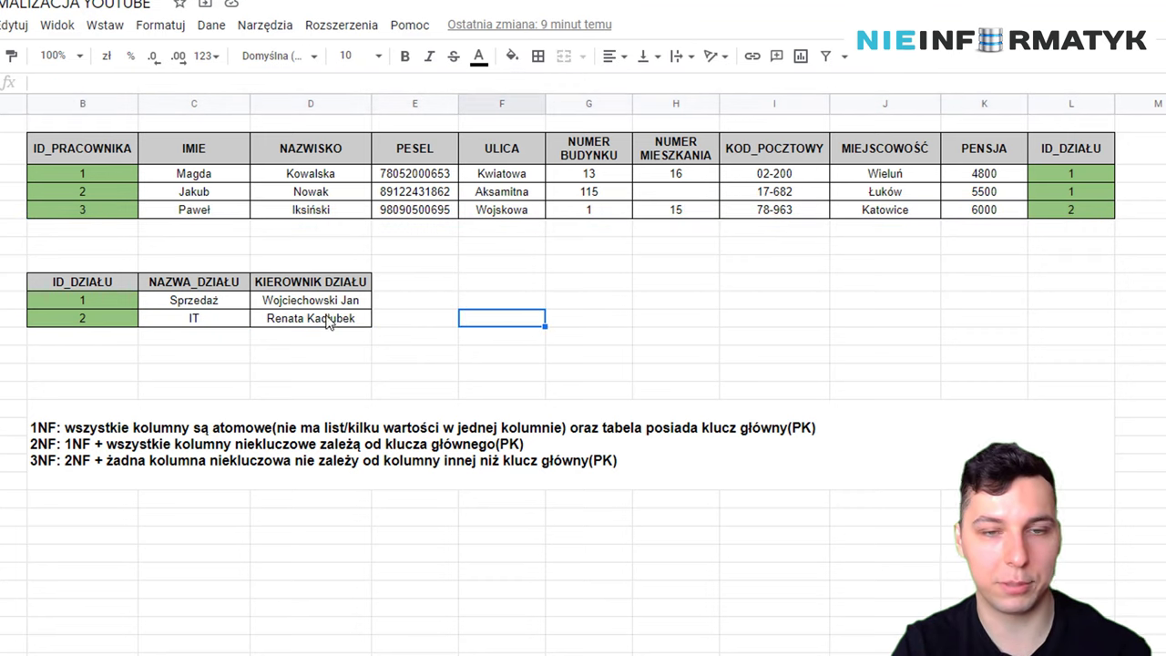
Step: Compare the Sprzedaż department's KIEROWNIK DZIAŁU cell with the two employee rows whose ID_DZIAŁU is 1
left_click(217, 306)
left_click(301, 308)
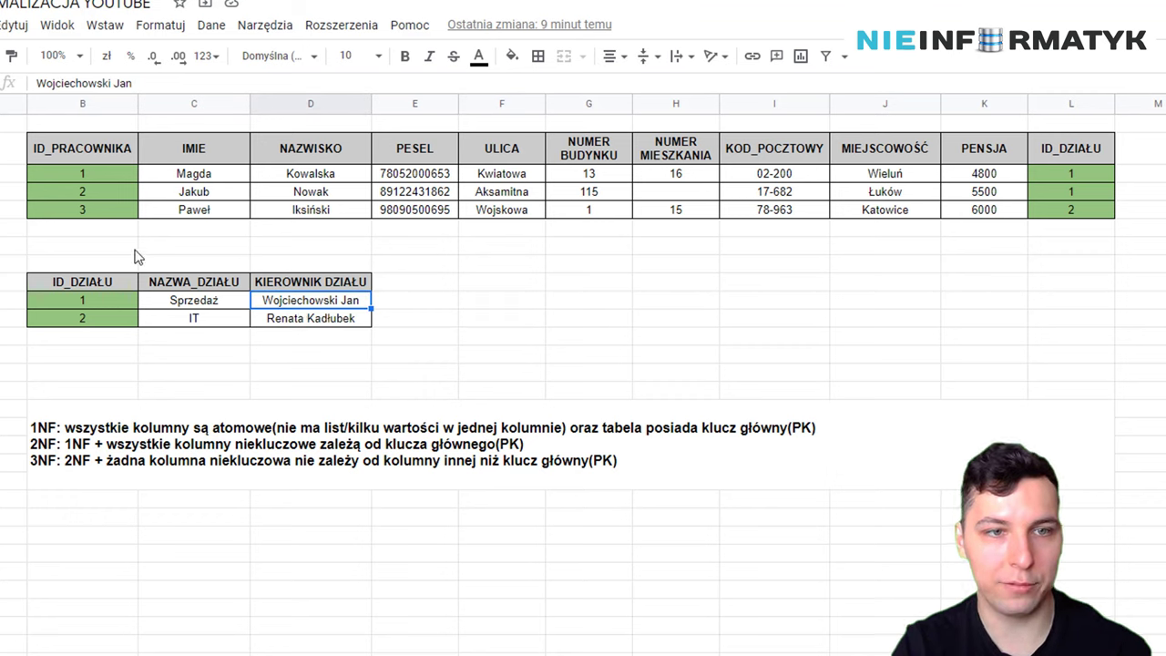
left_click_drag(1071, 174, 1071, 191)
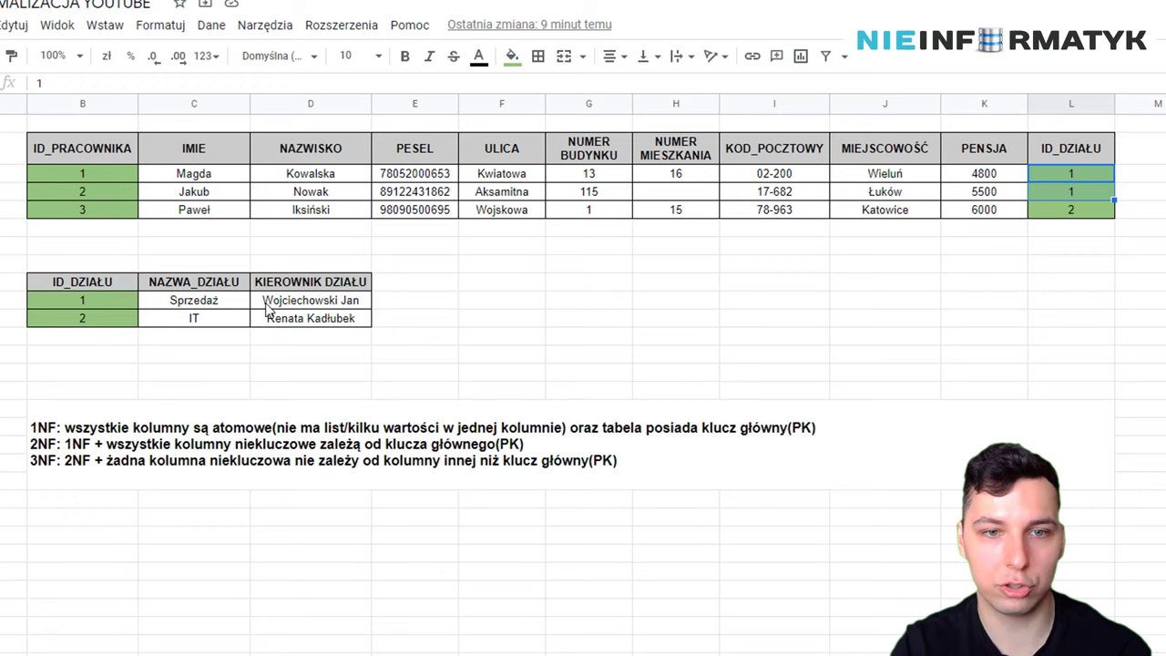
left_click(330, 306)
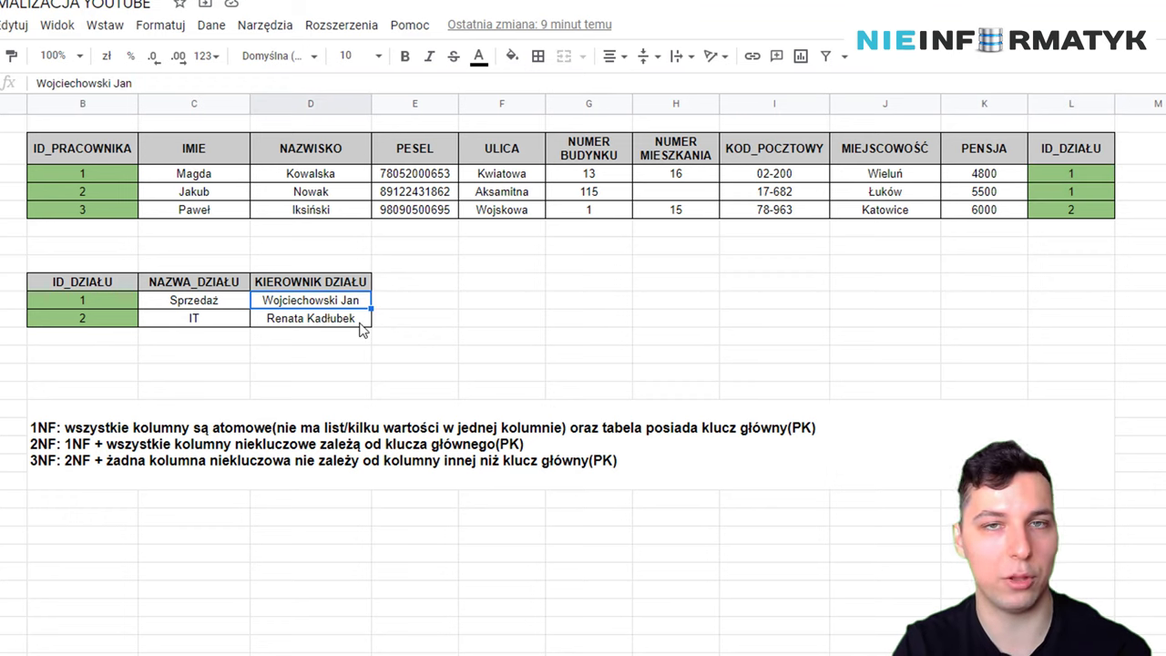